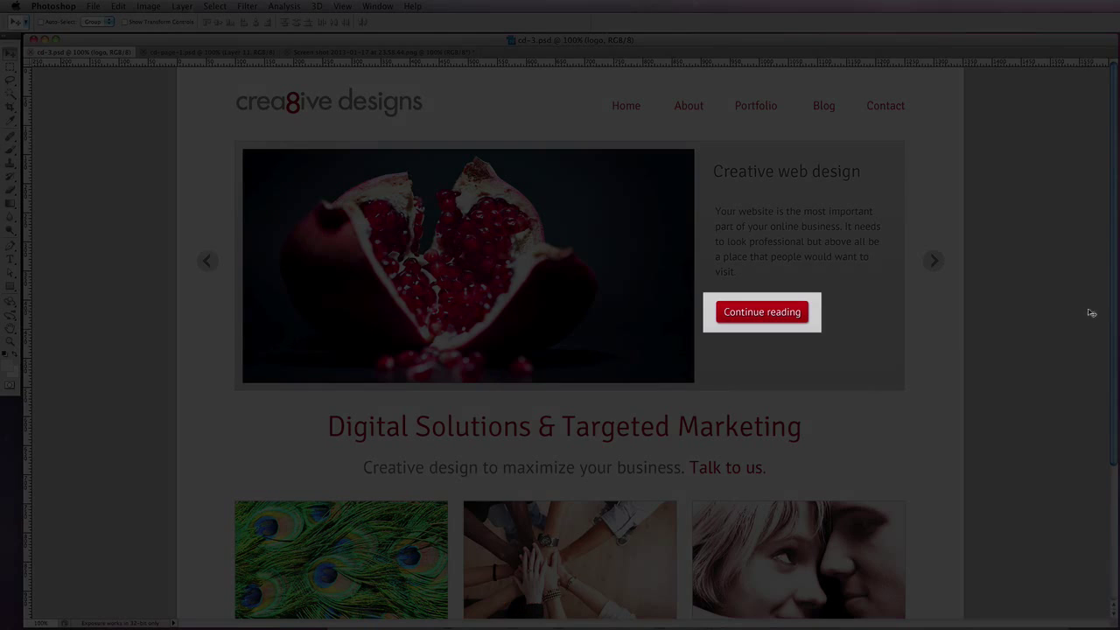
Bring up the cd-page-1.psd inner-page mockup and scroll through its layout.
scroll(1114, 312, "down", 3)
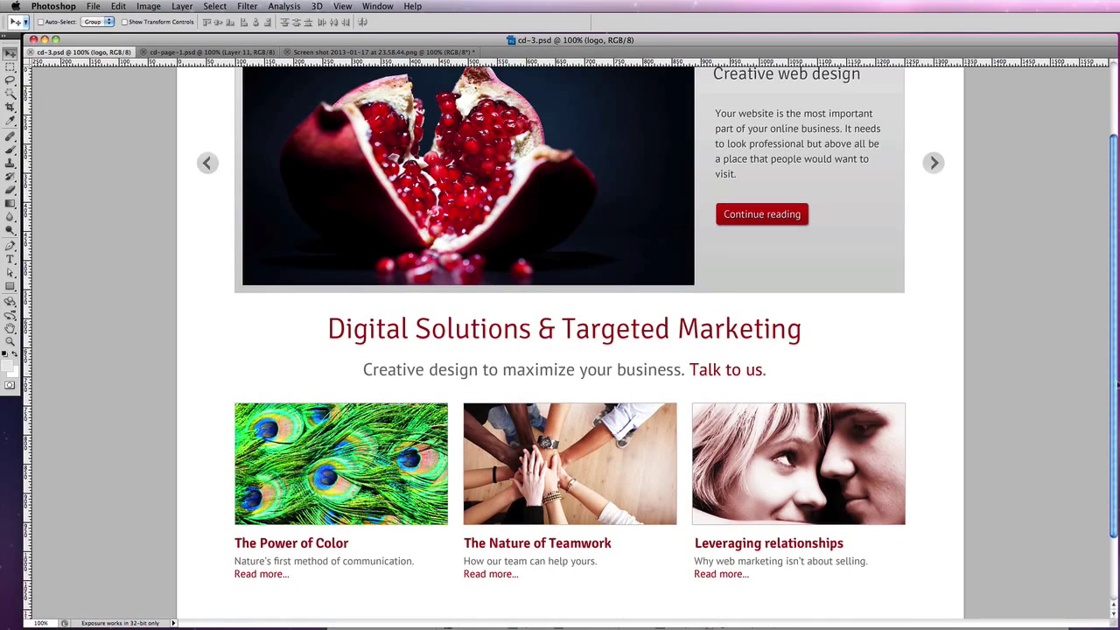
scroll(569, 341, "down", 3)
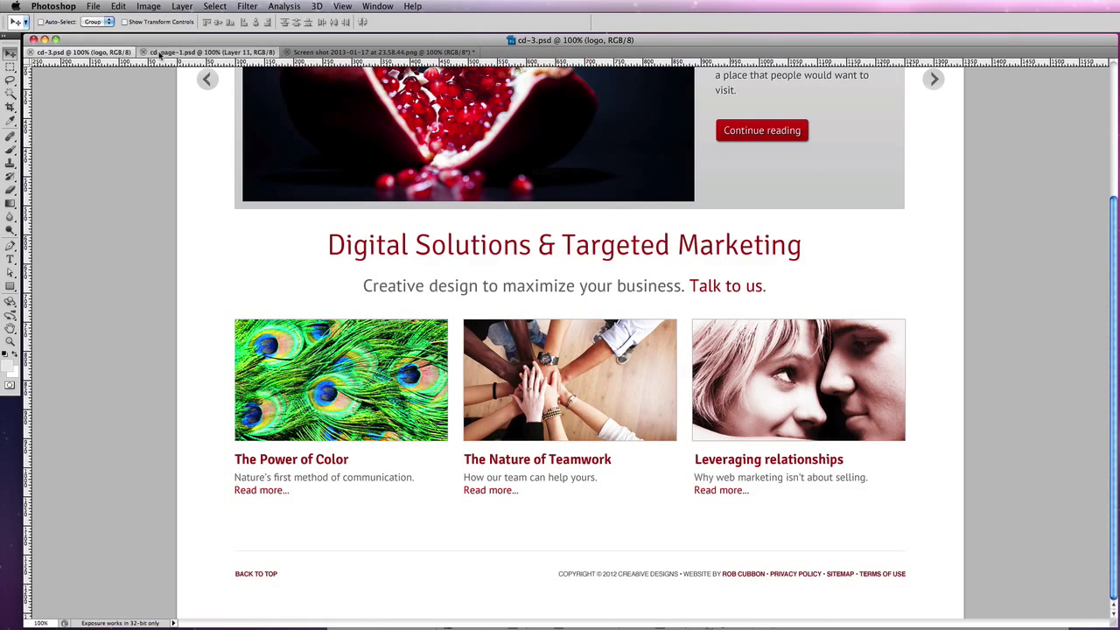
left_click(160, 53)
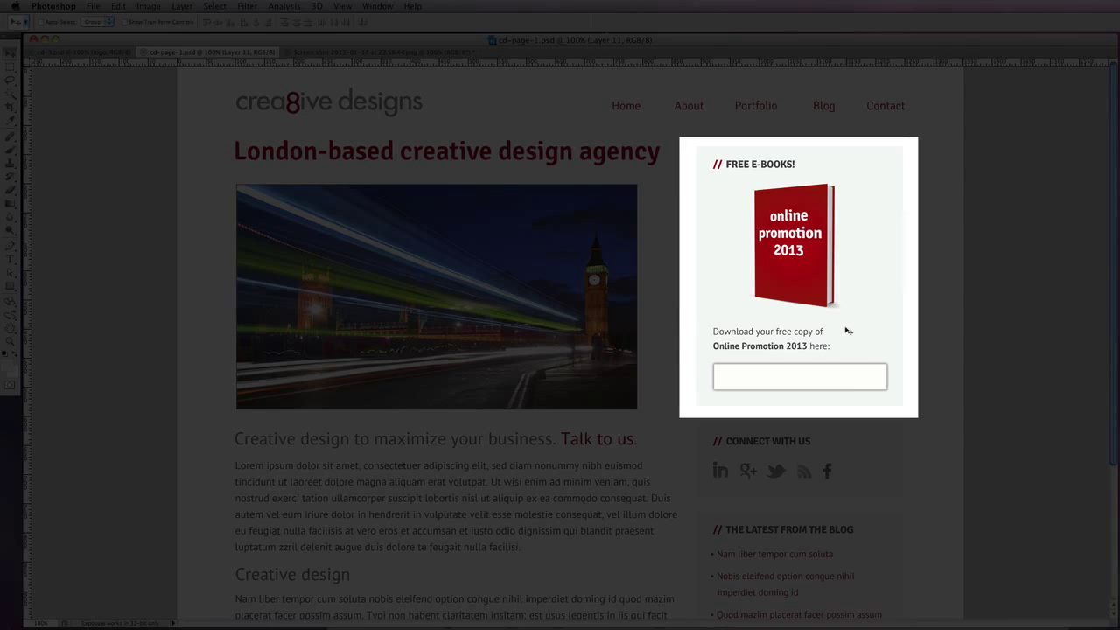
scroll(1105, 435, "down", 4)
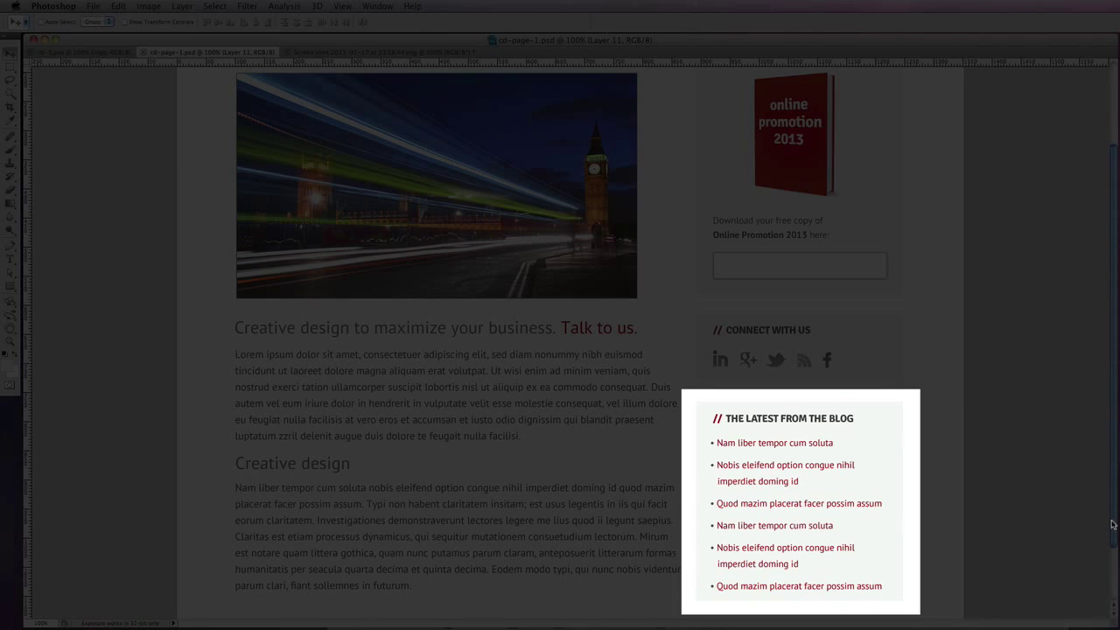
scroll(1107, 459, "up", 4)
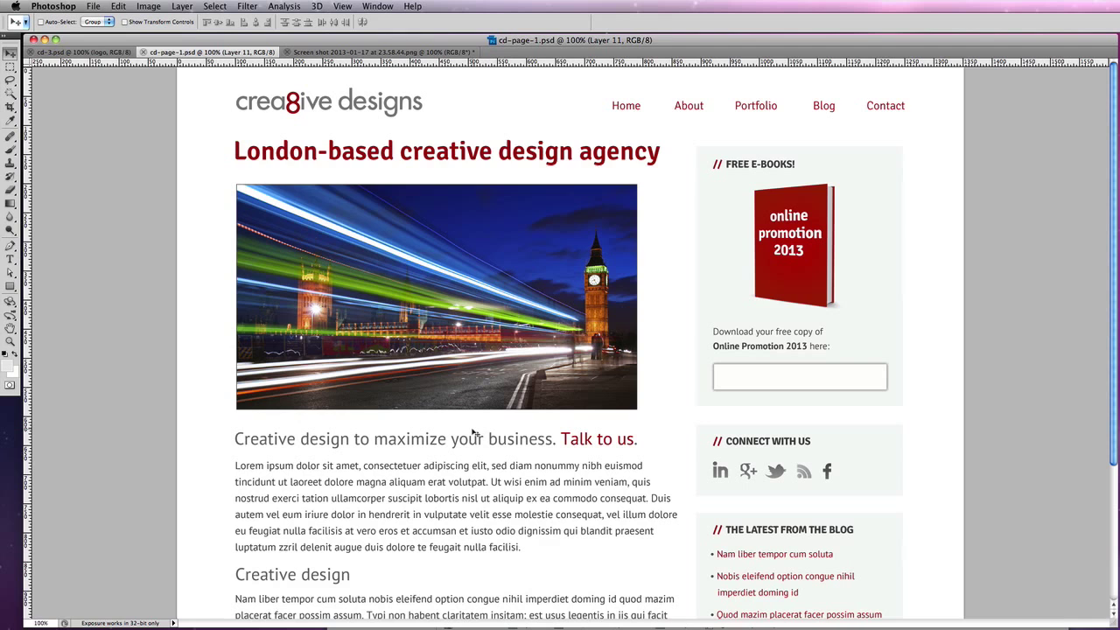
scroll(473, 432, "down", 4)
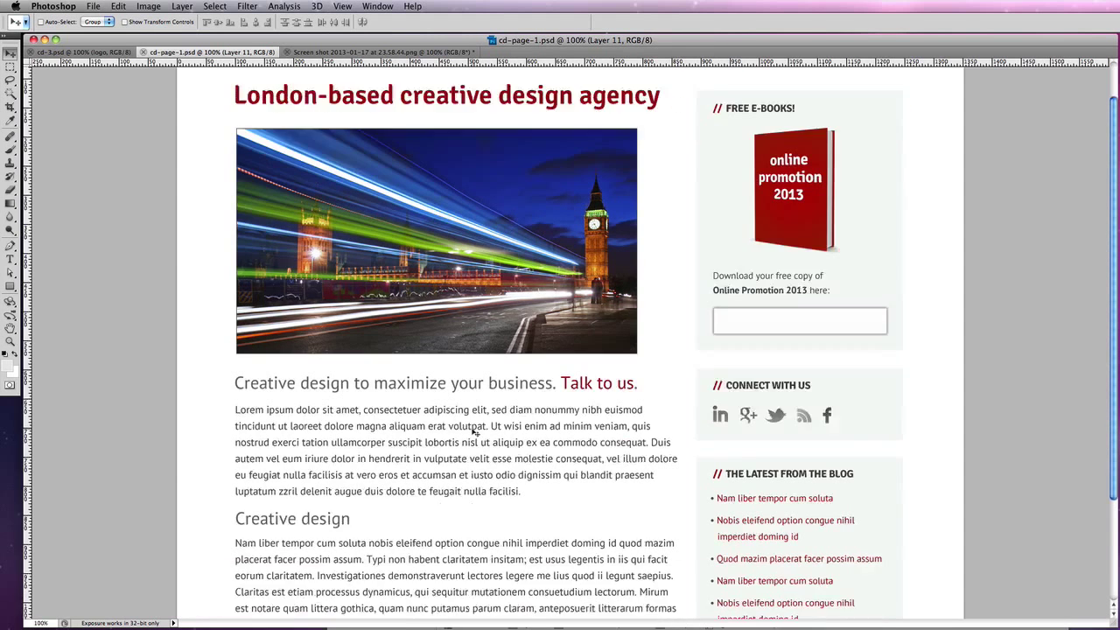
scroll(888, 246, "up", 4)
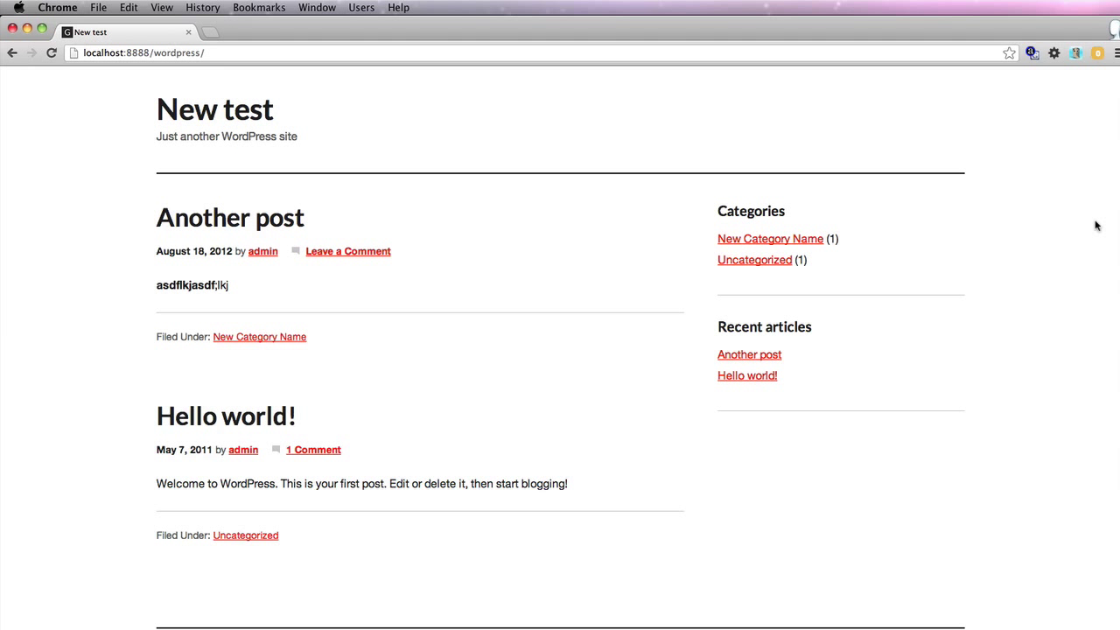
Show Chrome full screen with Cmd-Shift-F to view the WordPress 'New test' site.
key("super+shift+f")
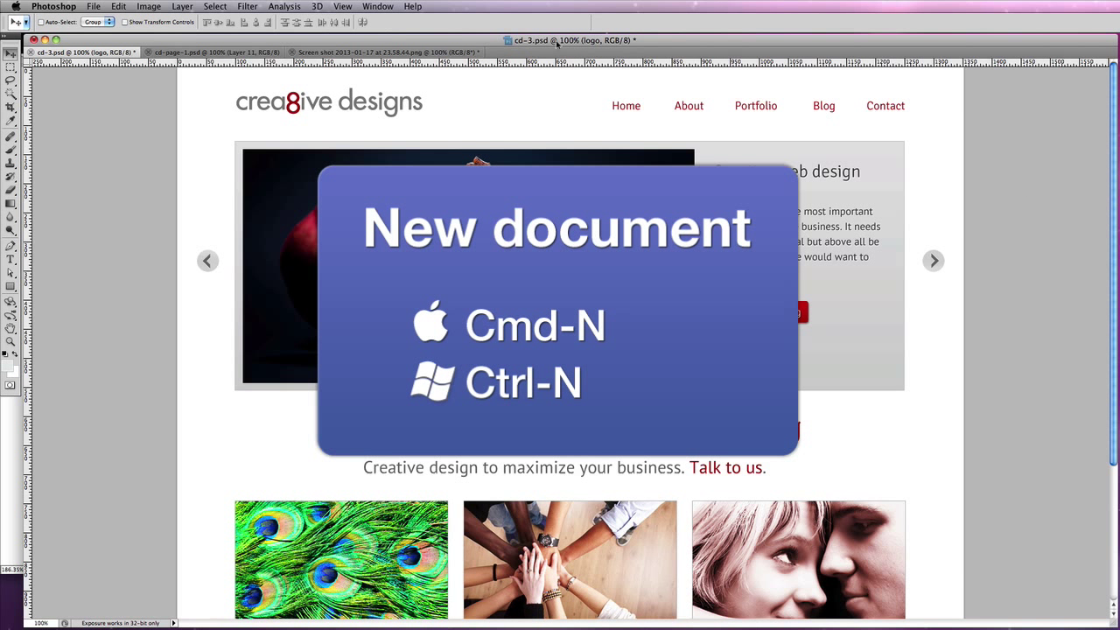
Create Untitled-1 from File > New: width 1352 px, height 1000 px, resolution 72 ppi.
left_click(93, 6)
left_click(99, 22)
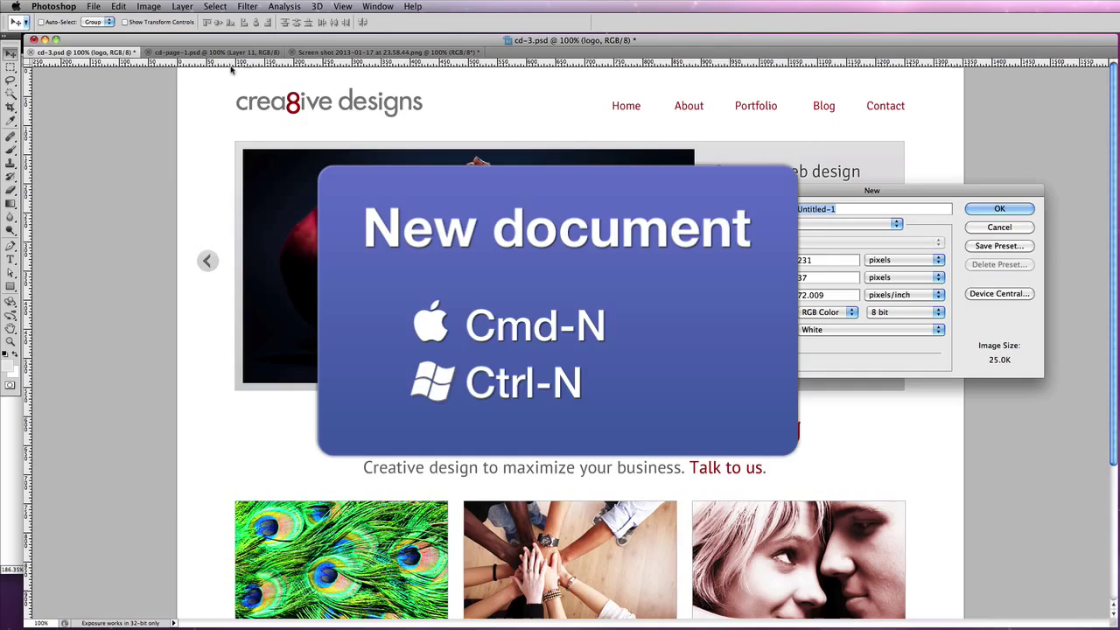
left_click_drag(871, 190, 498, 172)
key("Tab")
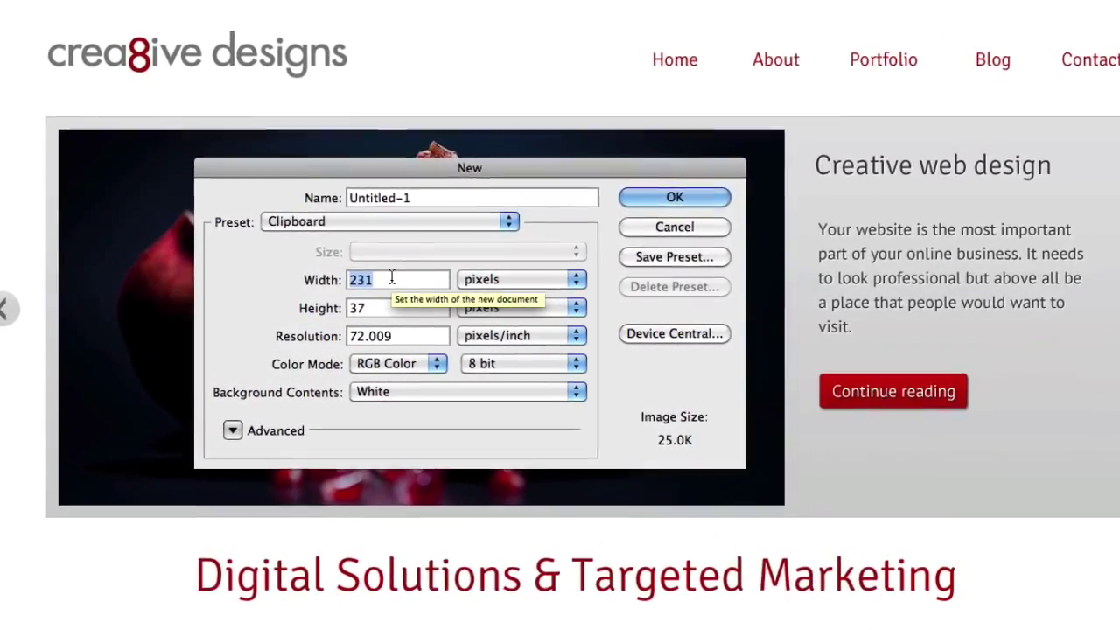
type("13")
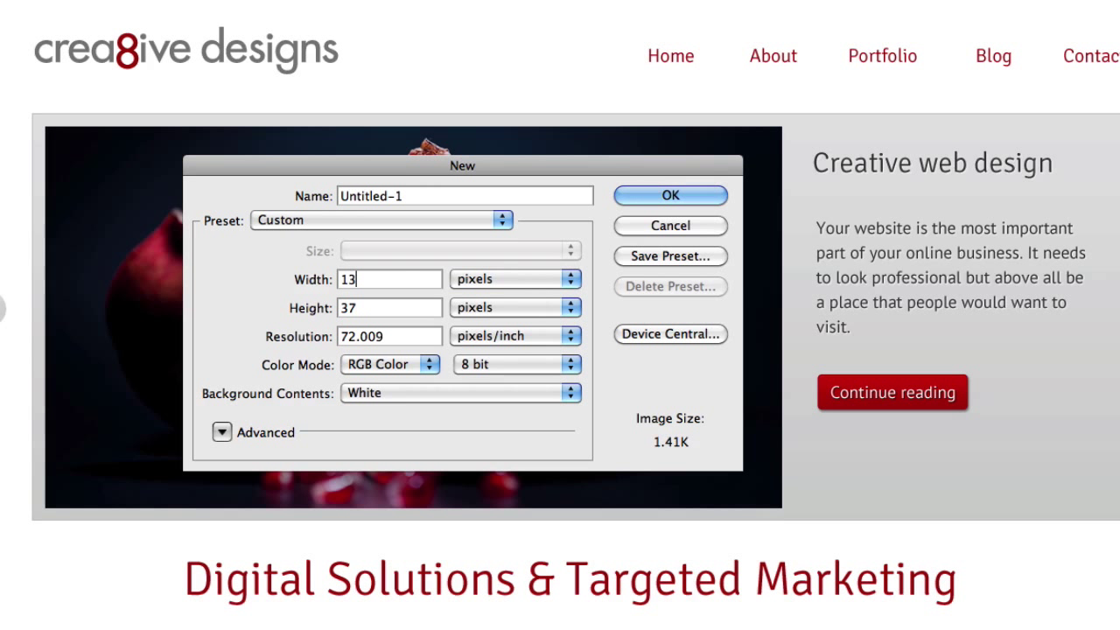
type("52")
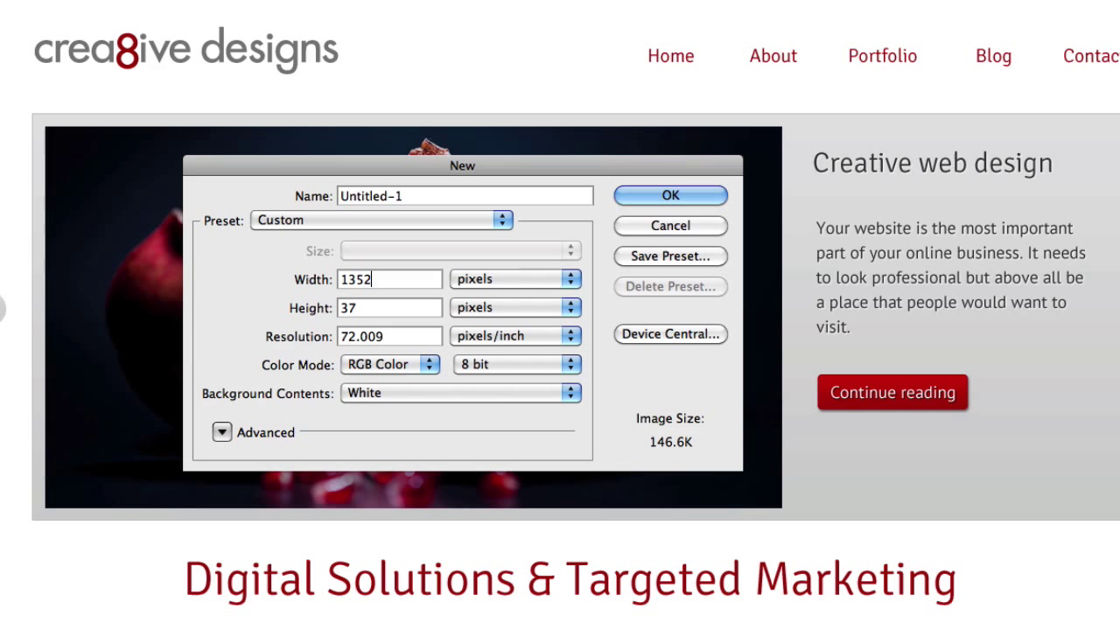
double_click(349, 307)
type("1000")
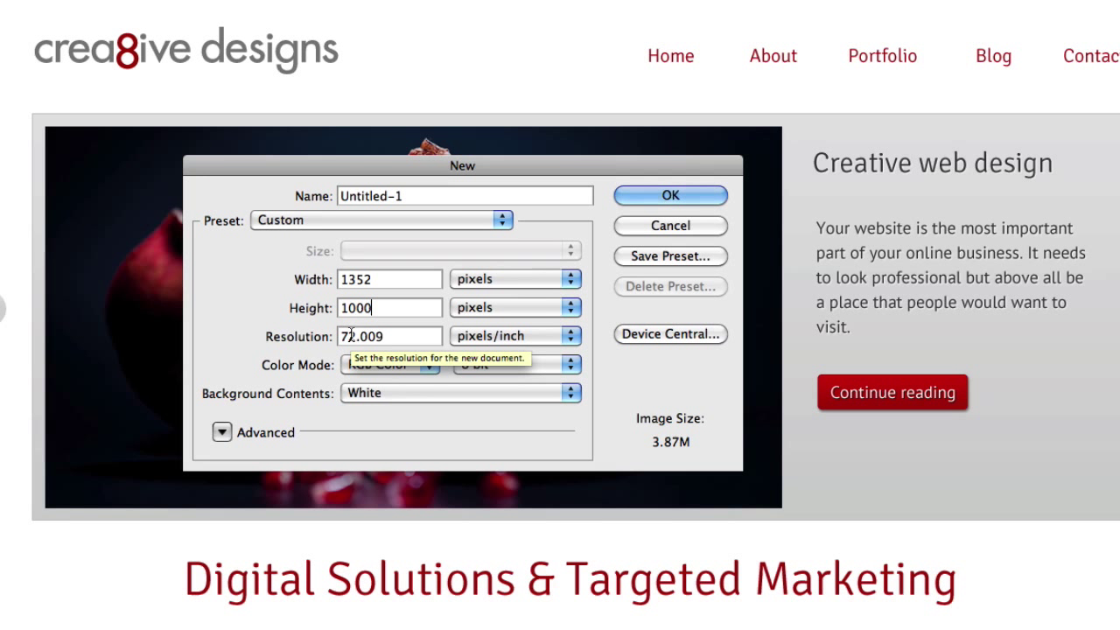
left_click_drag(355, 336, 411, 343)
key("BackSpace")
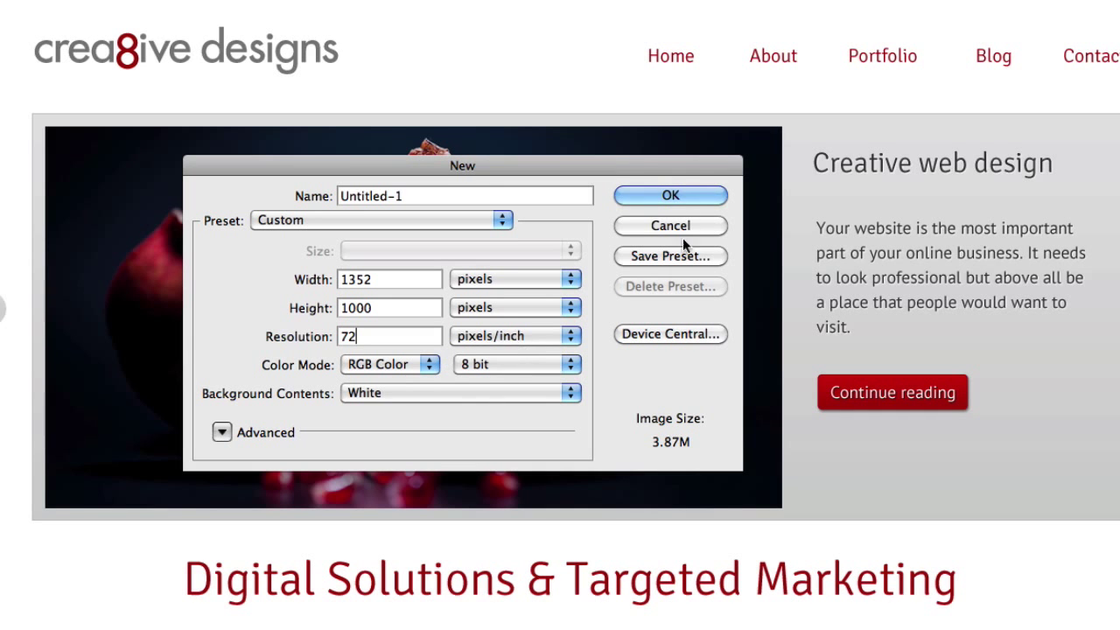
left_click(683, 194)
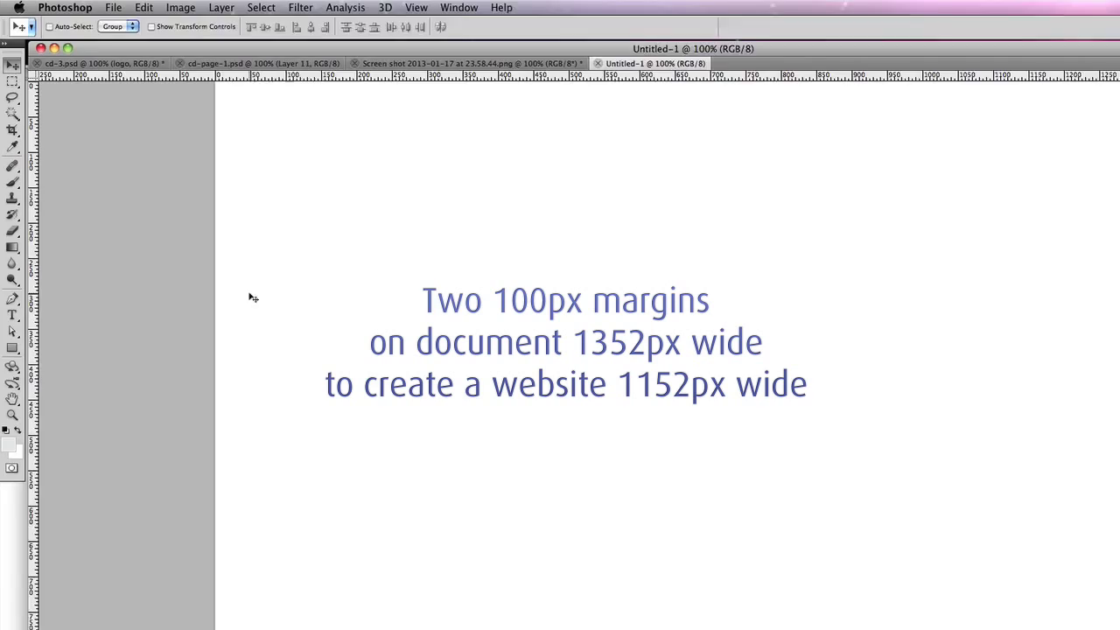
Frame Untitled-1 with vertical guides near 100 px and 1250 px, back at 100% view.
left_click(455, 190)
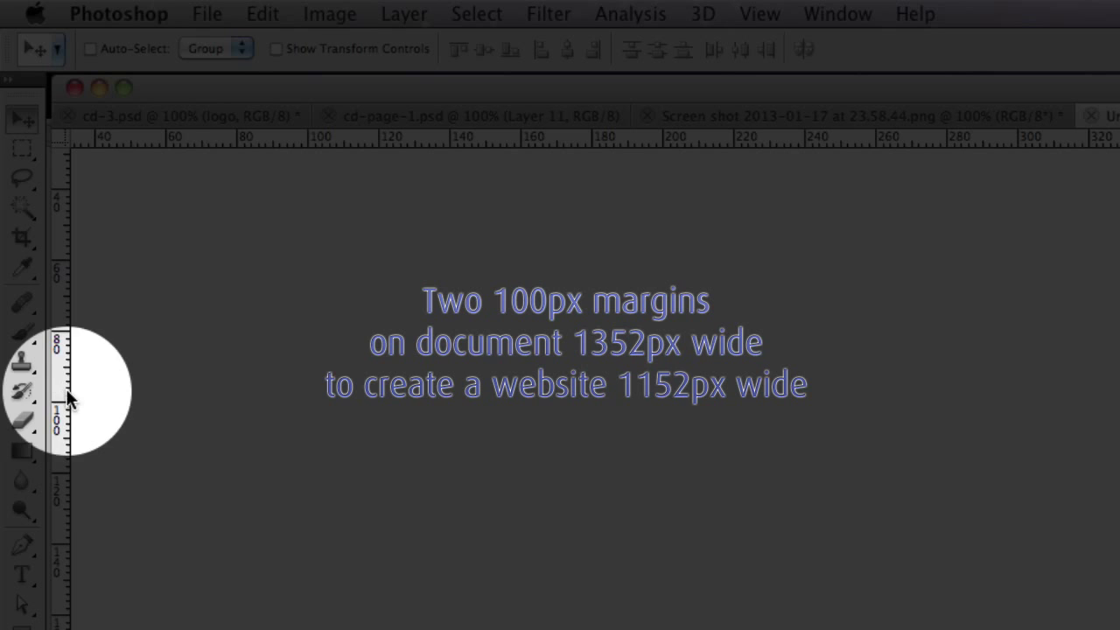
left_click_drag(66, 398, 306, 358)
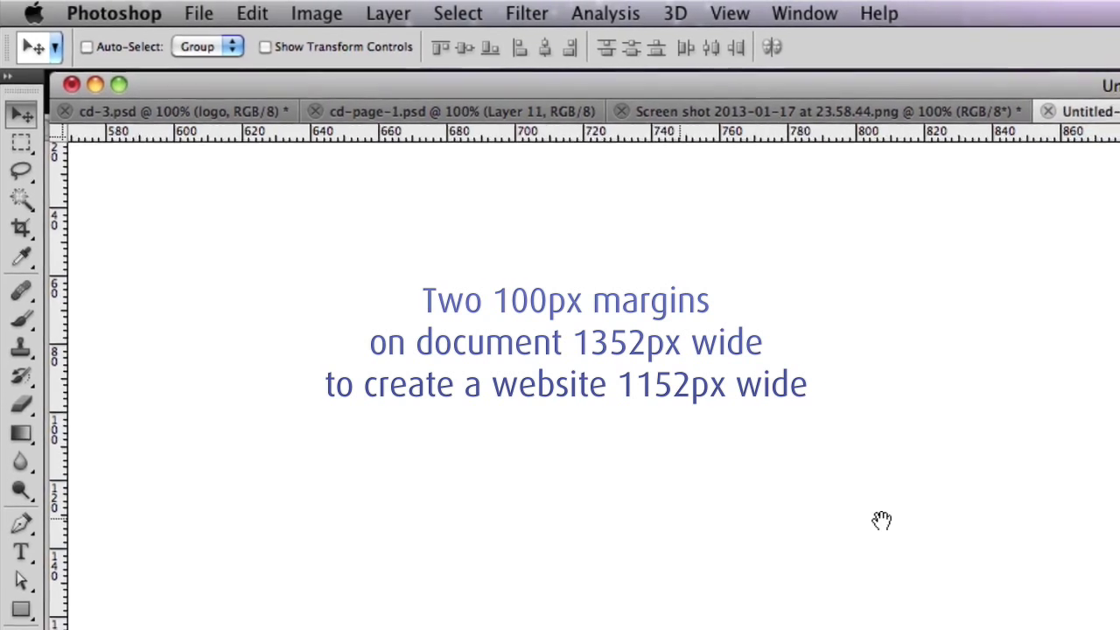
left_click_drag(880, 520, 566, 571)
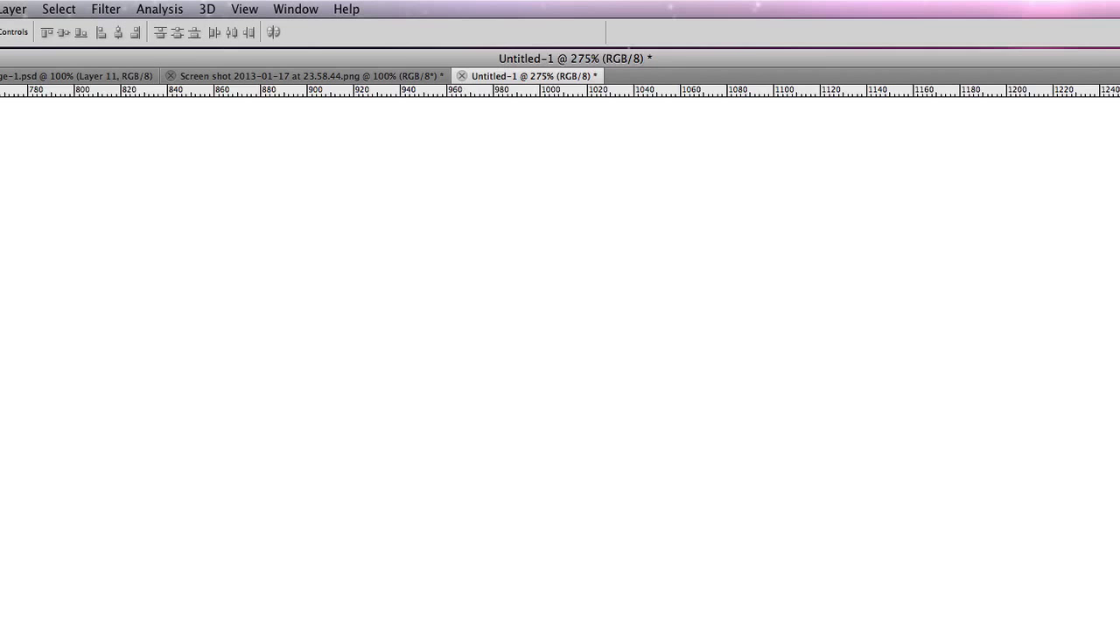
key("super+alt+0")
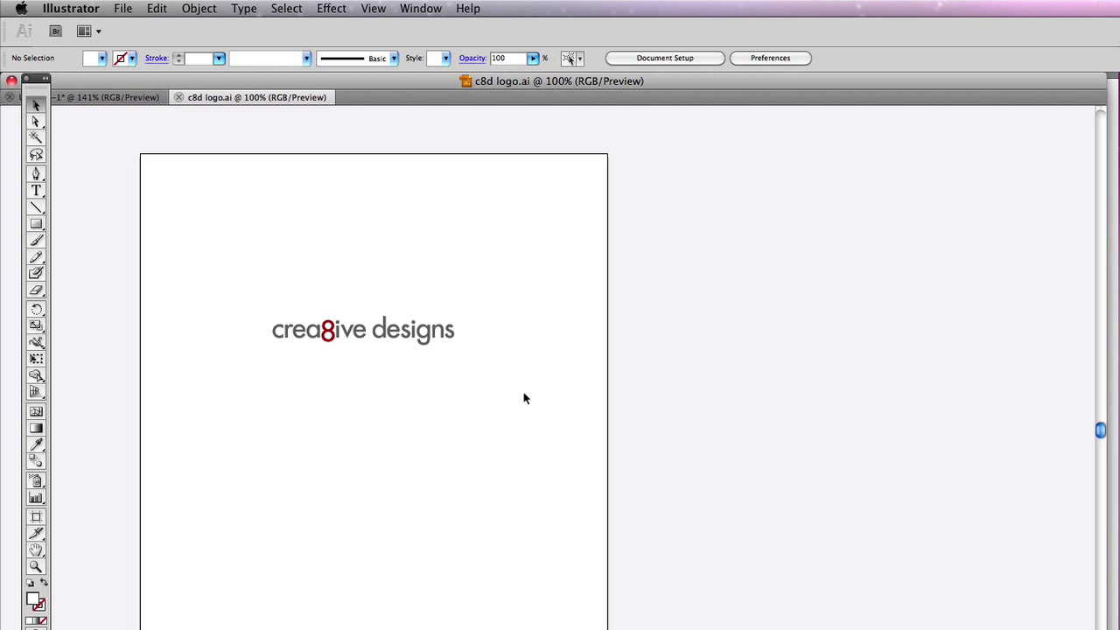
Select all of the crea8ive designs logo artwork in c8d logo.ai and copy it.
left_click_drag(524, 398, 214, 322)
key("super+c")
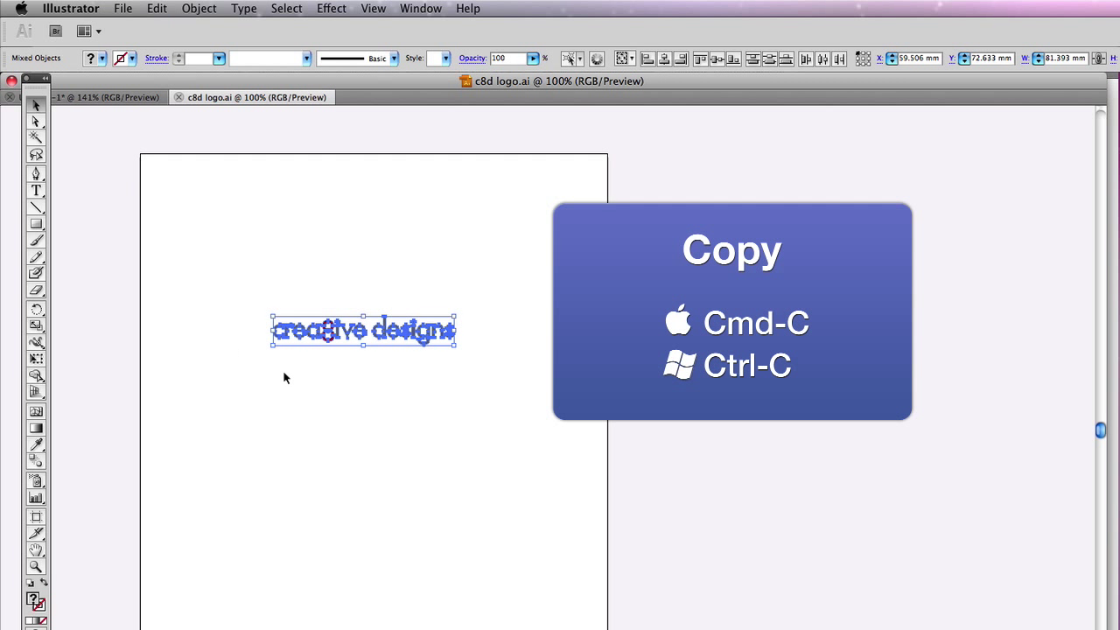
Paste the copied logo into Untitled-1 as a Smart Object and enlarge it.
key("super+Tab")
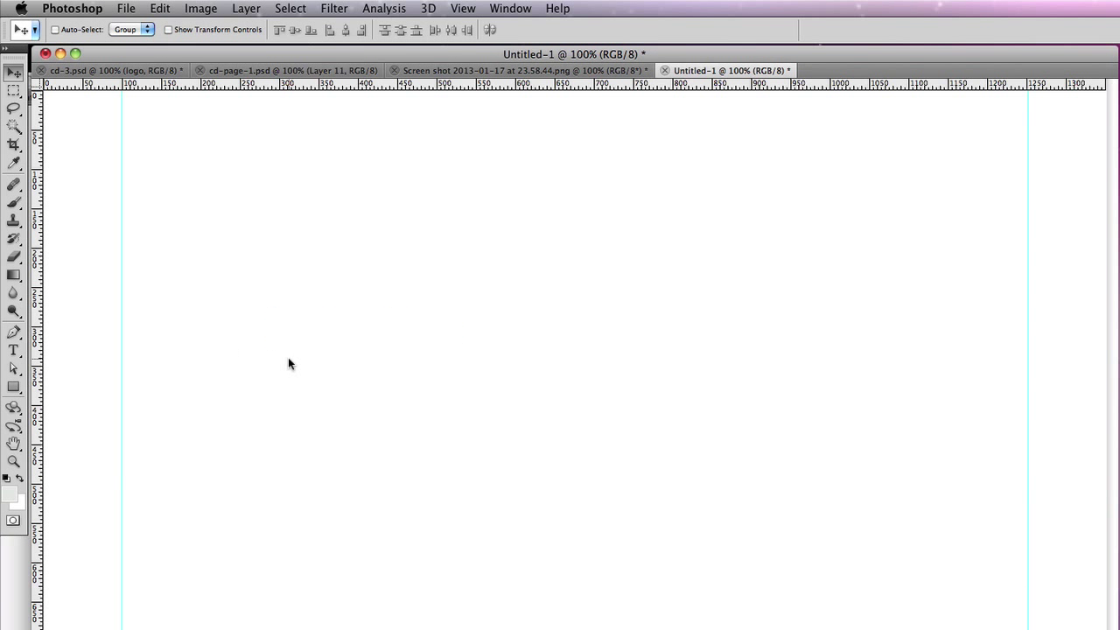
key("super+v")
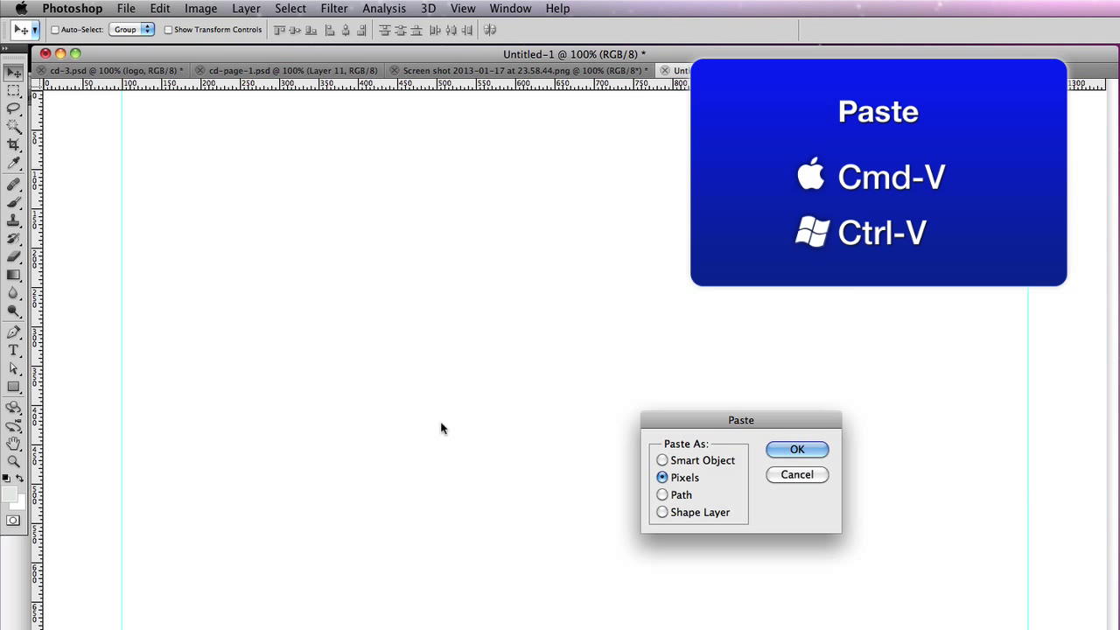
left_click(679, 461)
left_click_drag(705, 423, 415, 239)
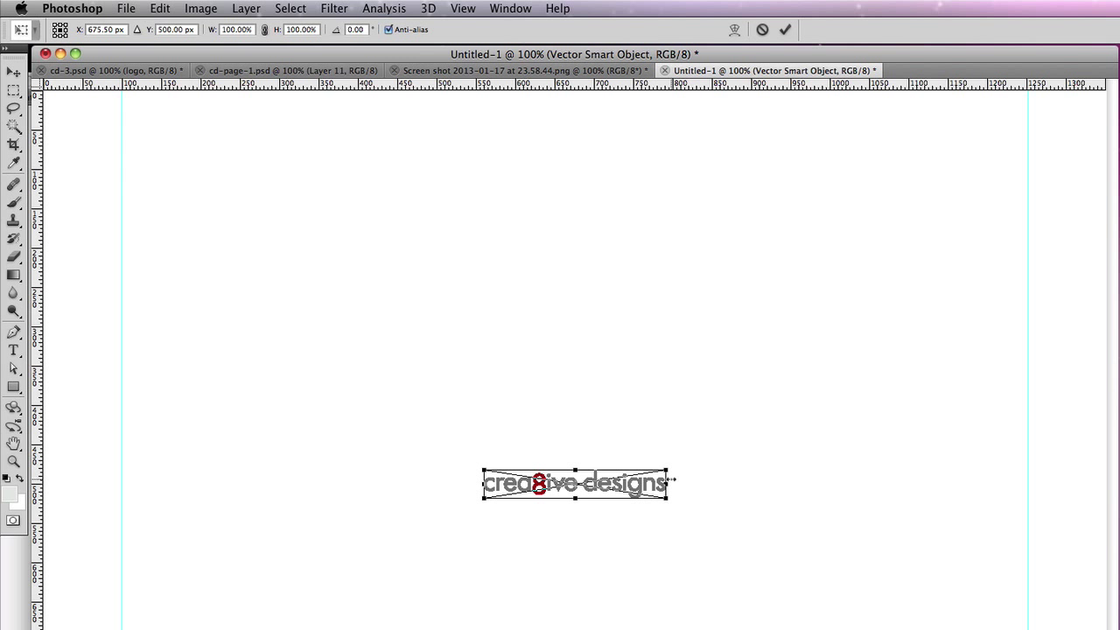
left_click_drag(669, 466, 797, 393)
key("Return")
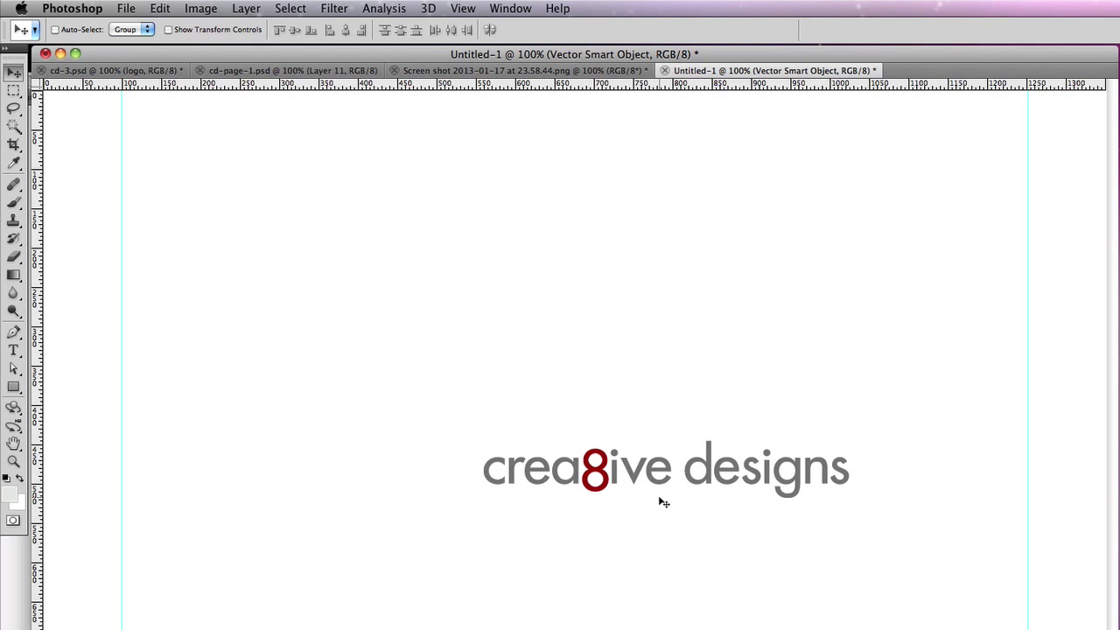
Scale the logo down and position it against the left guide near the top.
left_click_drag(678, 484, 324, 264)
key("ctrl+t")
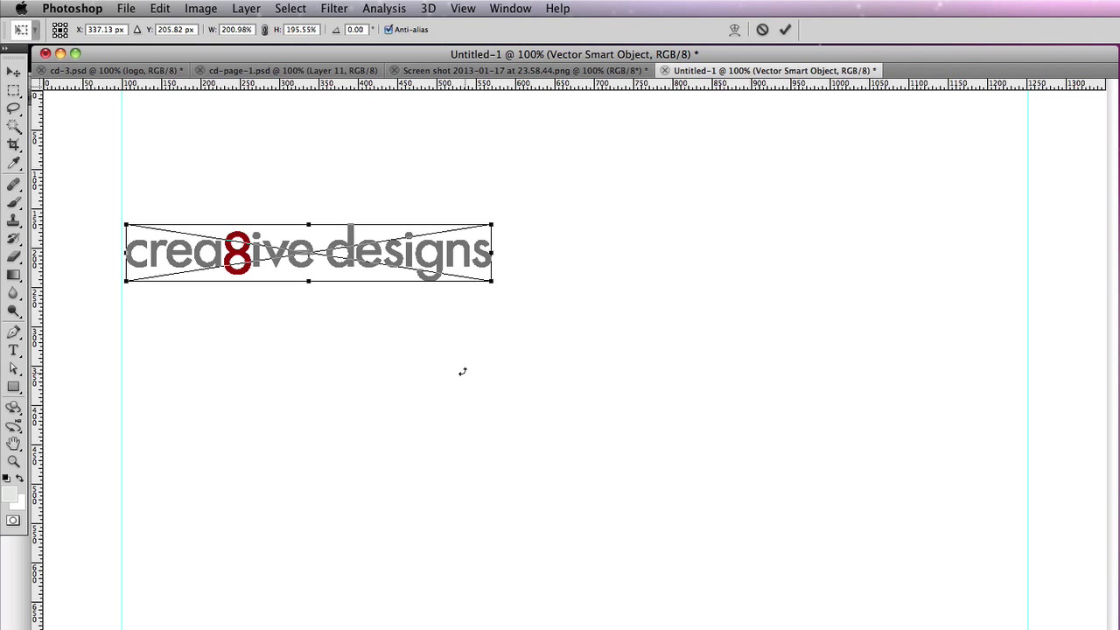
left_click_drag(495, 275, 324, 255)
key("Return")
key("ctrl+t")
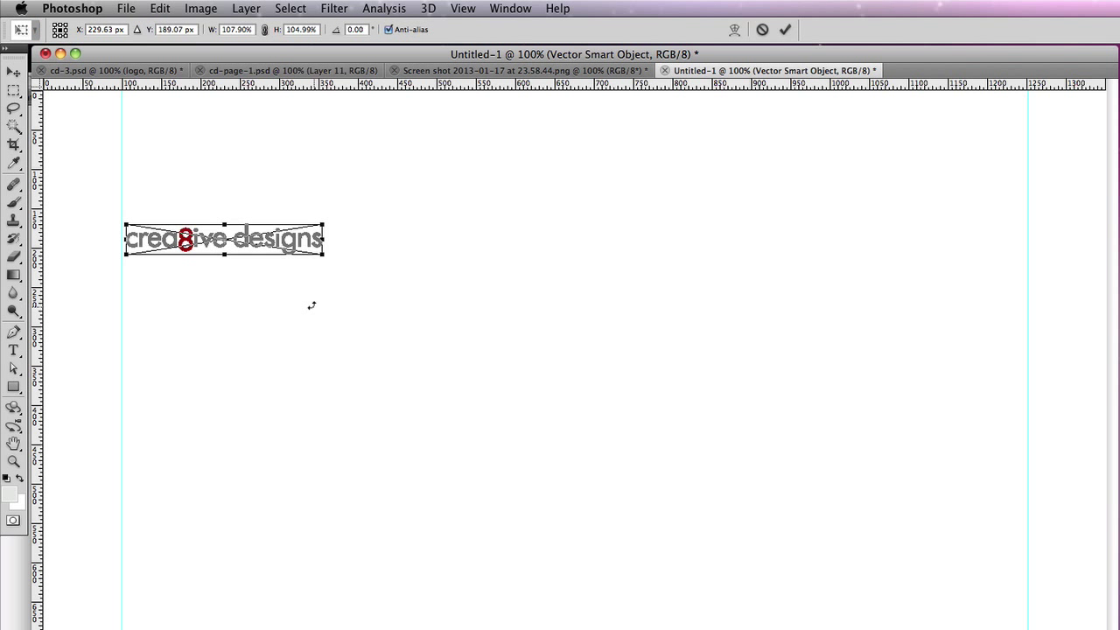
key("ctrl+z")
key("ctrl+t")
key("Escape")
key("ctrl+z")
left_click_drag(249, 153, 247, 137)
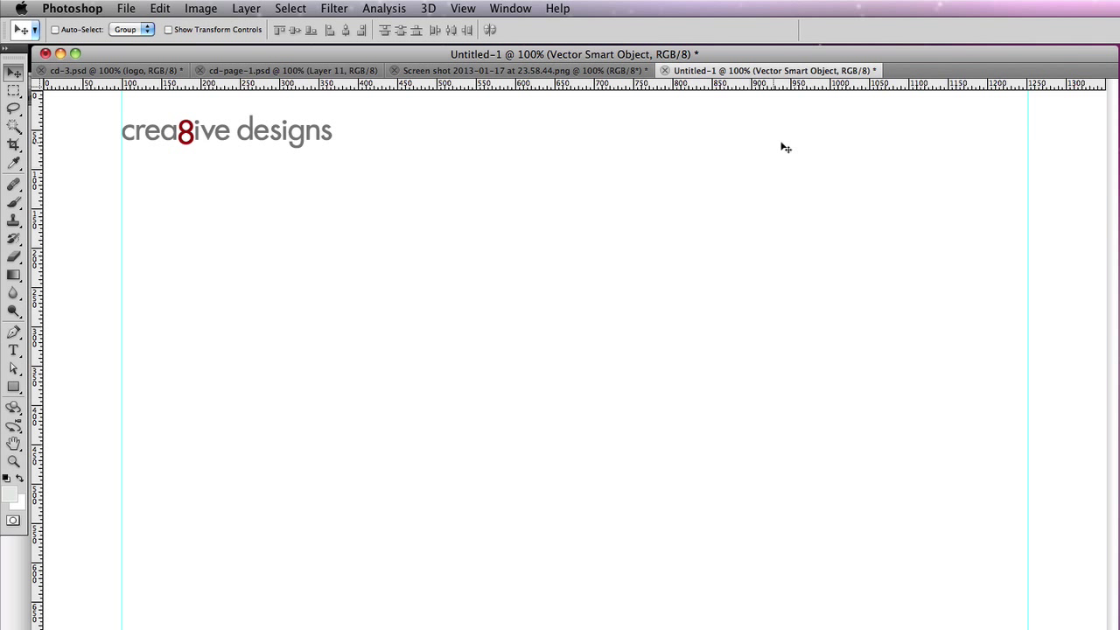
Type a 'Home' navigation label to the right of the logo.
left_click(14, 351)
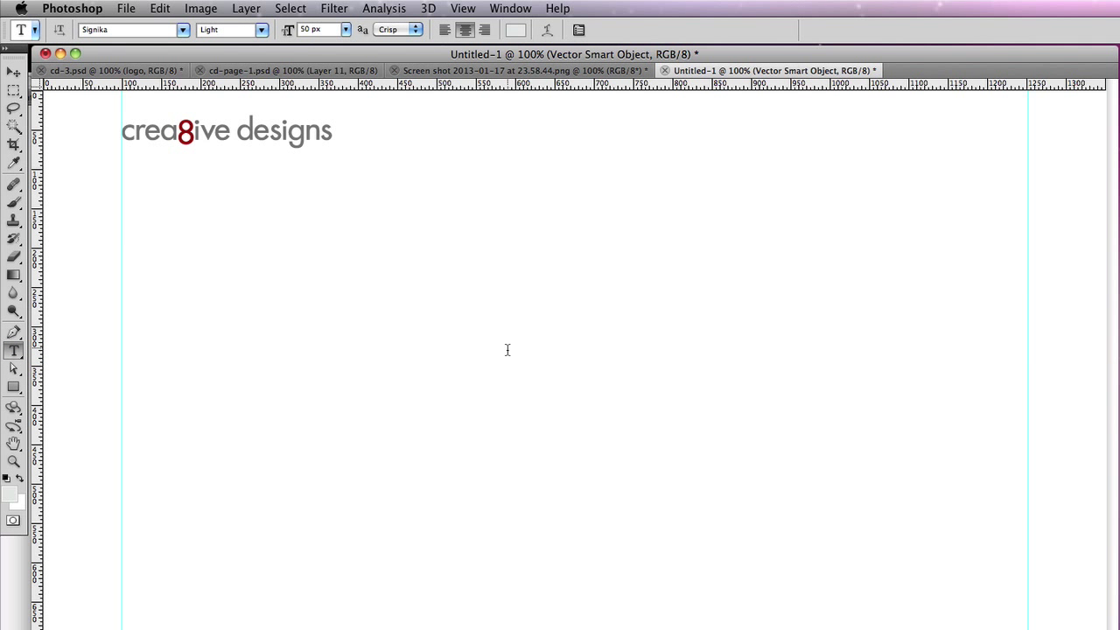
left_click(582, 134)
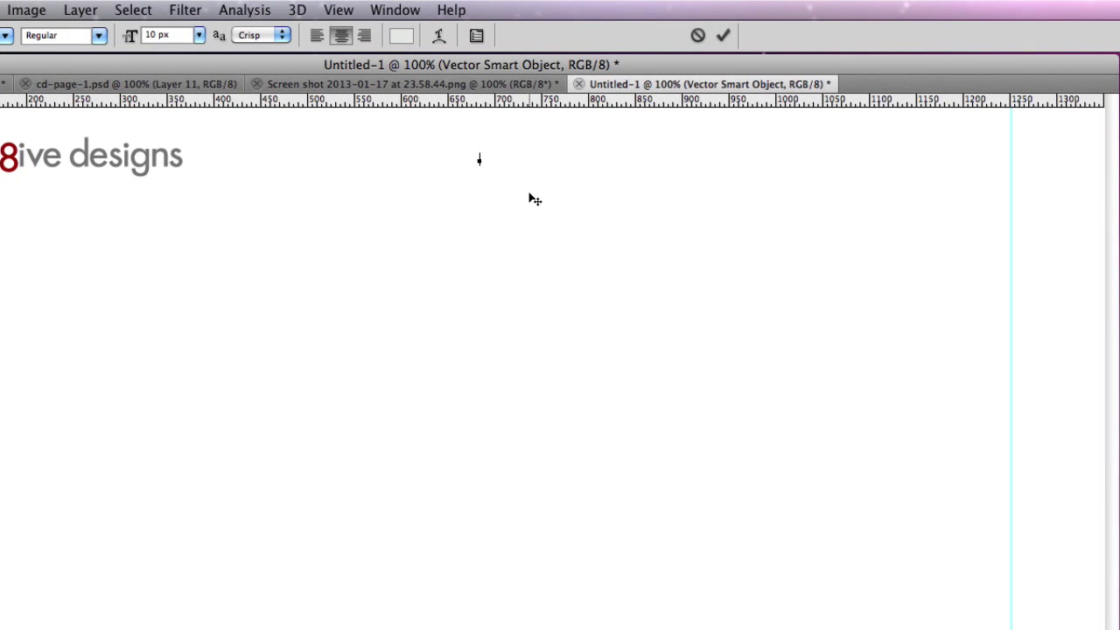
type("Home")
key("super+Return")
Duplicate the label, change the copy to 'About', and add further About copies along the row.
key("v")
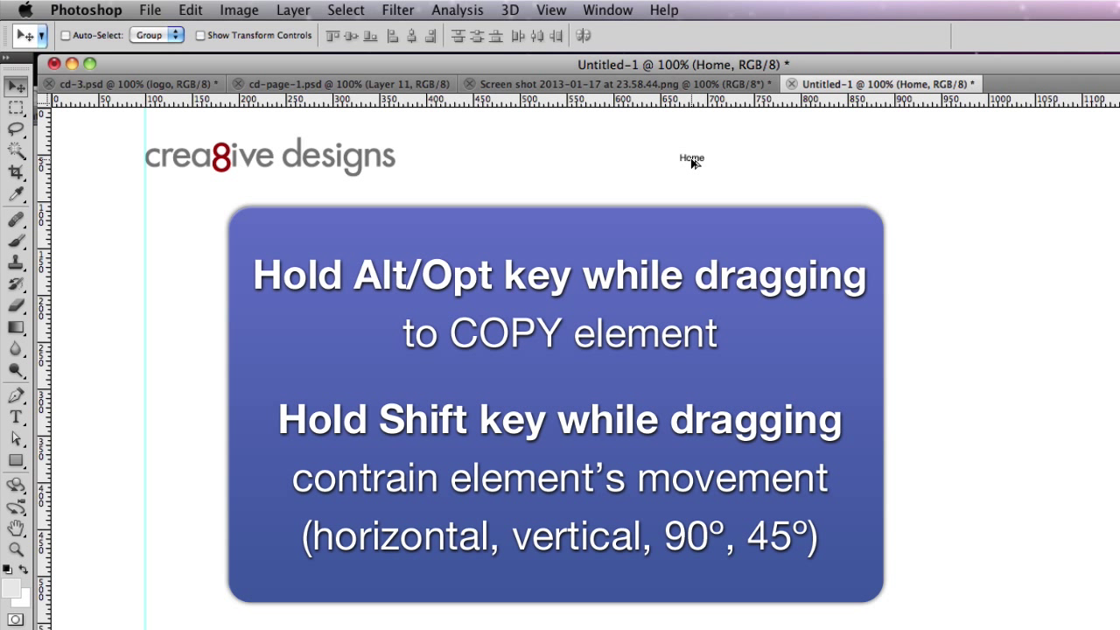
left_click_drag(692, 162, 743, 207)
key("ctrl+z")
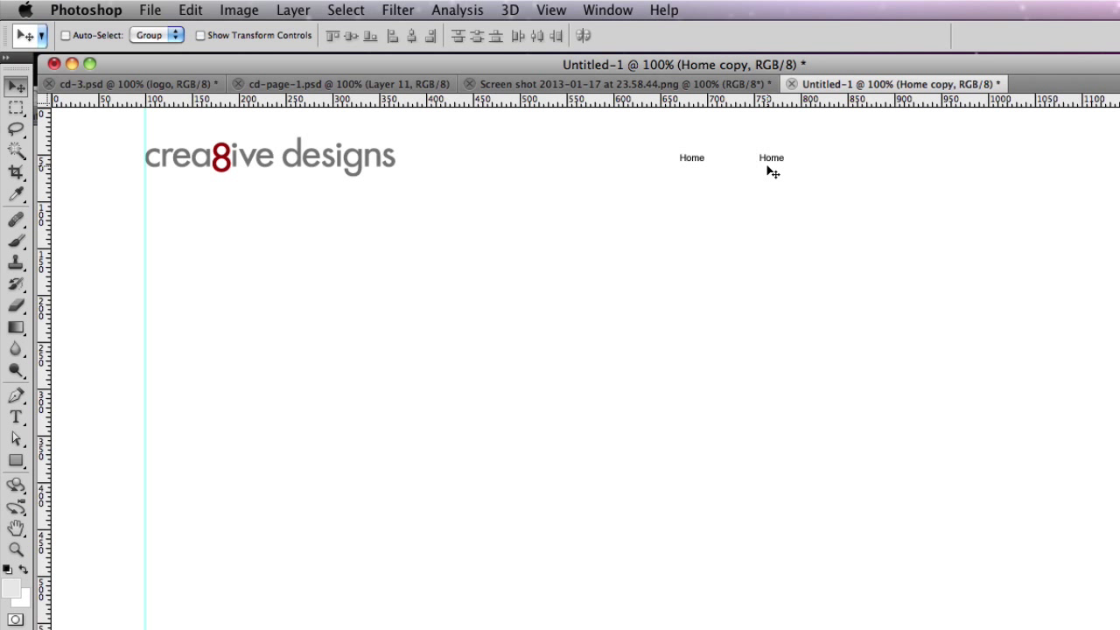
key("t")
left_click(768, 156)
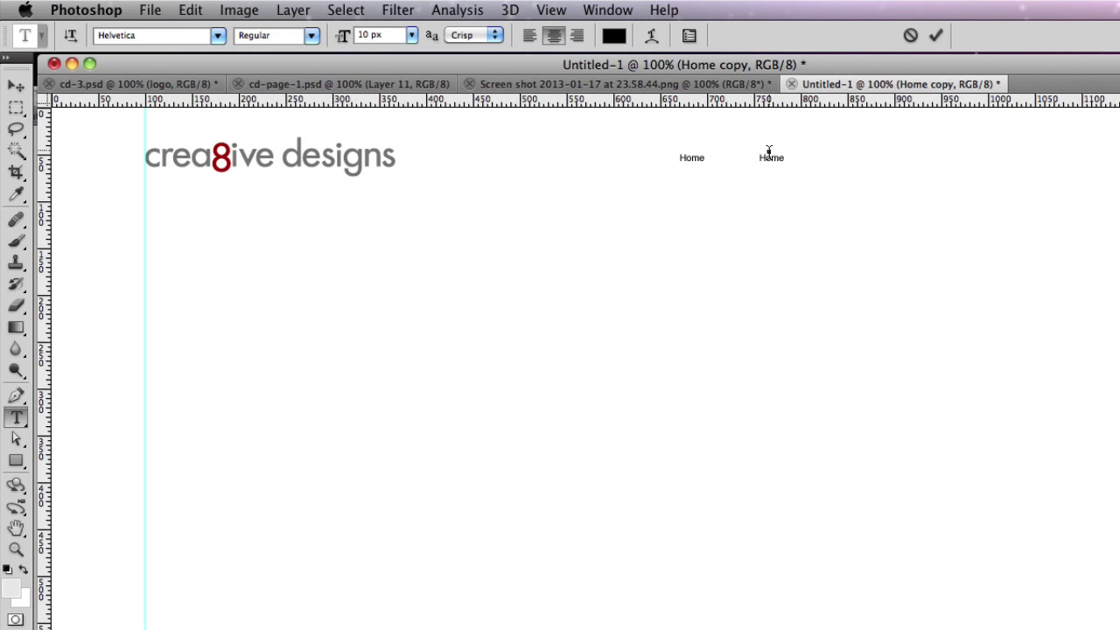
left_click(16, 85)
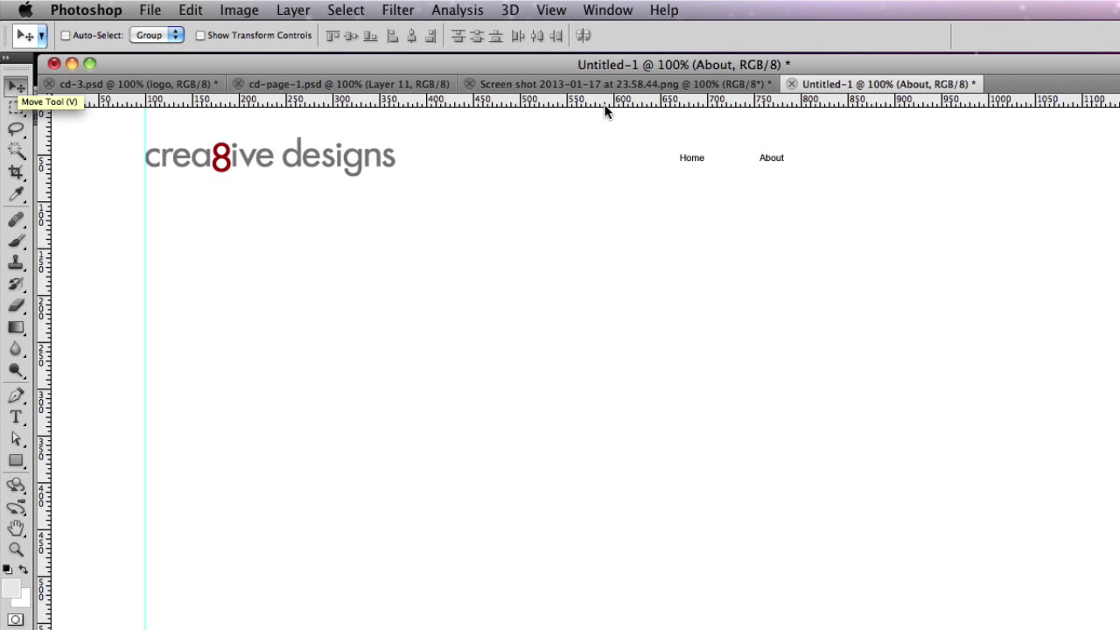
left_click_drag(779, 160, 1056, 163)
key("F7")
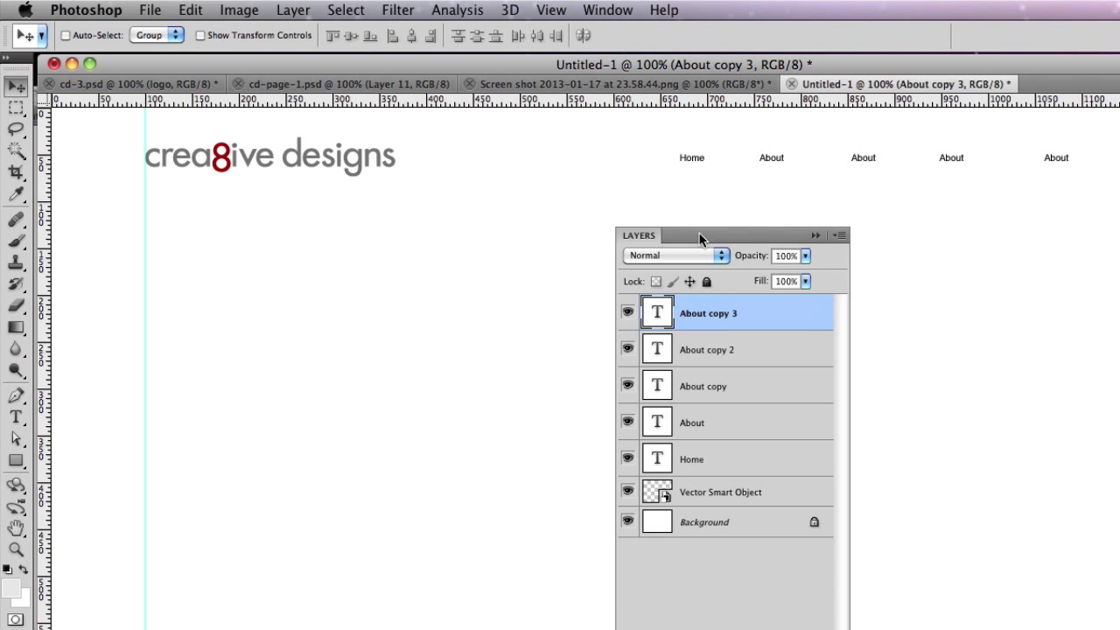
Rename the Vector Smart Object layer to 'logo' and move it to the top of the stack.
left_click(790, 609)
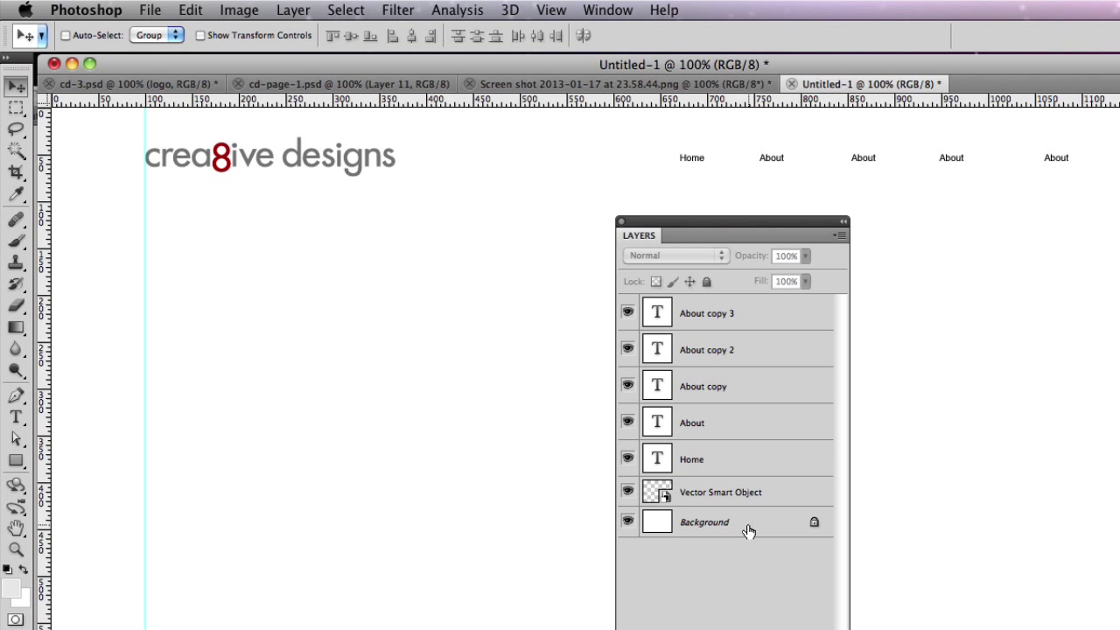
left_click(717, 529)
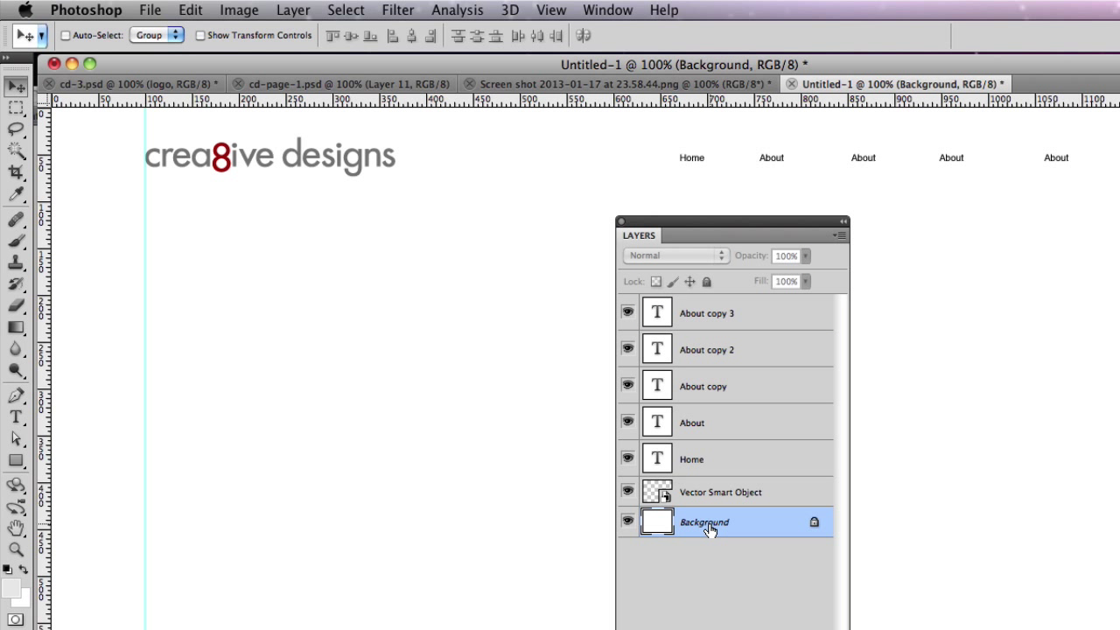
key("alt+bracketright")
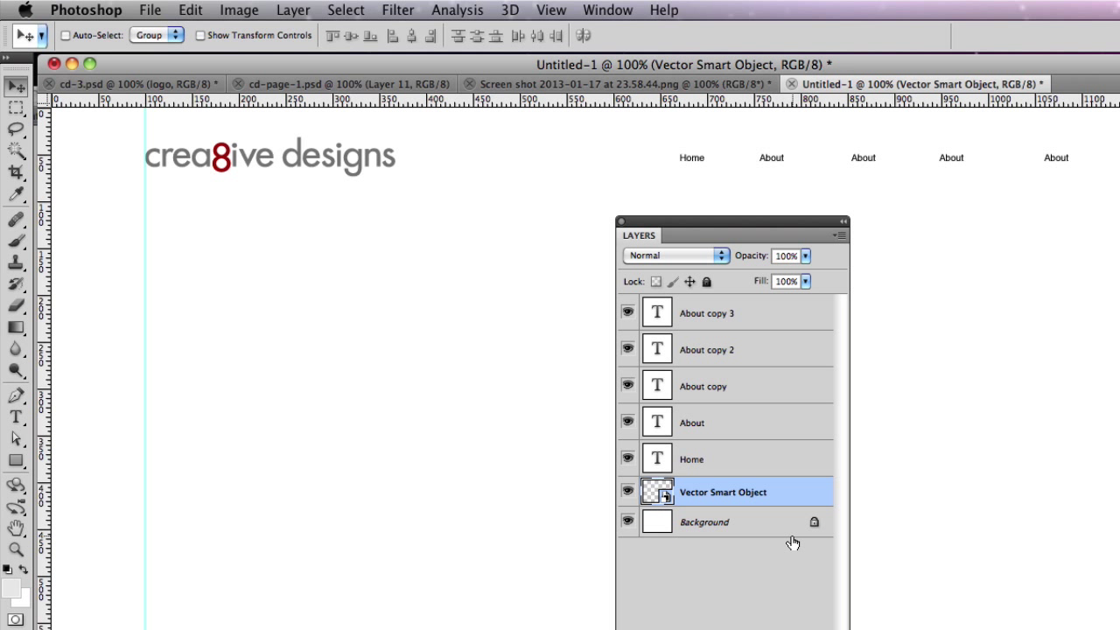
double_click(720, 492)
type("log")
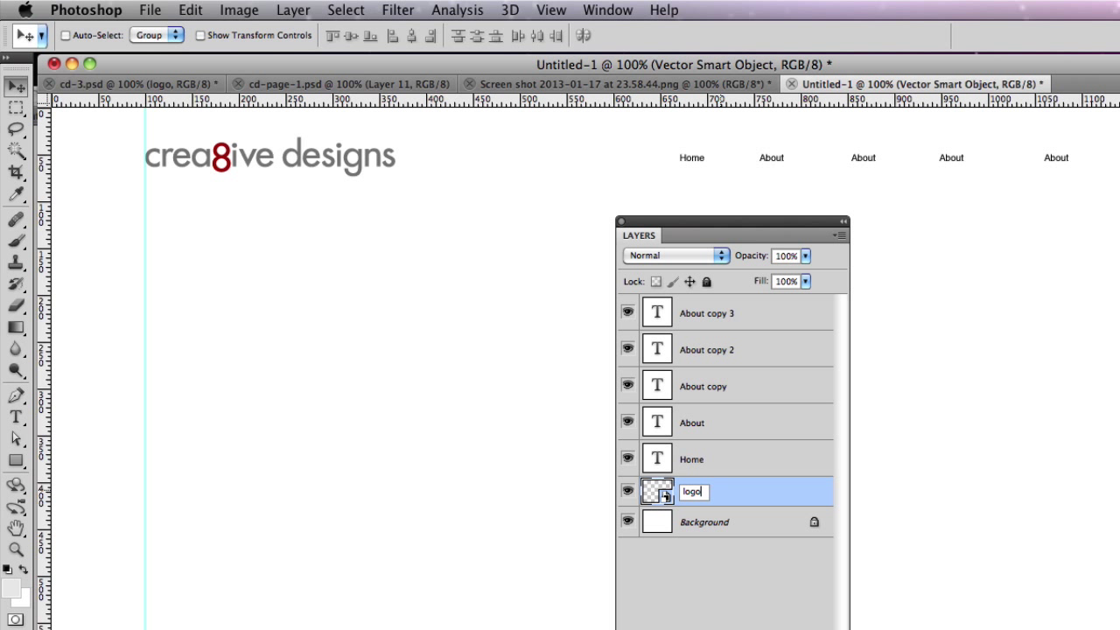
type("o")
key("Return")
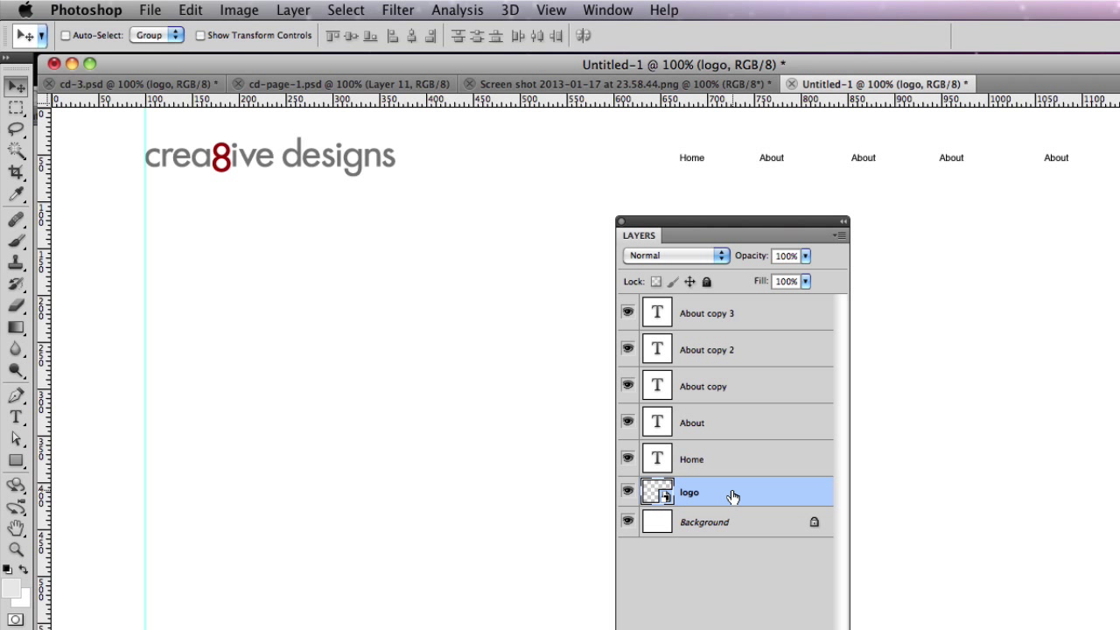
left_click_drag(734, 496, 707, 299)
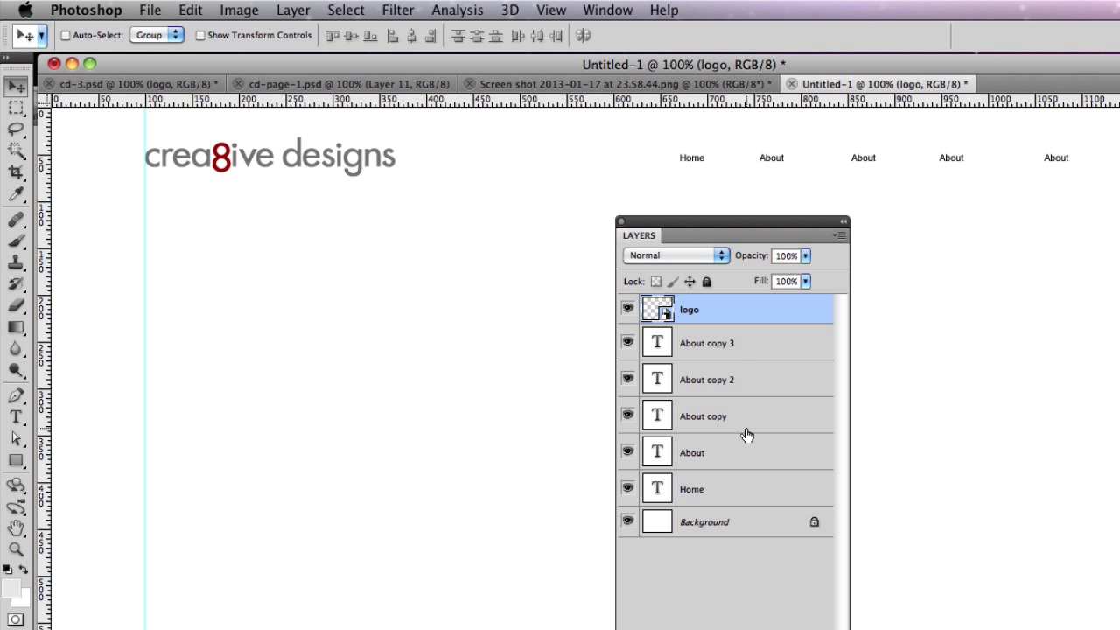
Select the five navigation text layers and distribute their horizontal centers evenly.
left_click_drag(740, 347, 662, 322)
left_click(735, 490, "shift")
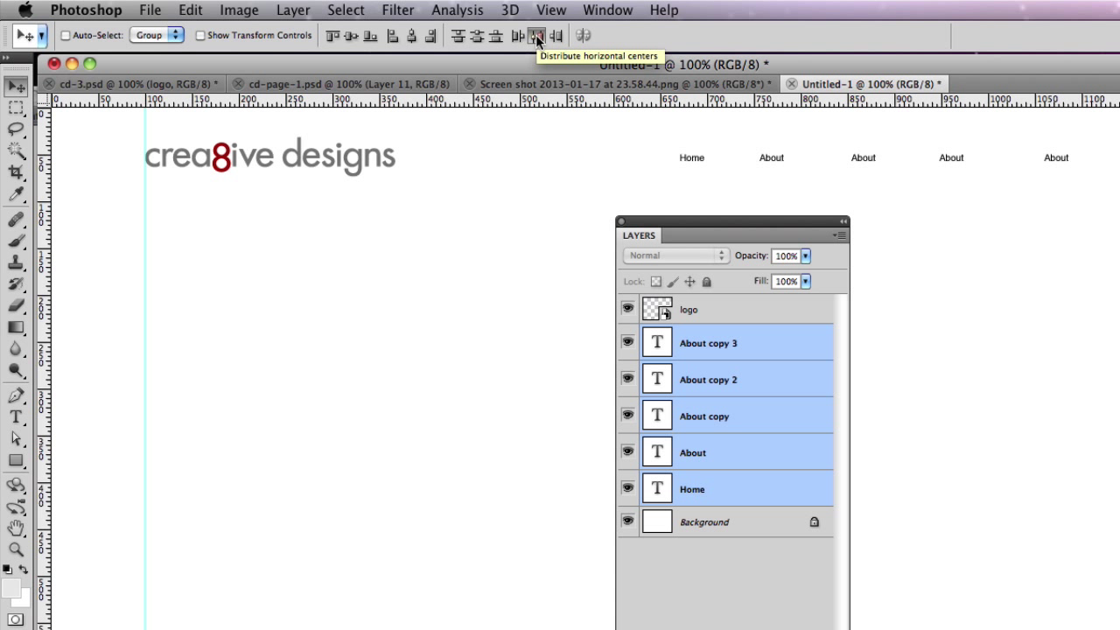
left_click(536, 37)
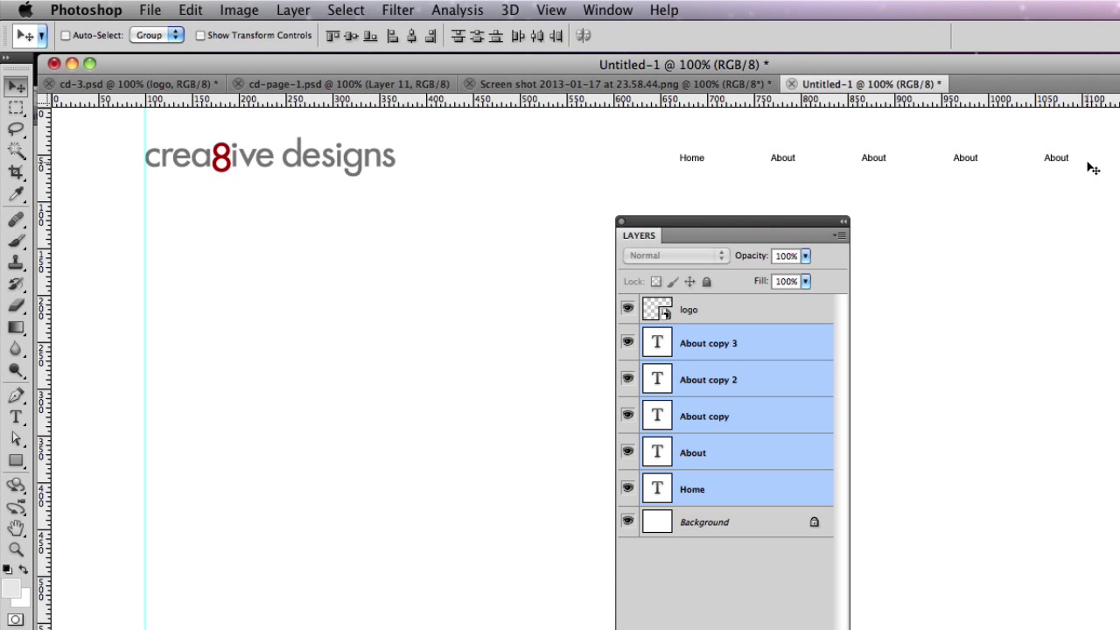
left_click(620, 221)
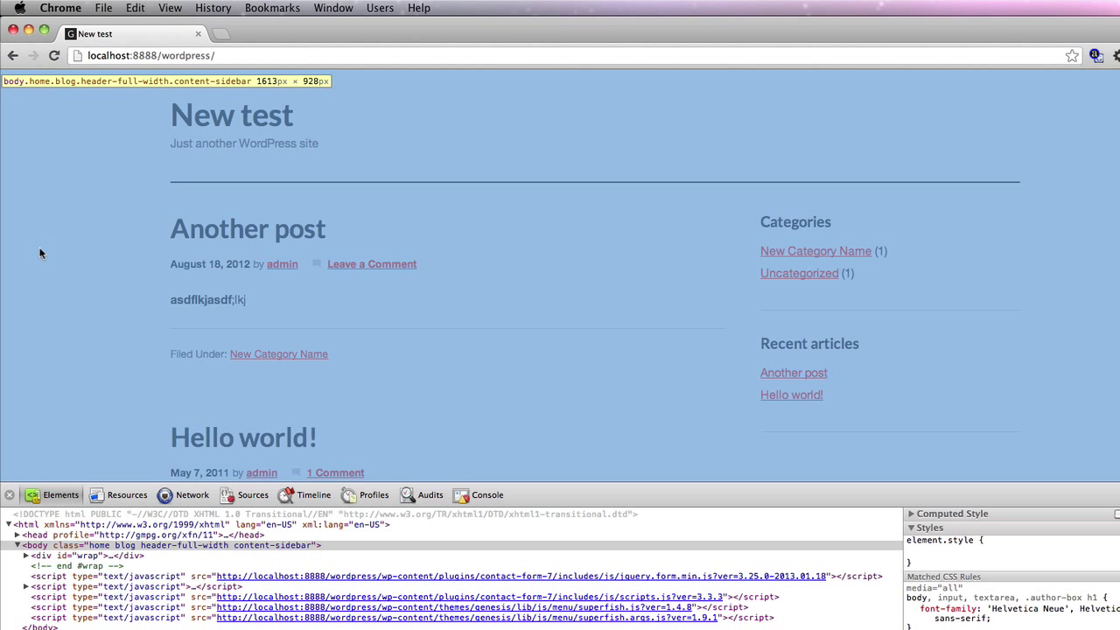
key("super+t")
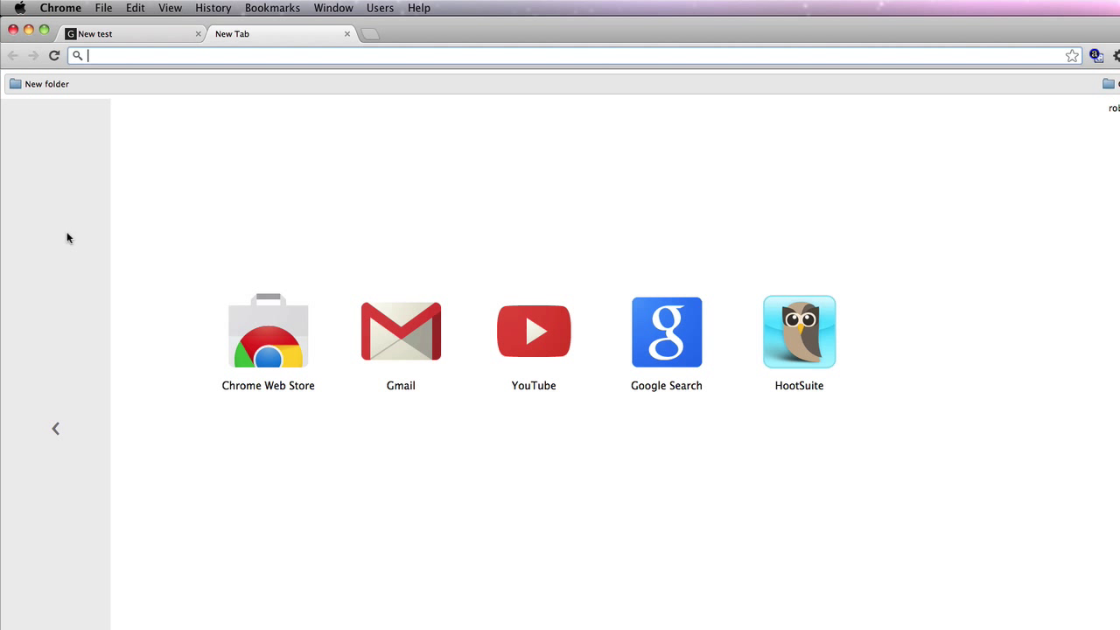
Search the web for 'fonts' and open the Google Web Fonts site.
type("fonts")
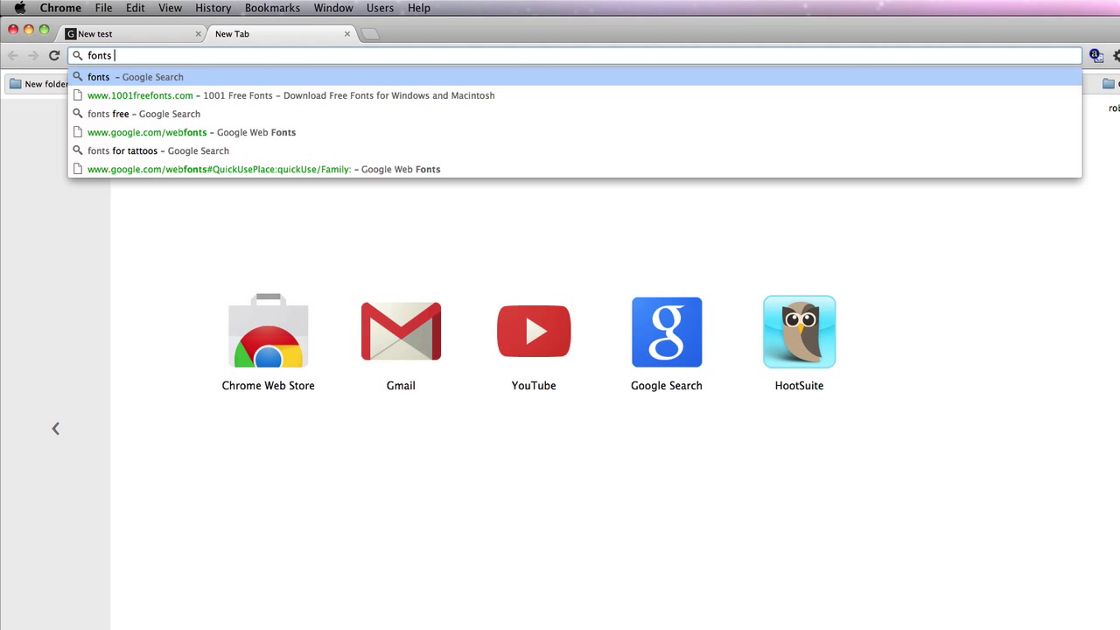
key("Return")
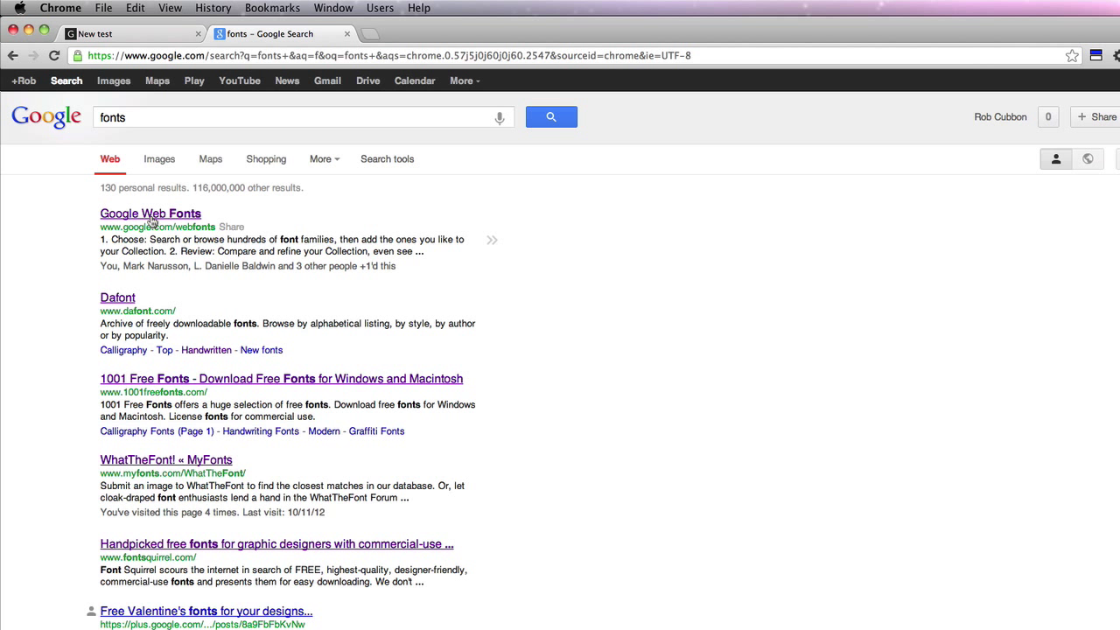
left_click(150, 219)
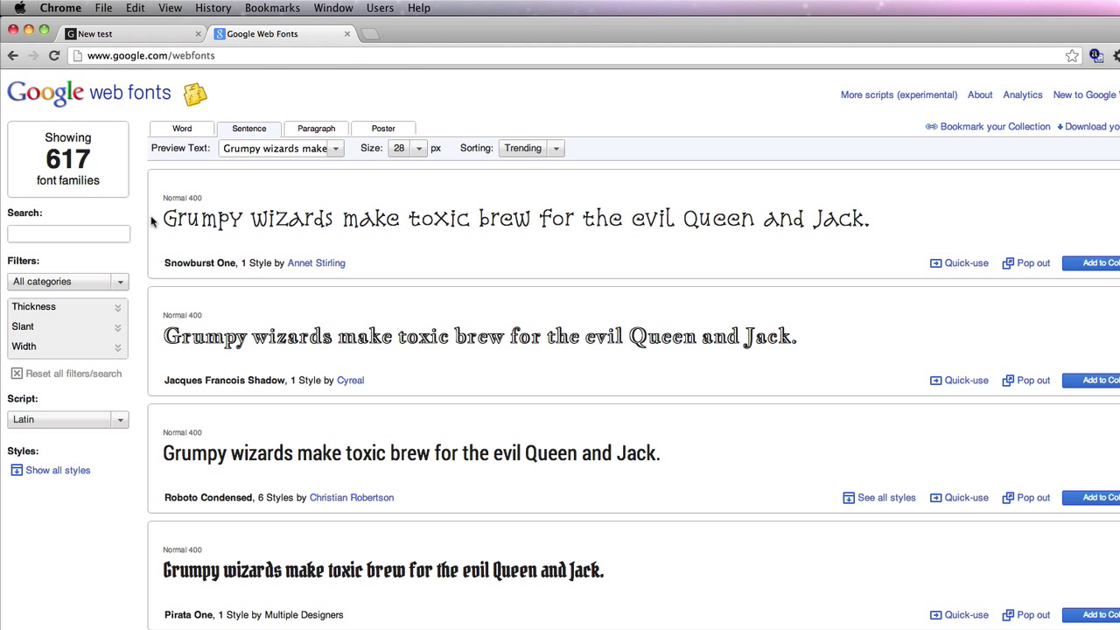
Filter the fonts to Sans Serif only, adjust Slant and Thickness, and browse the 71 results.
left_click(121, 285)
left_click(21, 318)
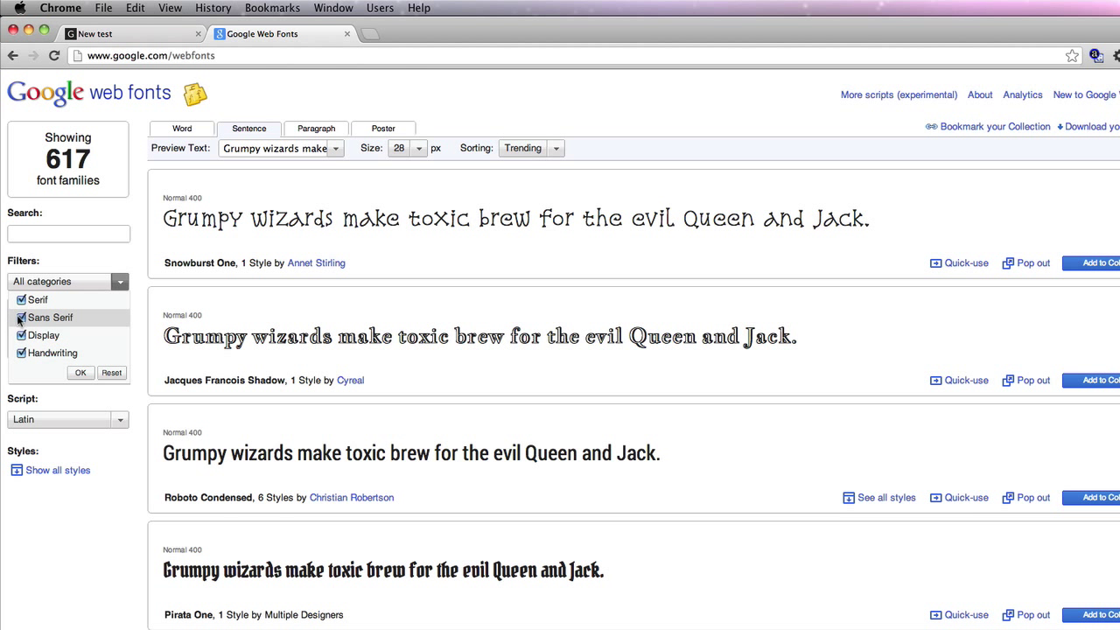
left_click(21, 335)
left_click(21, 352)
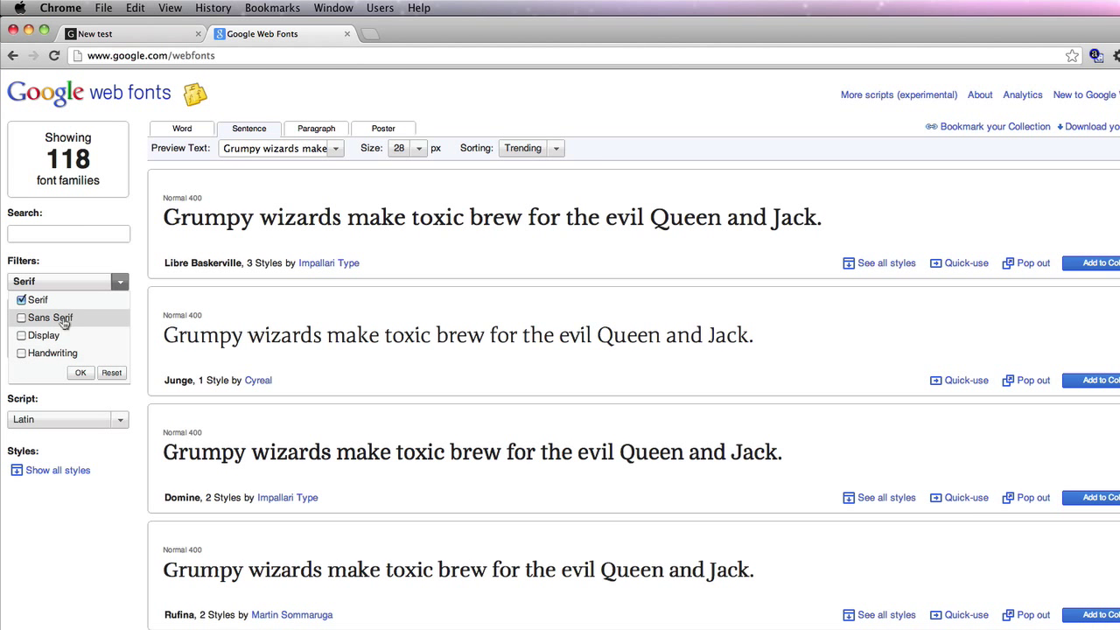
left_click(21, 317)
left_click(21, 299)
left_click(80, 372)
left_click(70, 326)
mouse_move(16, 365)
left_mouse_down()
mouse_move(63, 370)
mouse_move(6, 371)
left_mouse_up()
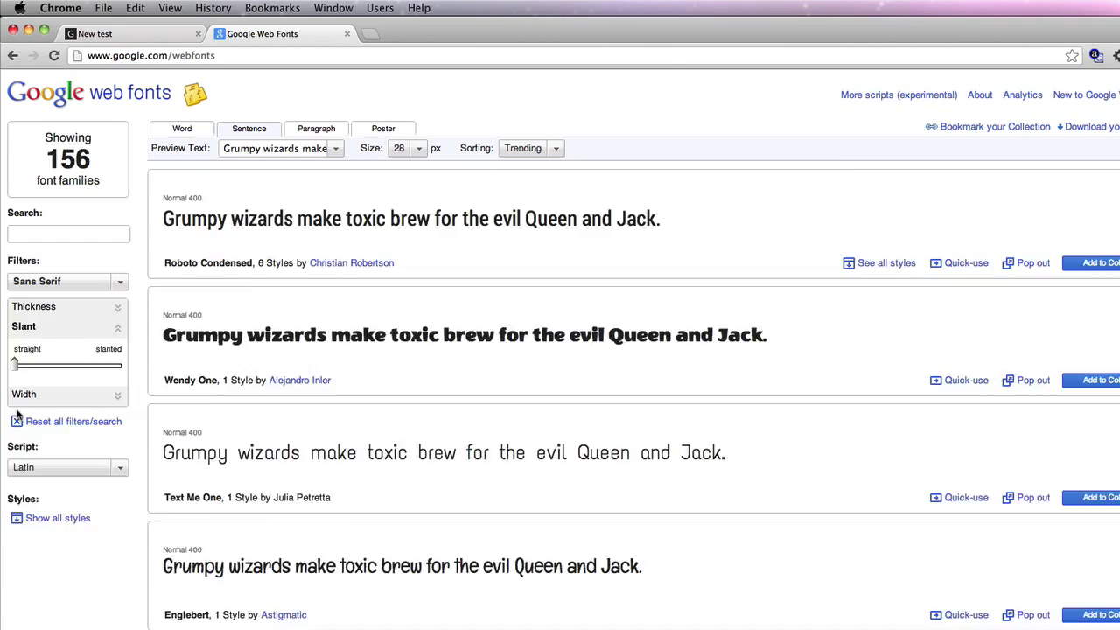
left_click(35, 306)
scroll(352, 305, "down", 1)
scroll(351, 304, "down", 7)
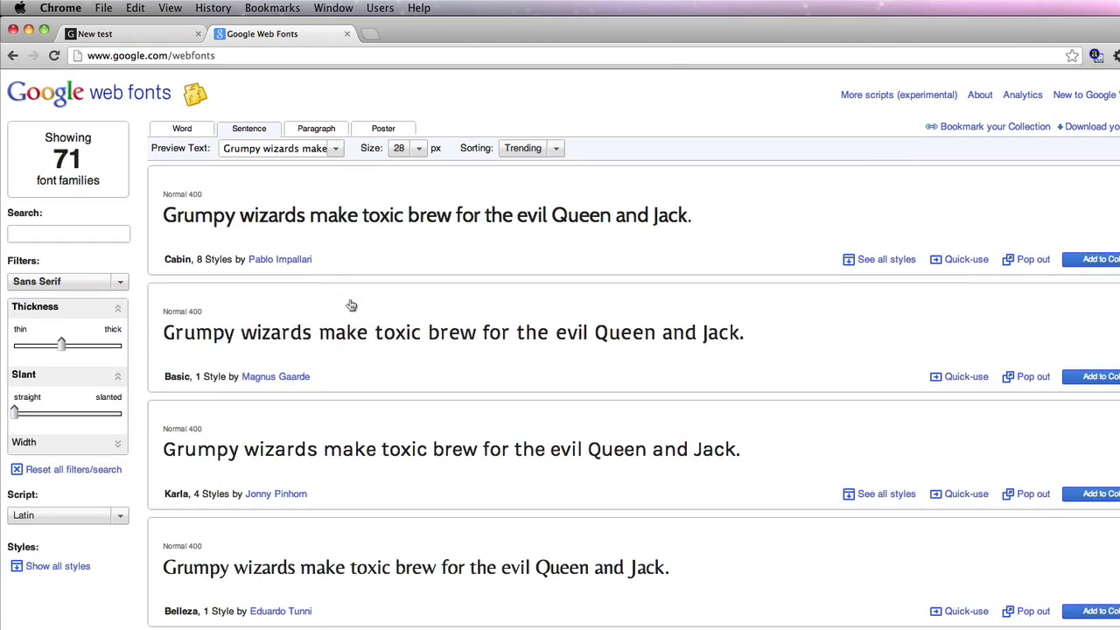
scroll(350, 304, "down", 4)
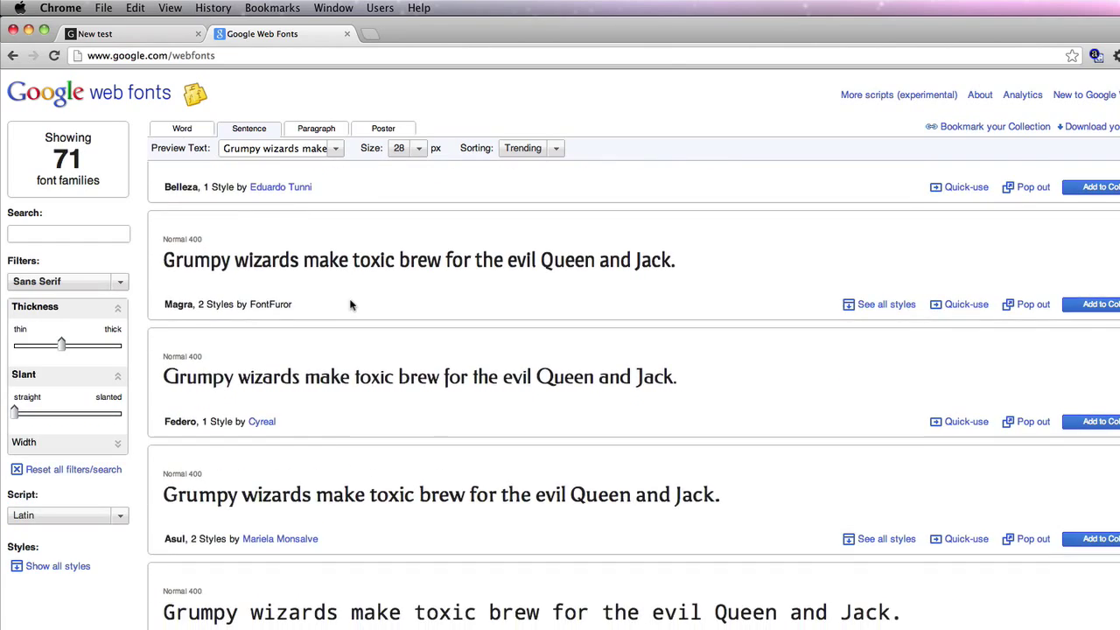
scroll(351, 304, "down", 5)
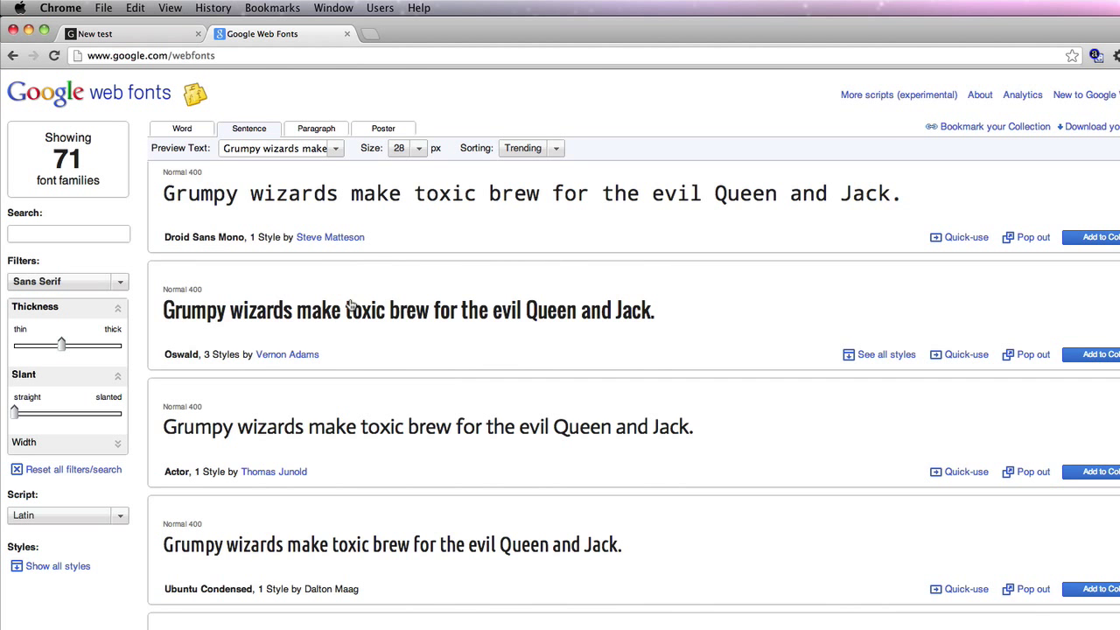
scroll(351, 304, "down", 4)
scroll(351, 304, "down", 2)
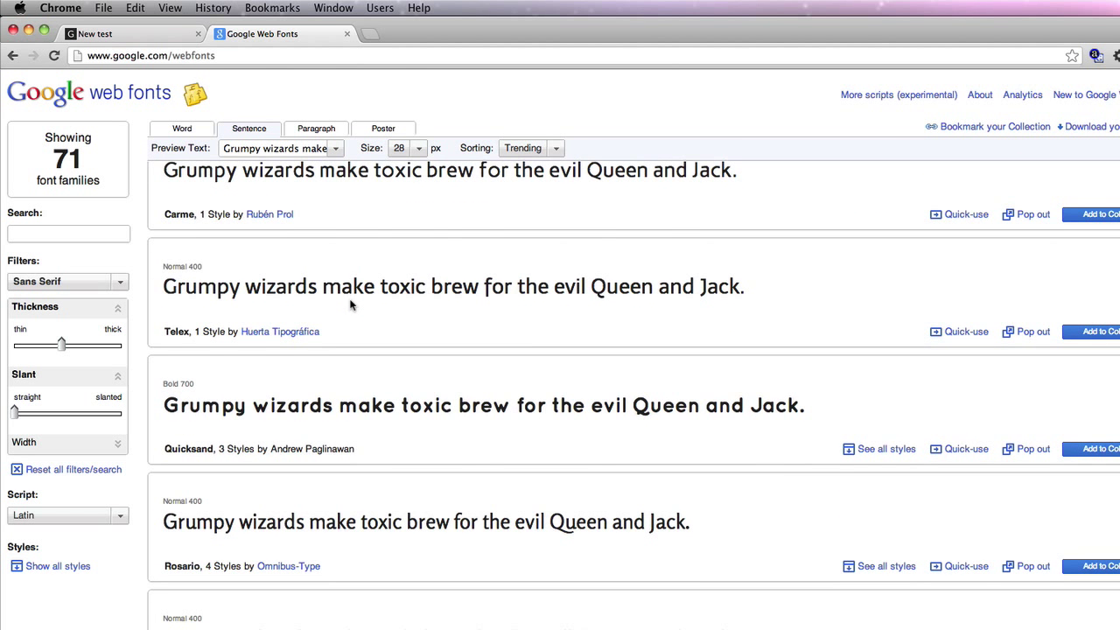
scroll(351, 305, "down", 3)
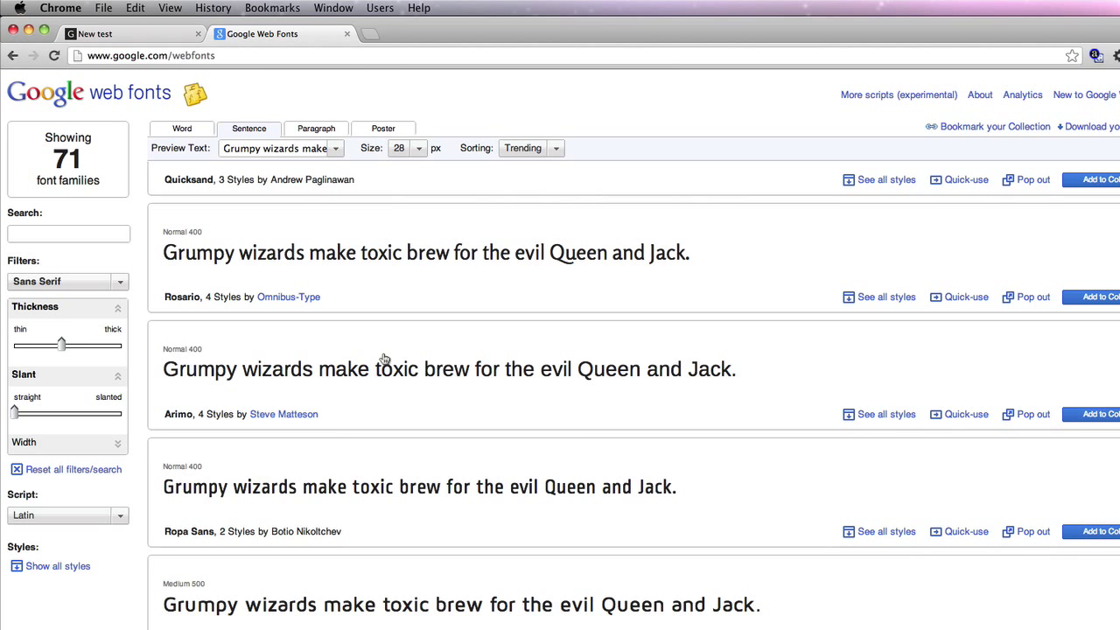
left_click(950, 416)
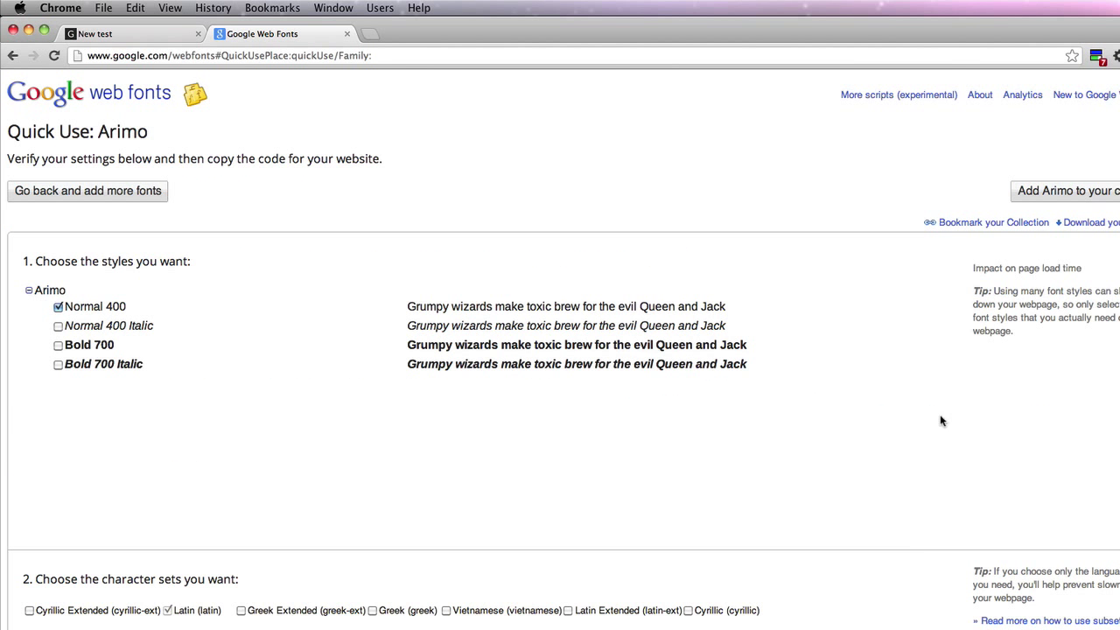
scroll(300, 455, "down", 5)
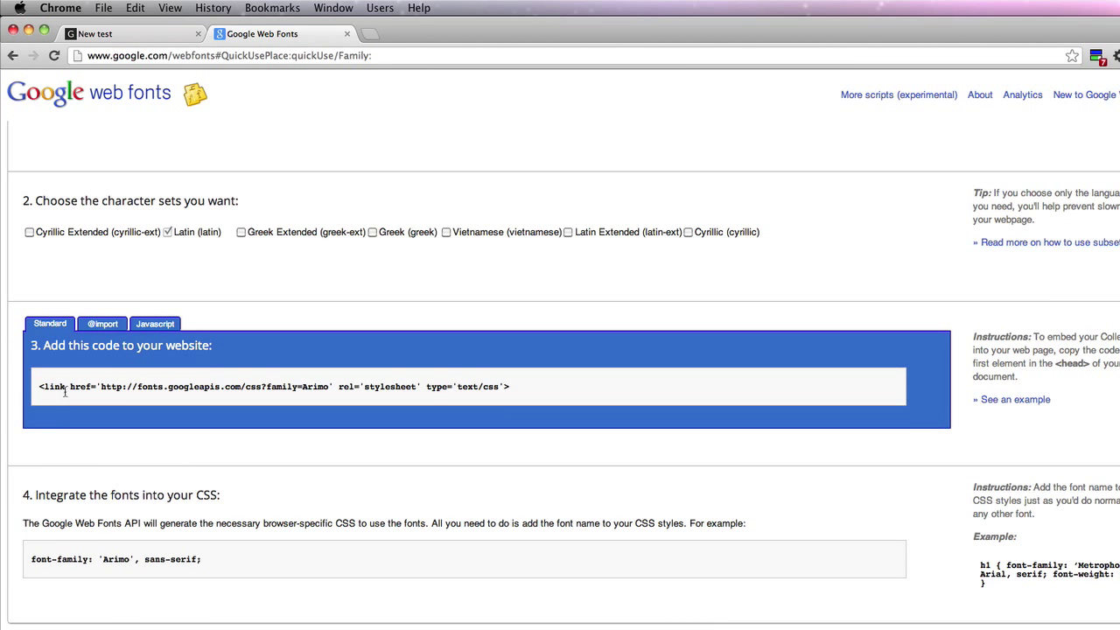
left_click(102, 324)
scroll(140, 367, "down", 1)
left_click(140, 353)
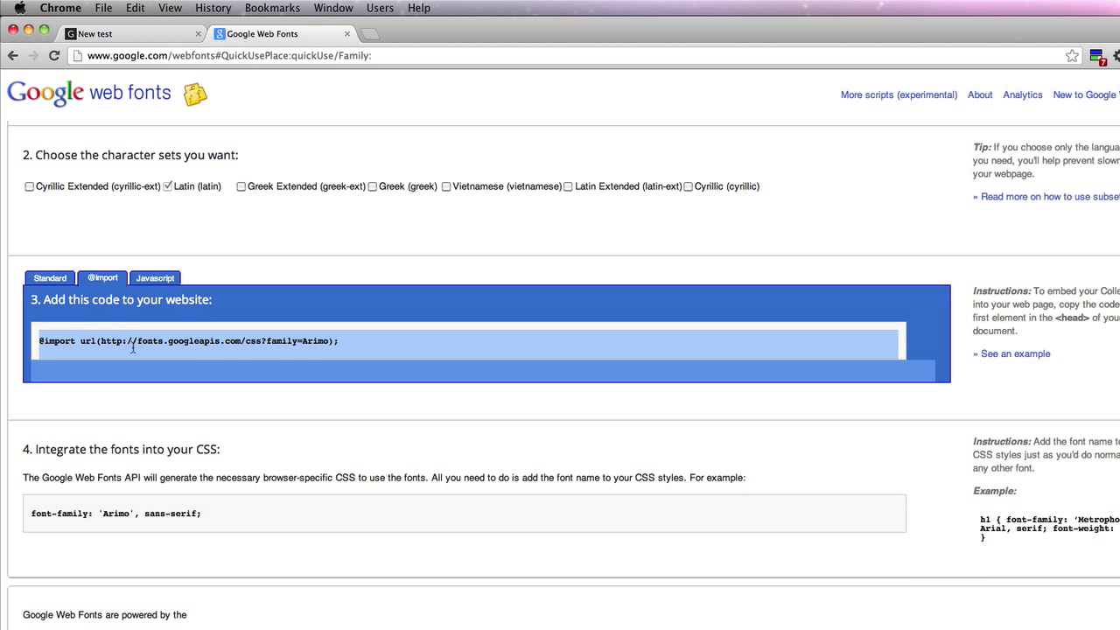
left_click(185, 512)
left_click_drag(238, 521, 95, 514)
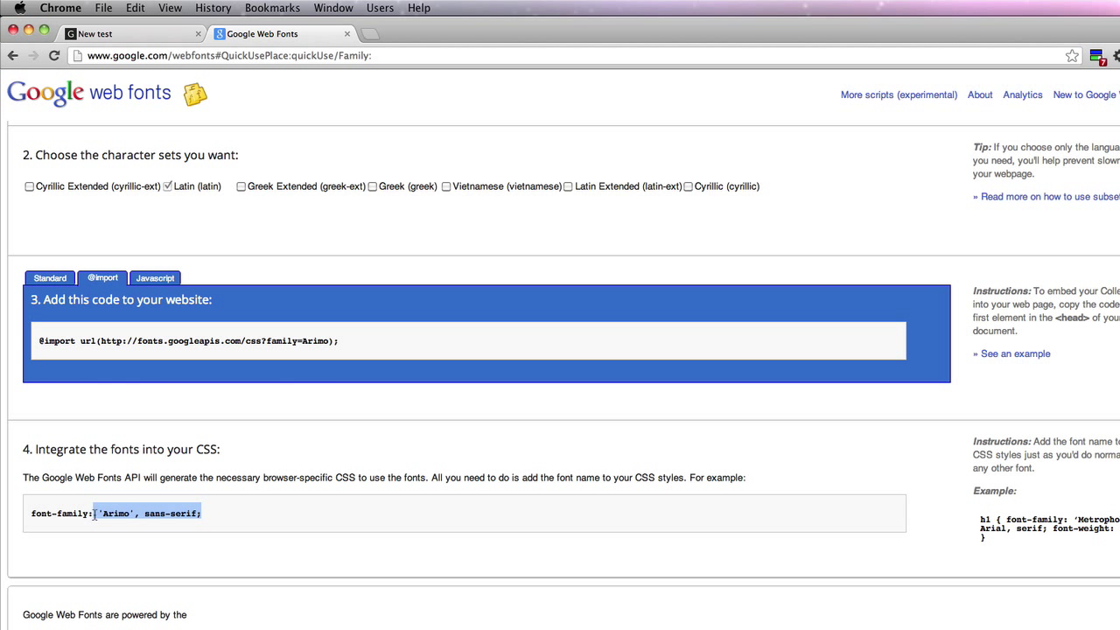
scroll(271, 542, "up", 5)
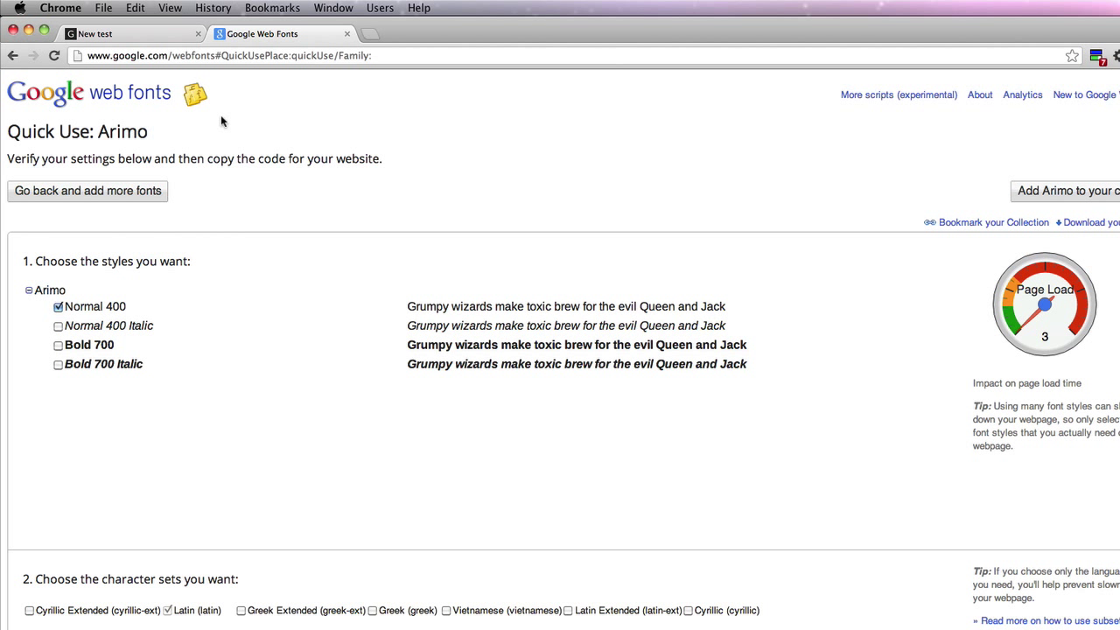
Search Google for 'arimo download font' in a new tab and open the Font Squirrel Arimo page.
left_click(370, 35)
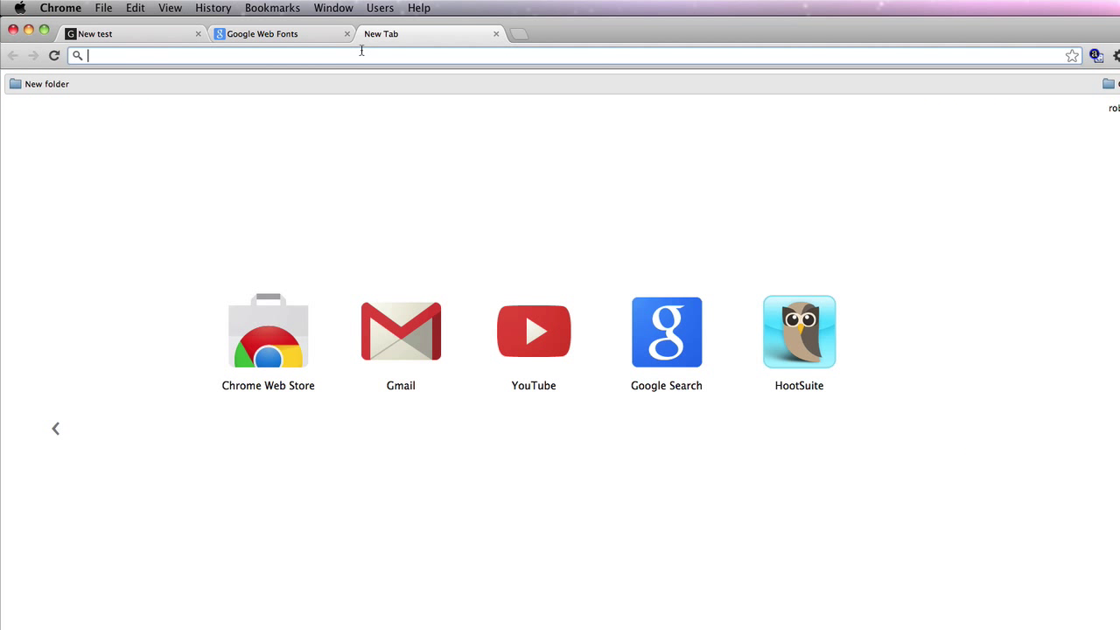
type("arimo down")
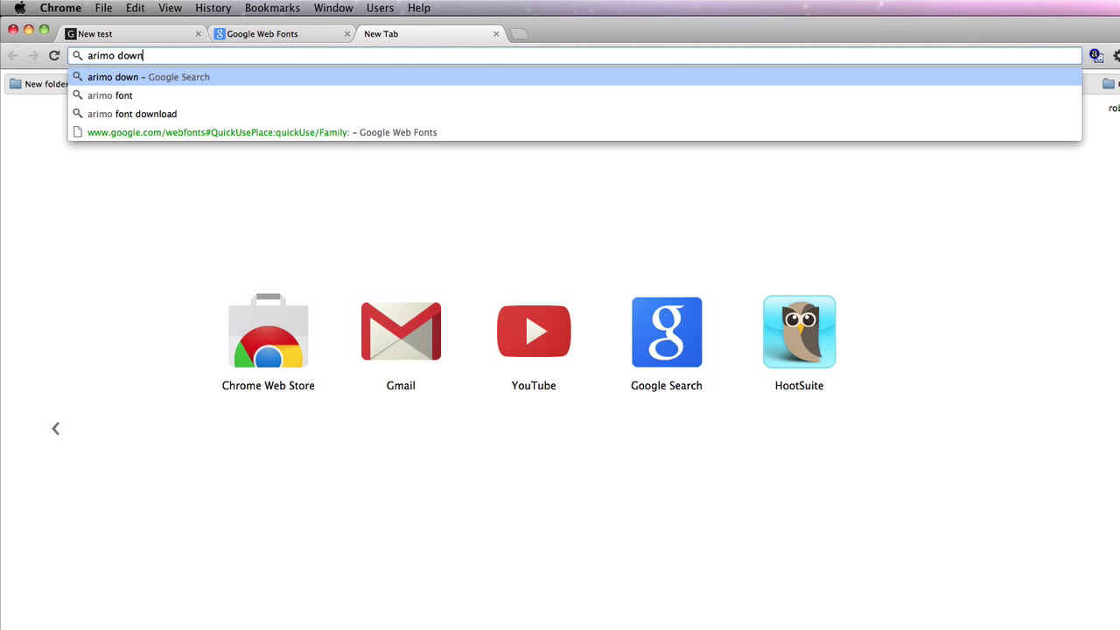
type("load font")
key("Return")
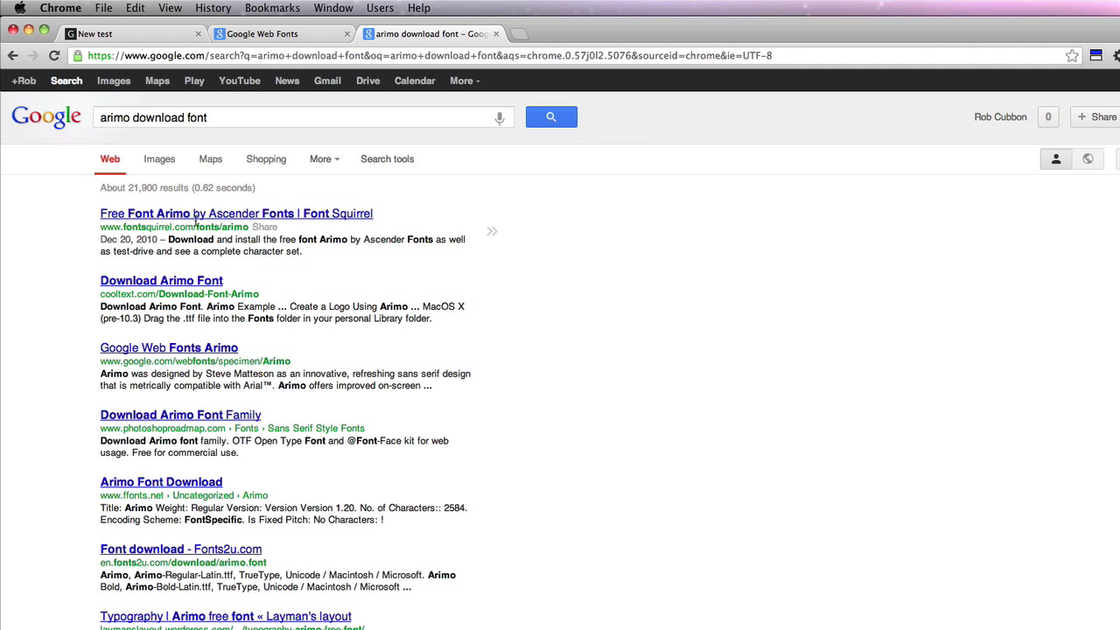
left_click(172, 214)
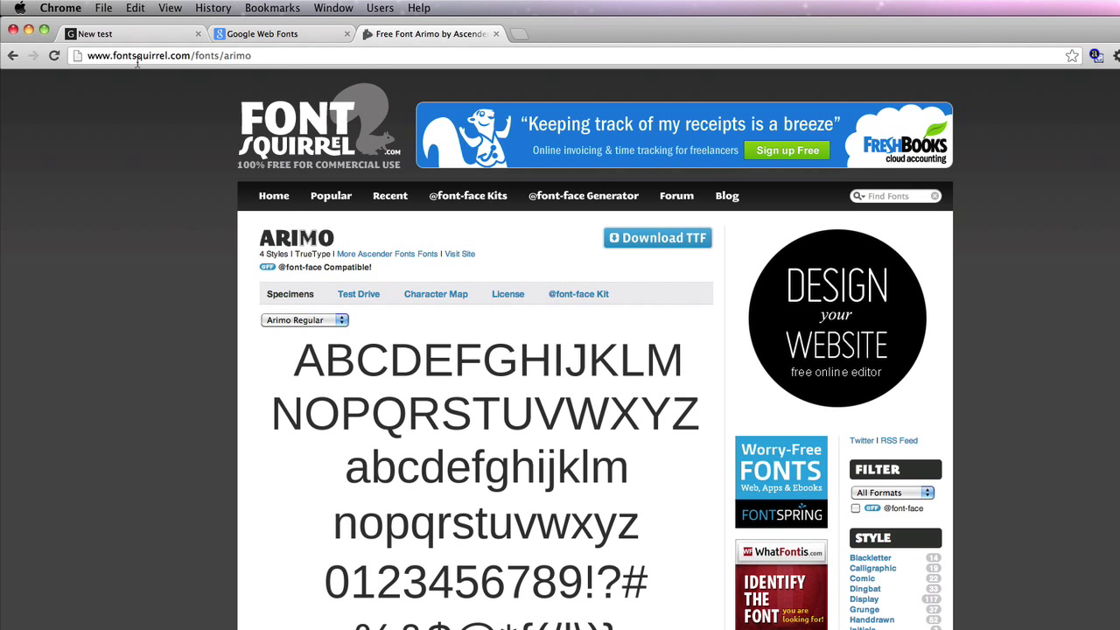
left_click(131, 35)
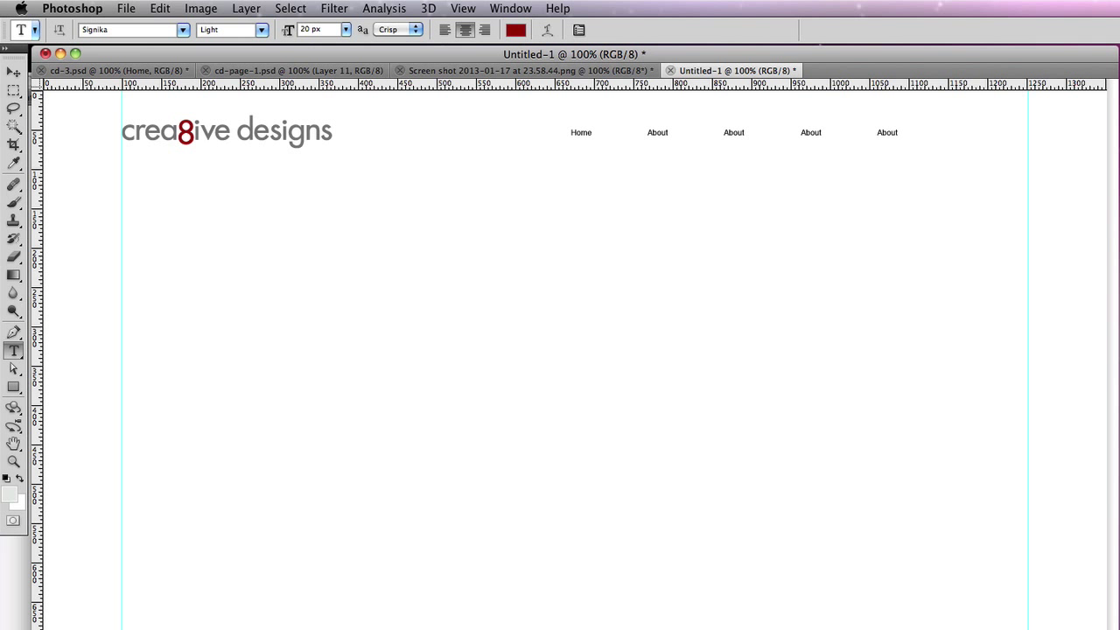
Set the navigation text to Signika Bold at 18 px.
left_click(669, 132)
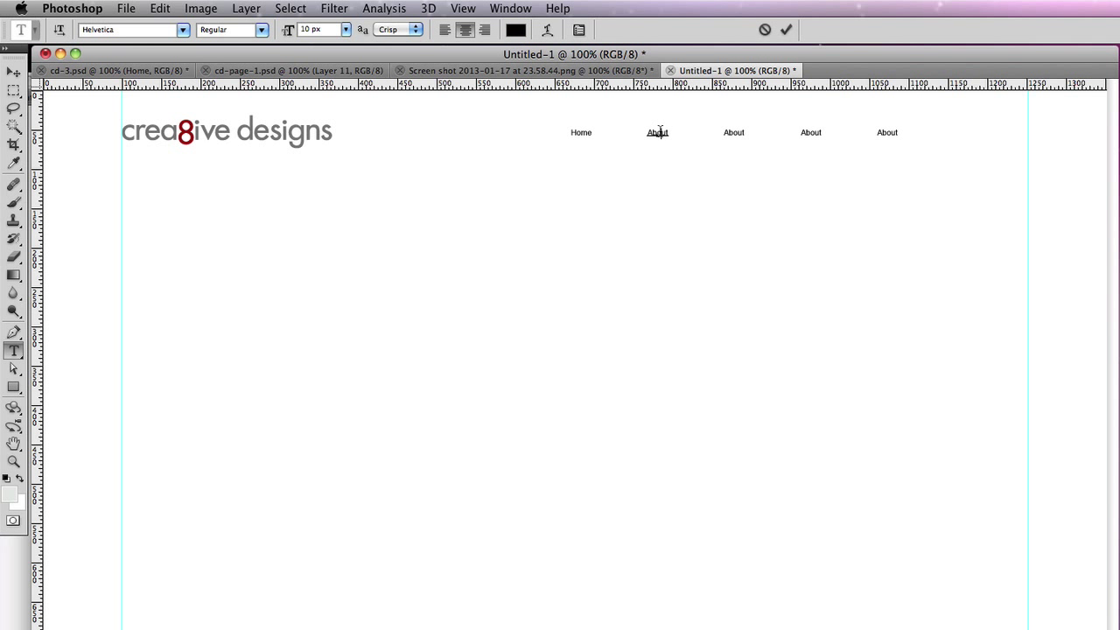
key("Escape")
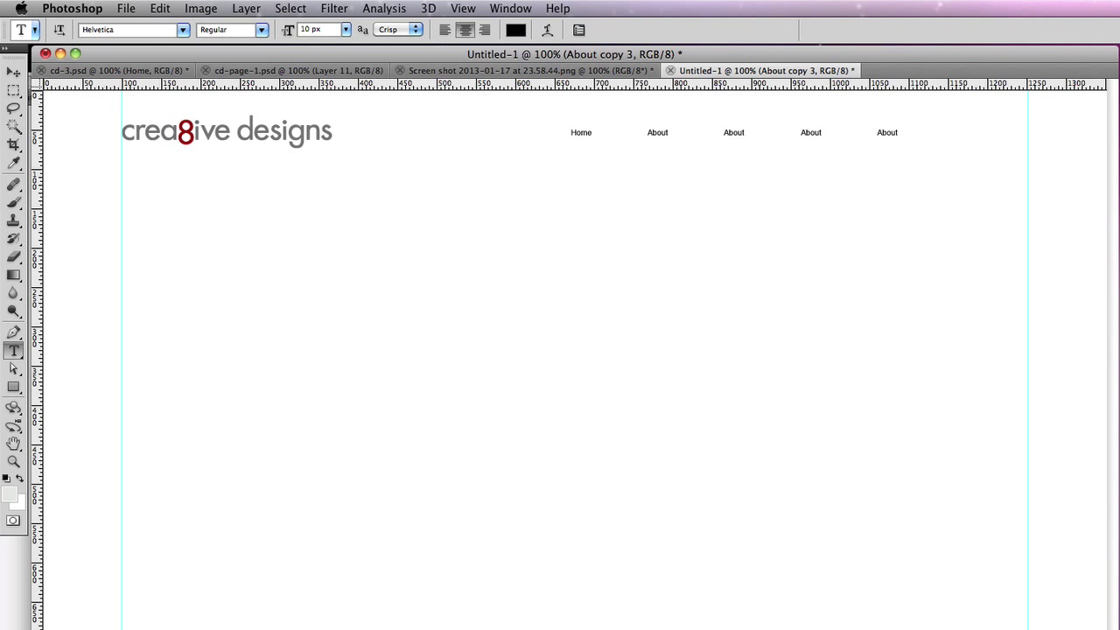
left_click(131, 30)
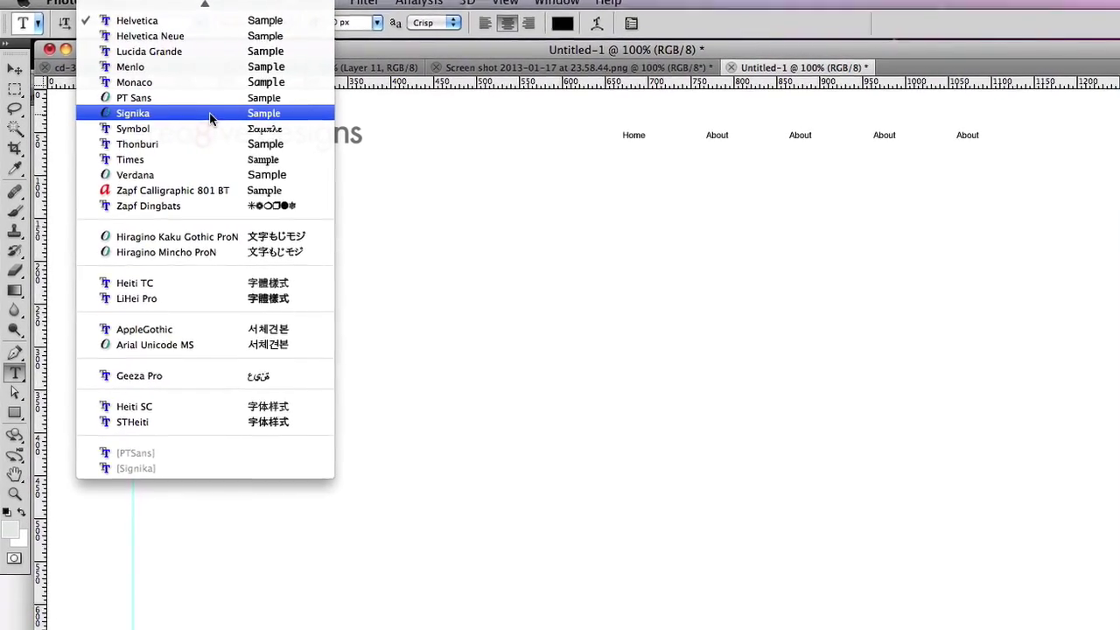
left_click(211, 115)
left_click(284, 29)
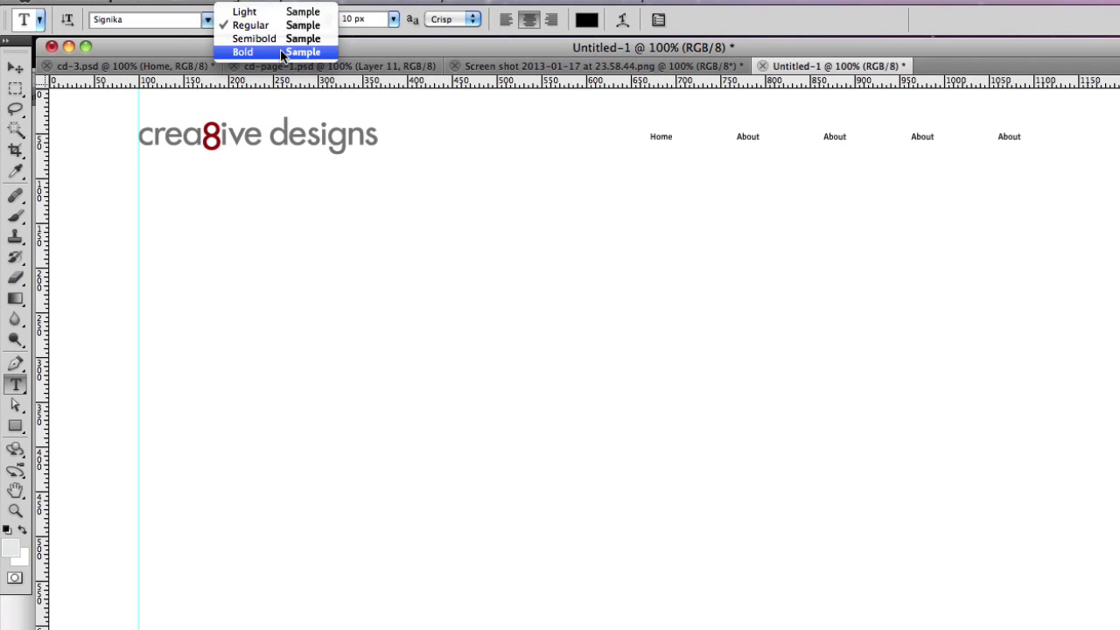
left_click(280, 51)
left_click(367, 18)
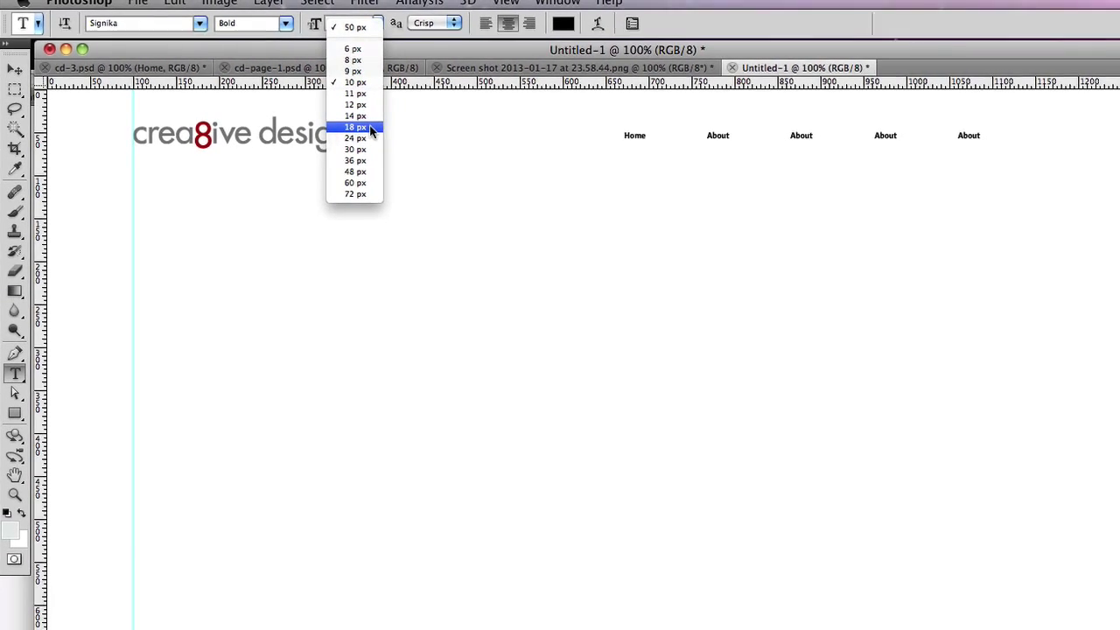
left_click(355, 127)
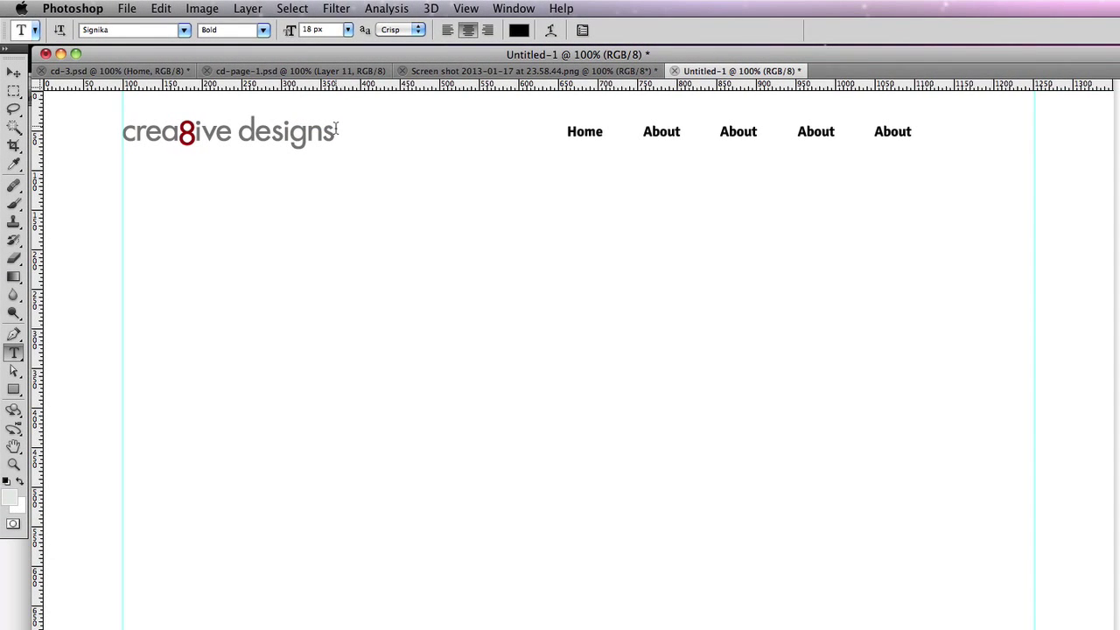
Shift the navigation links right to the guide and colour them red cd1919.
key("v")
left_click_drag(586, 133, 699, 133)
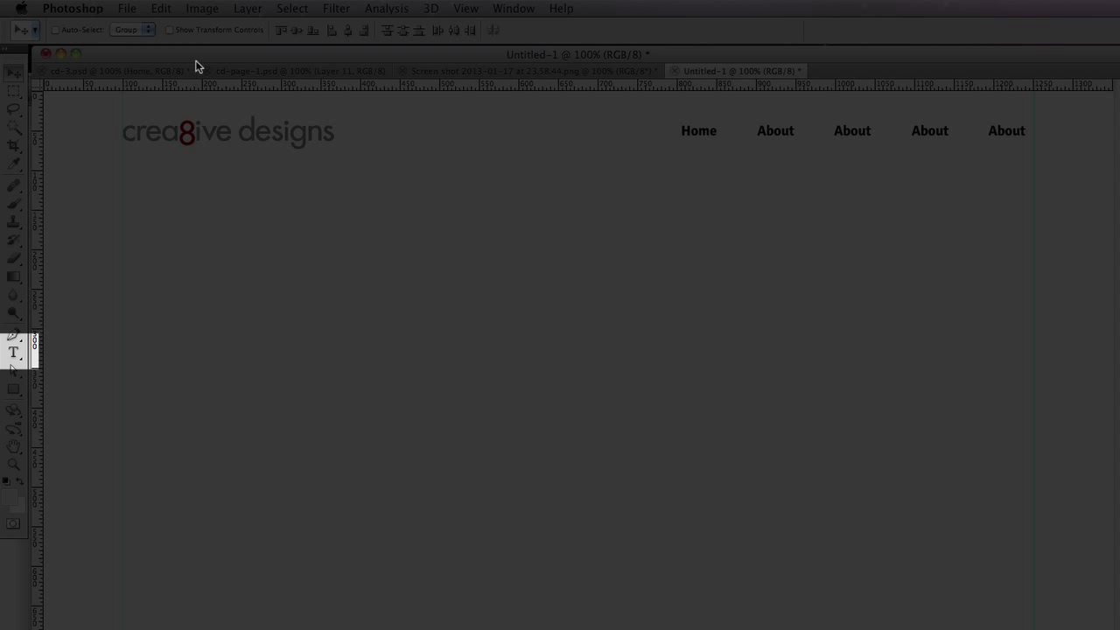
key("t")
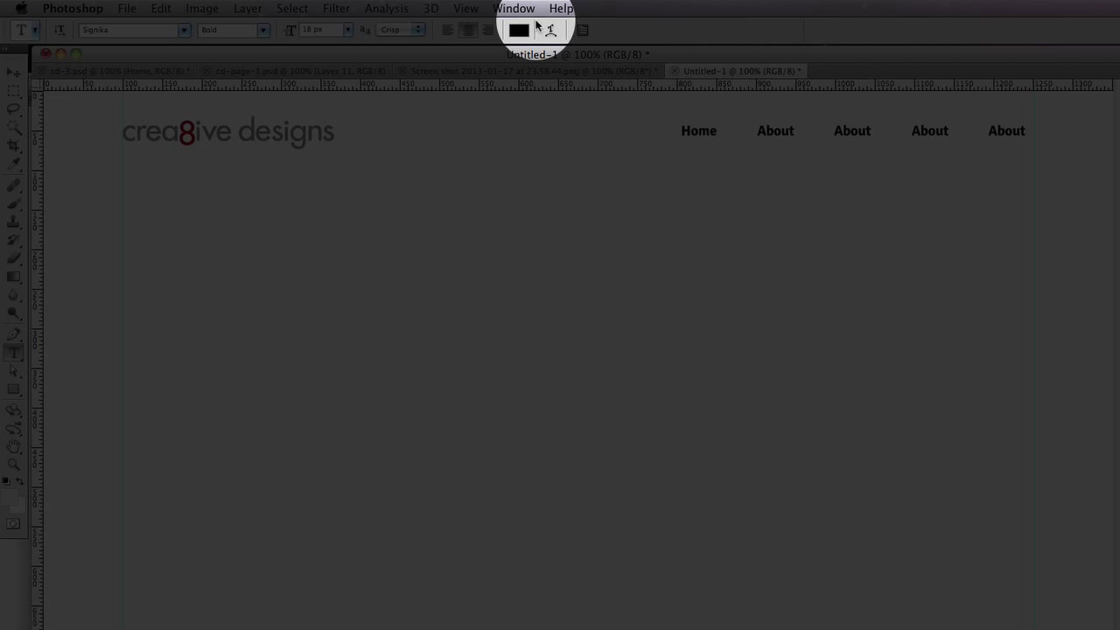
left_click(517, 30)
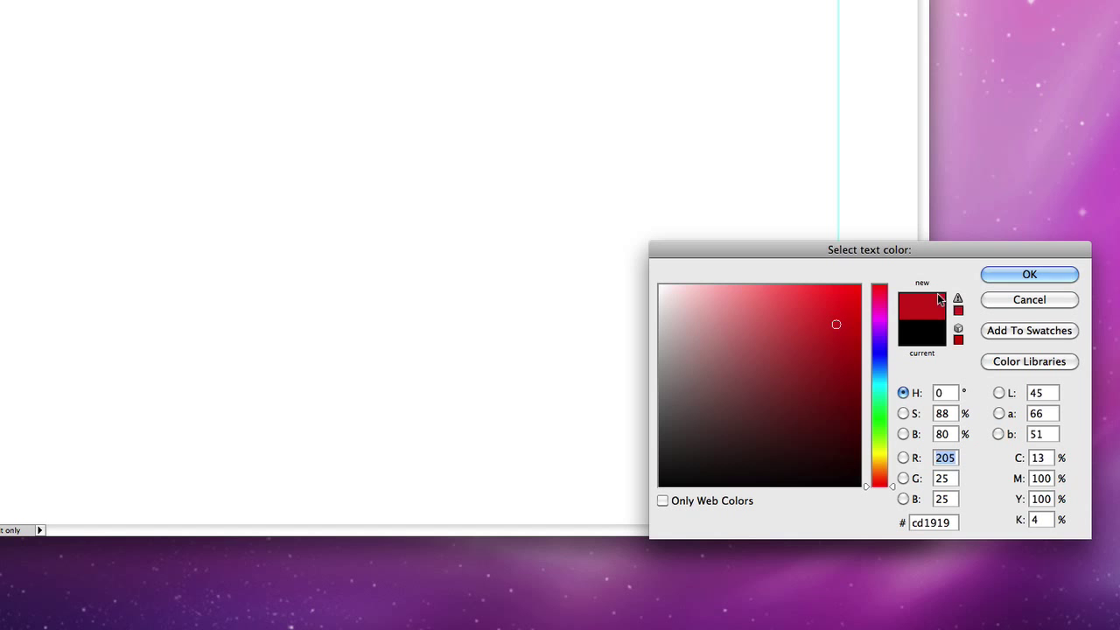
left_click(1072, 275)
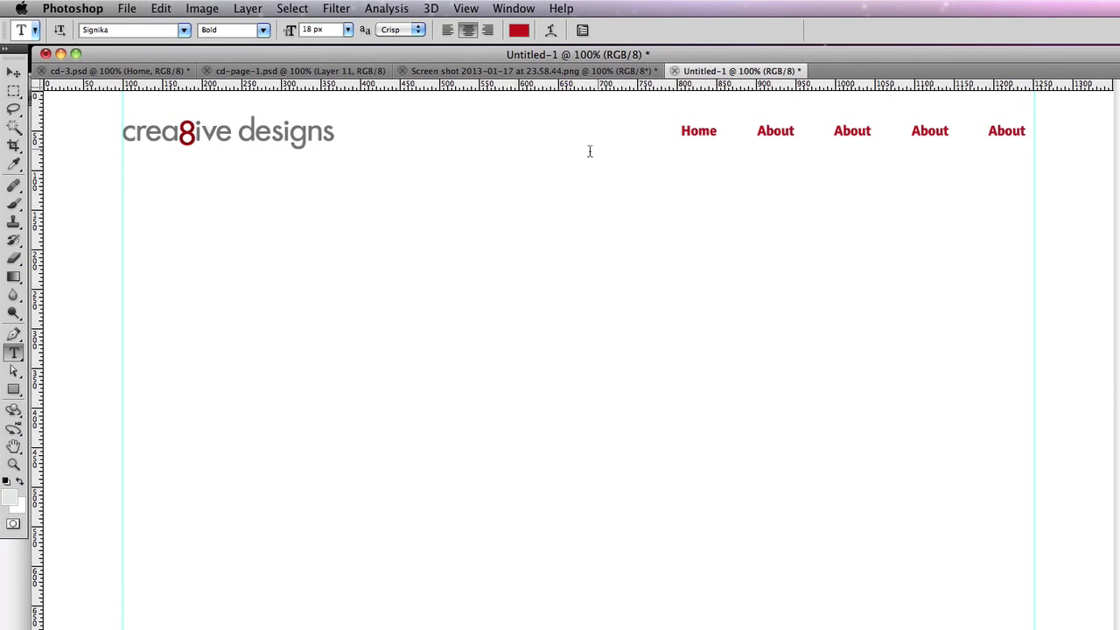
Copy the whole building screenshot into Untitled-1 and align it to the left guide under the header.
left_click(108, 74)
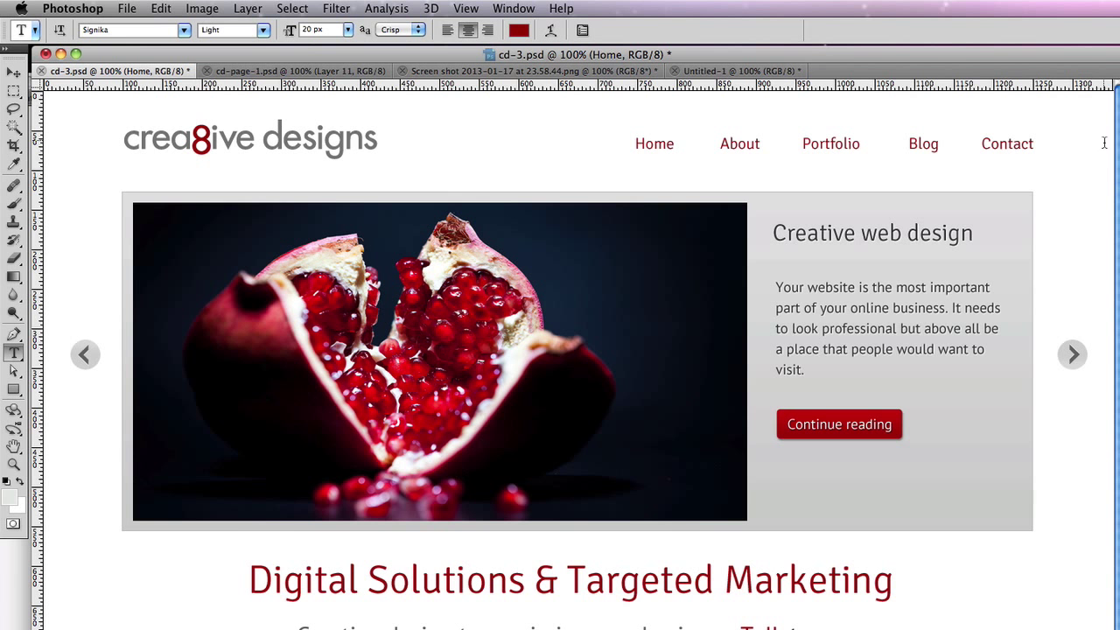
left_click(555, 75)
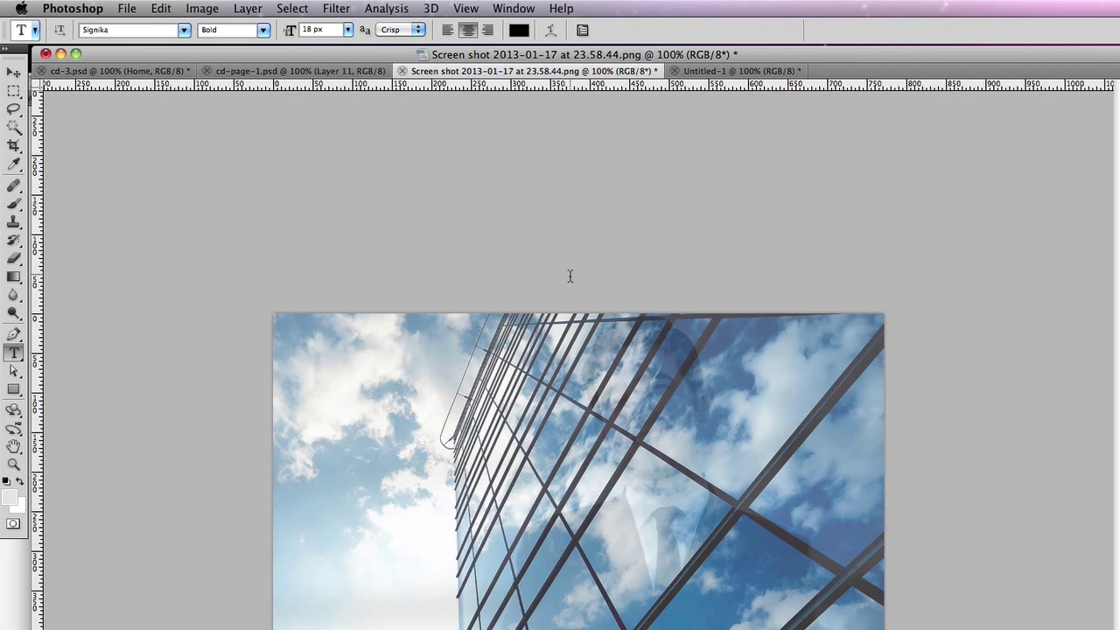
key("super+a")
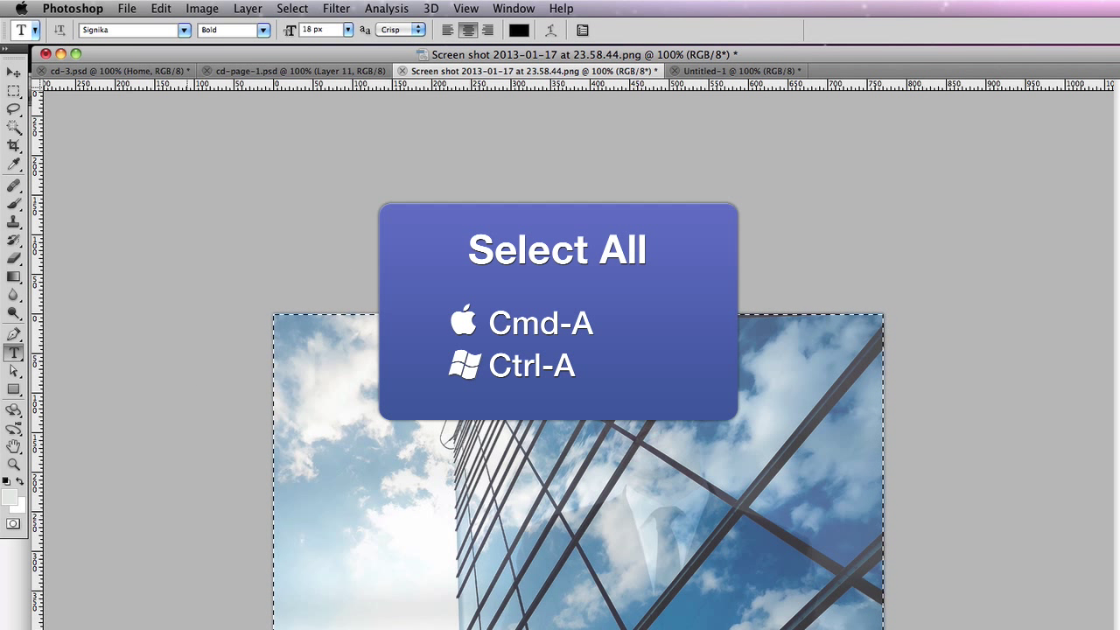
key("super+c")
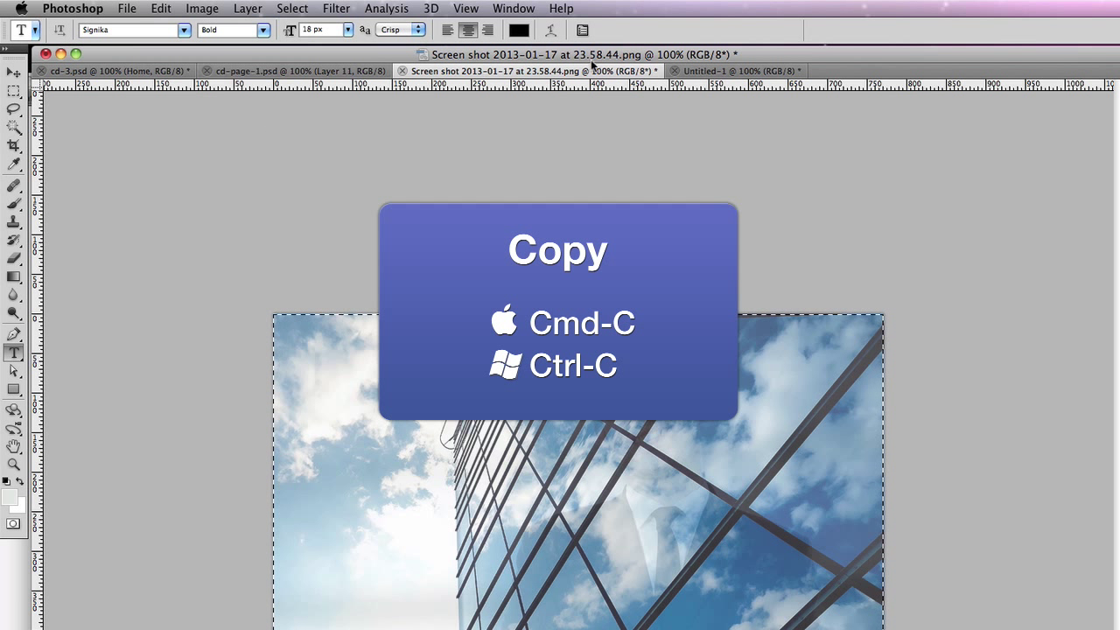
left_click(739, 70)
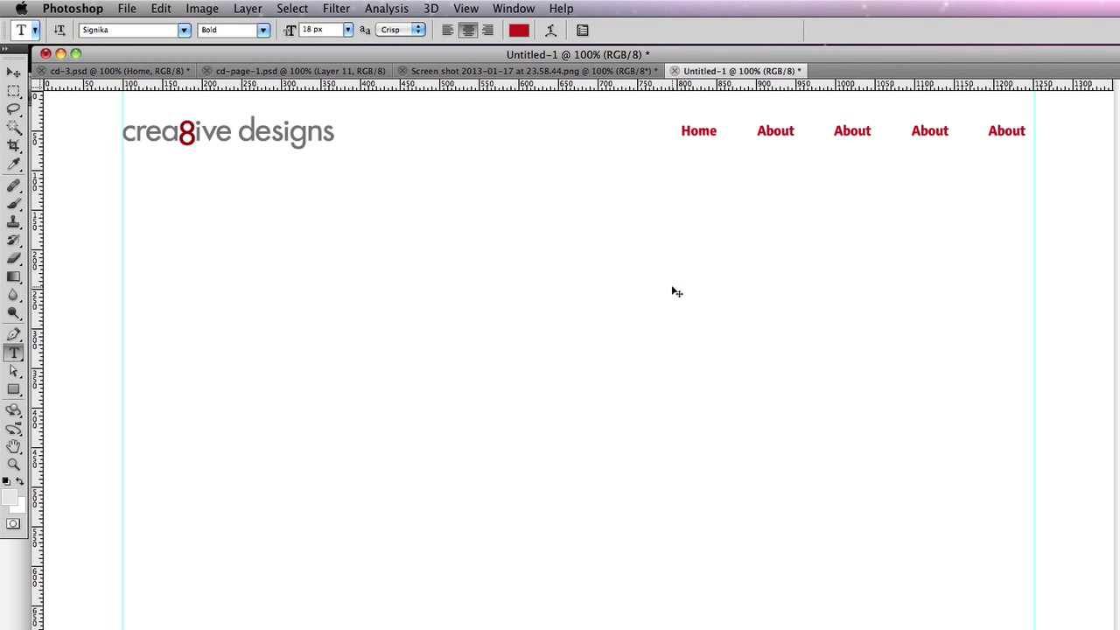
key("super+v")
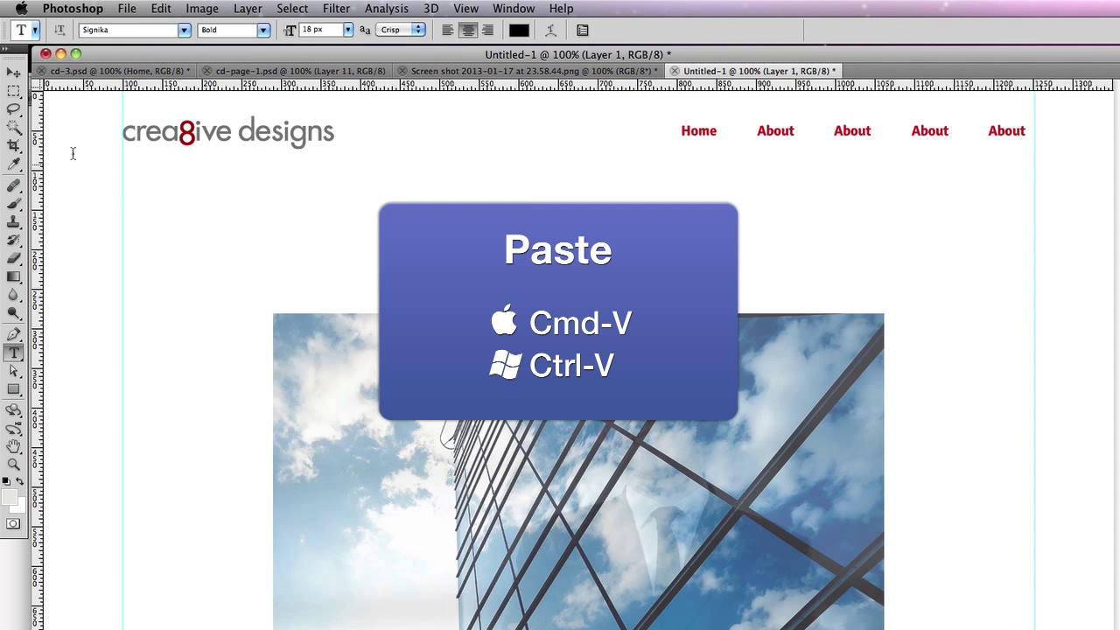
key("v")
left_click_drag(544, 427, 395, 318)
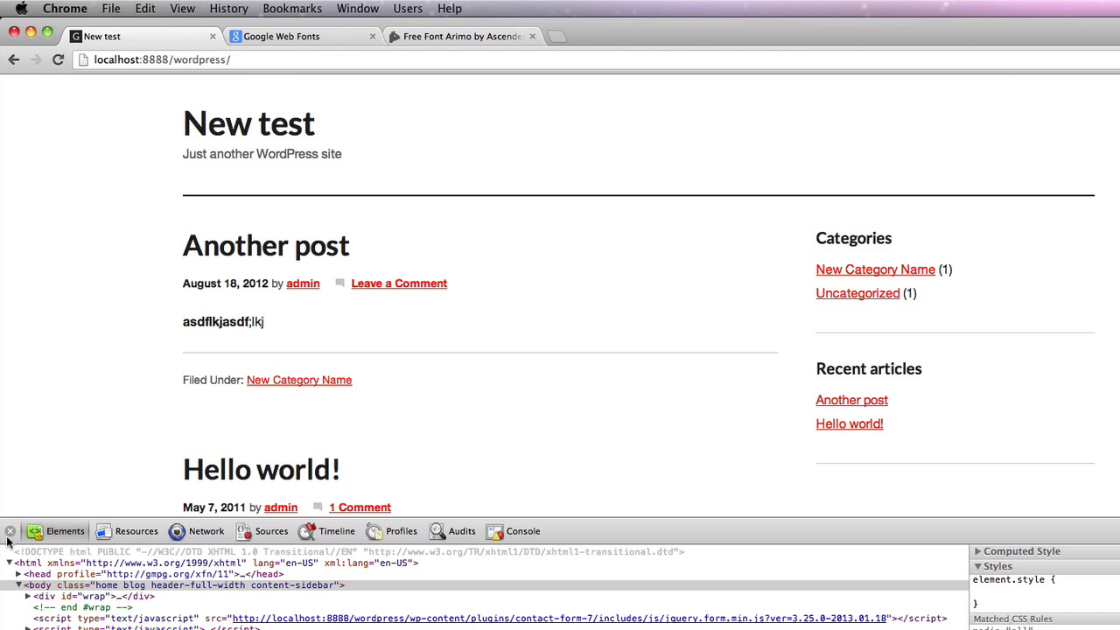
Close the developer tools and capture a screenshot of the WordPress page.
left_click(12, 532)
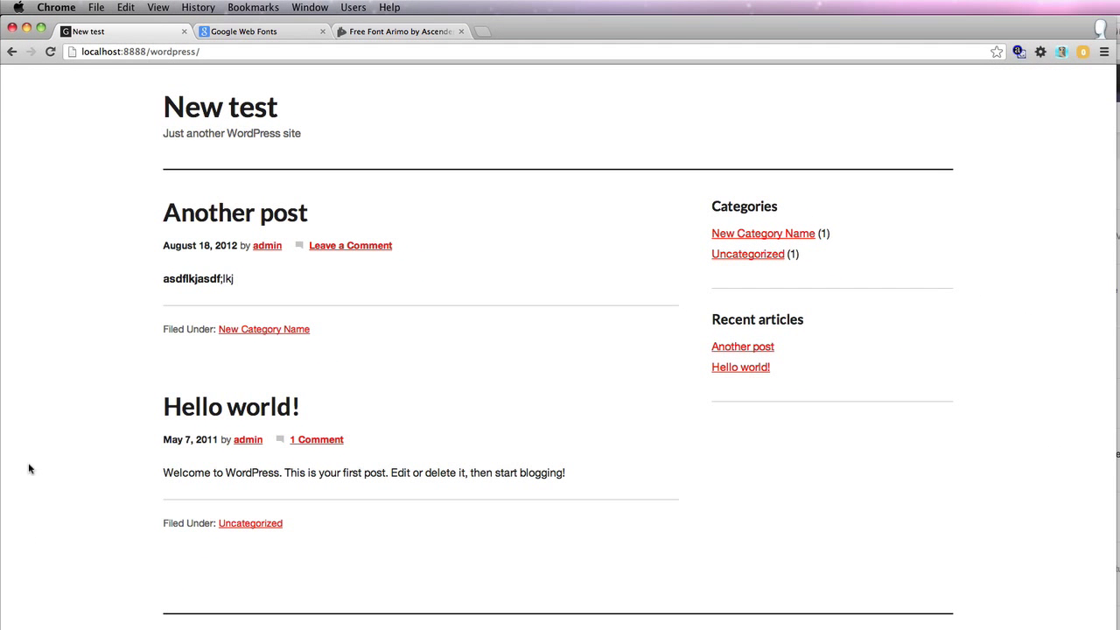
left_click_drag(103, 65, 1040, 629)
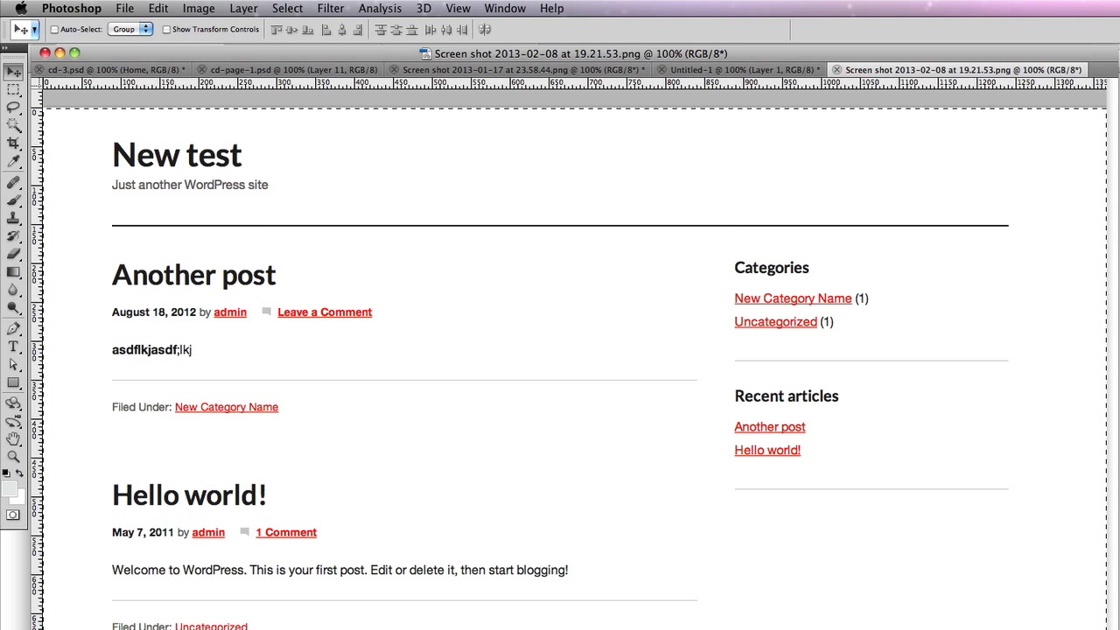
Bring the WordPress screenshot into Untitled-1 and nudge it into alignment.
left_click_drag(970, 210, 743, 297)
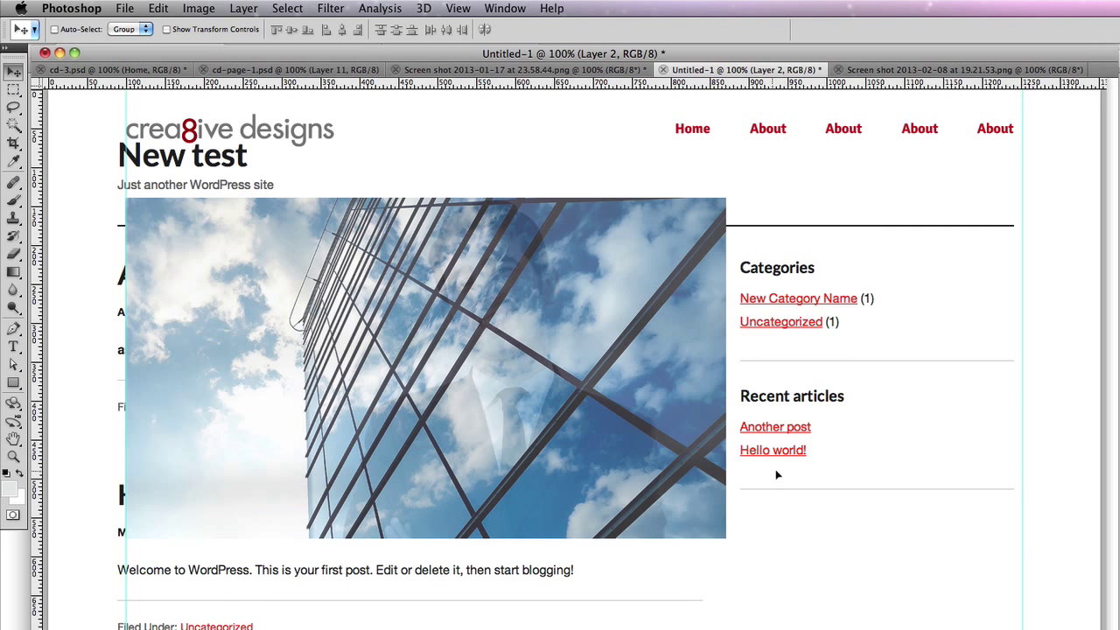
key("shift+Right")
key("shift+Left")
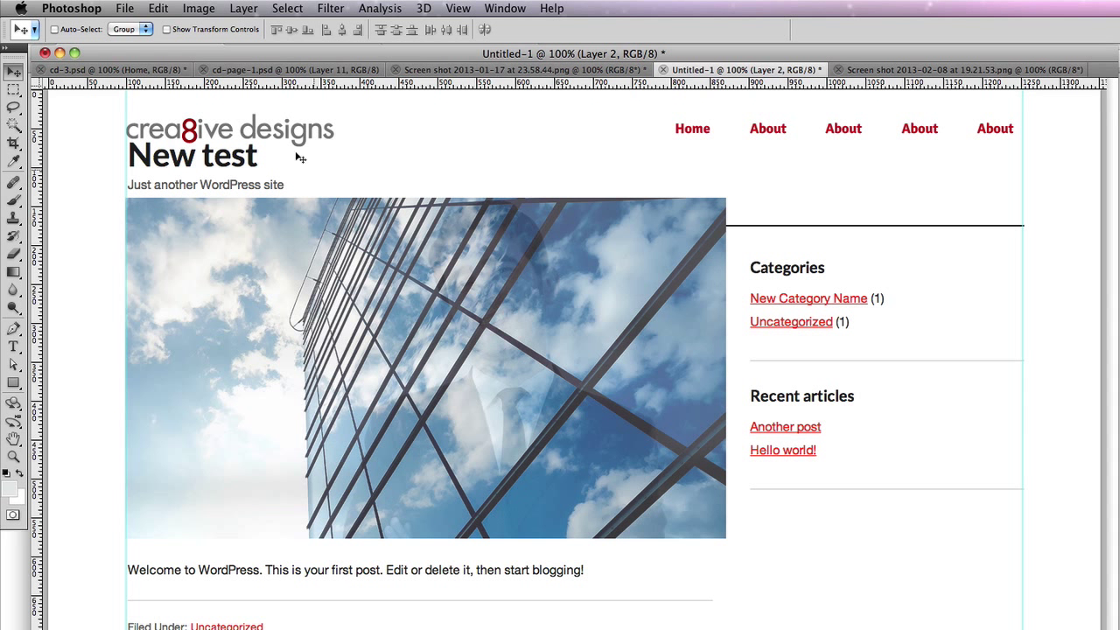
Add two vertical guides marking the sidebar edges.
left_click_drag(38, 202, 616, 354)
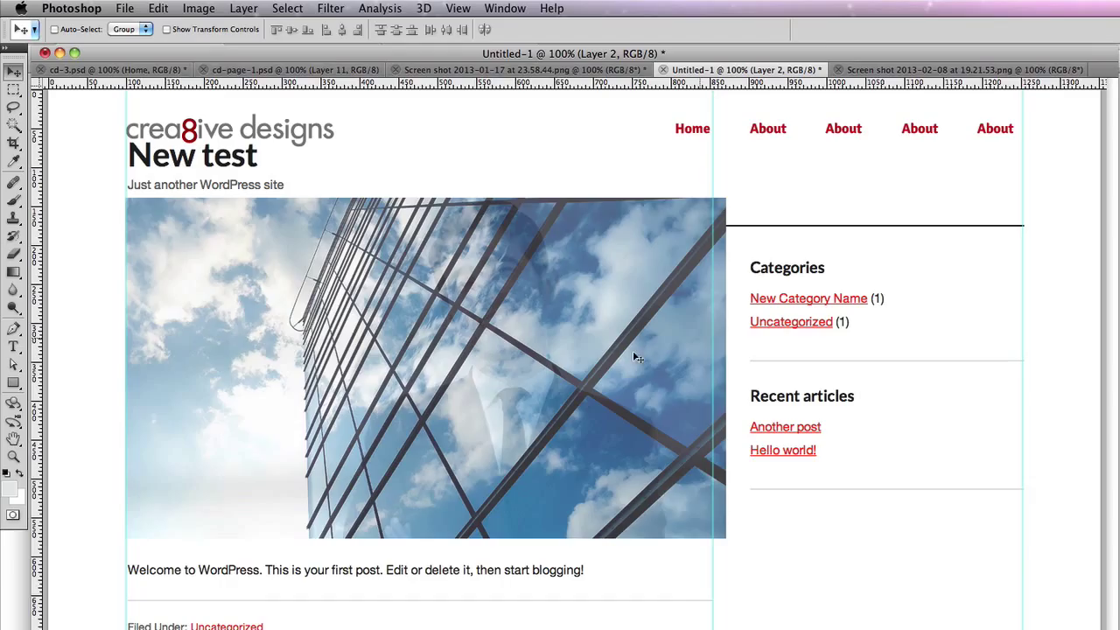
left_click_drag(35, 480, 745, 448)
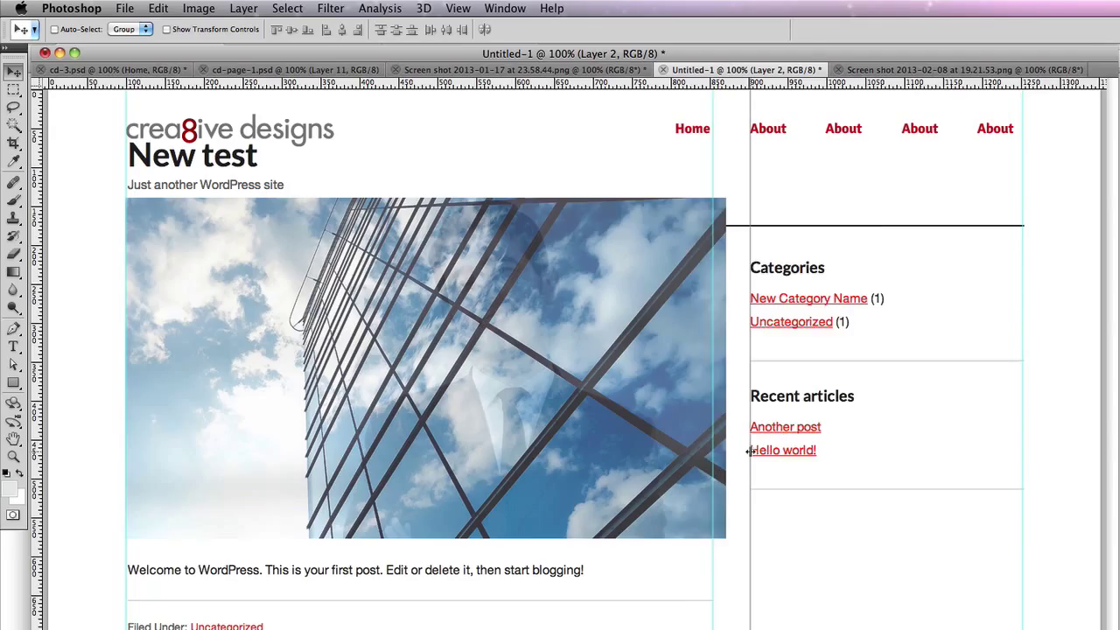
key("F7")
Rename Layer 2 to 'screenshot' and hide it.
double_click(790, 468)
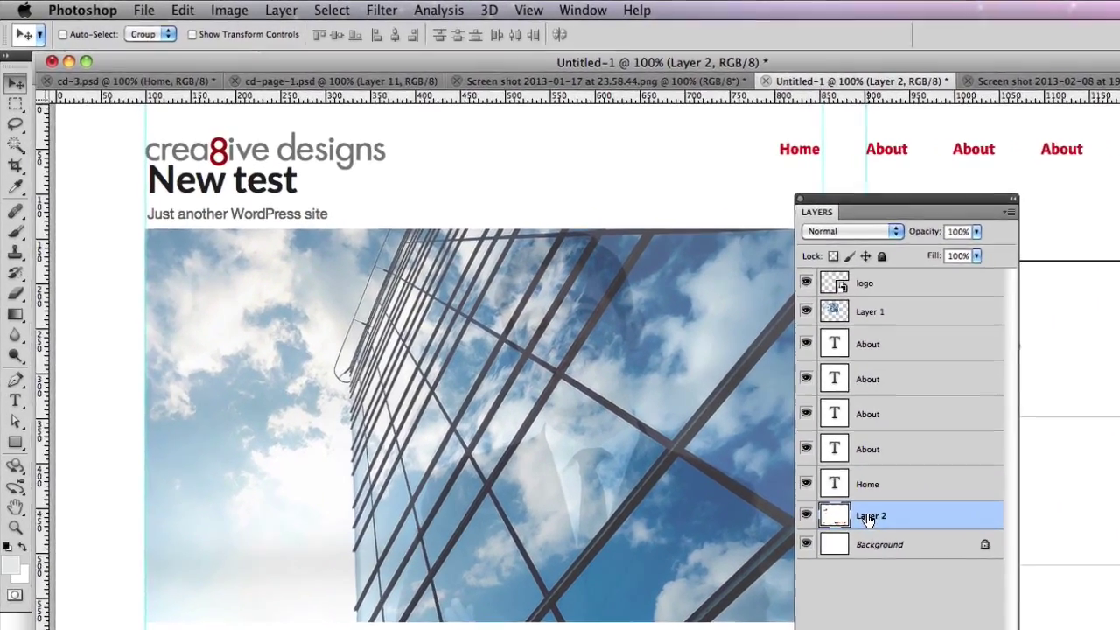
type("scree")
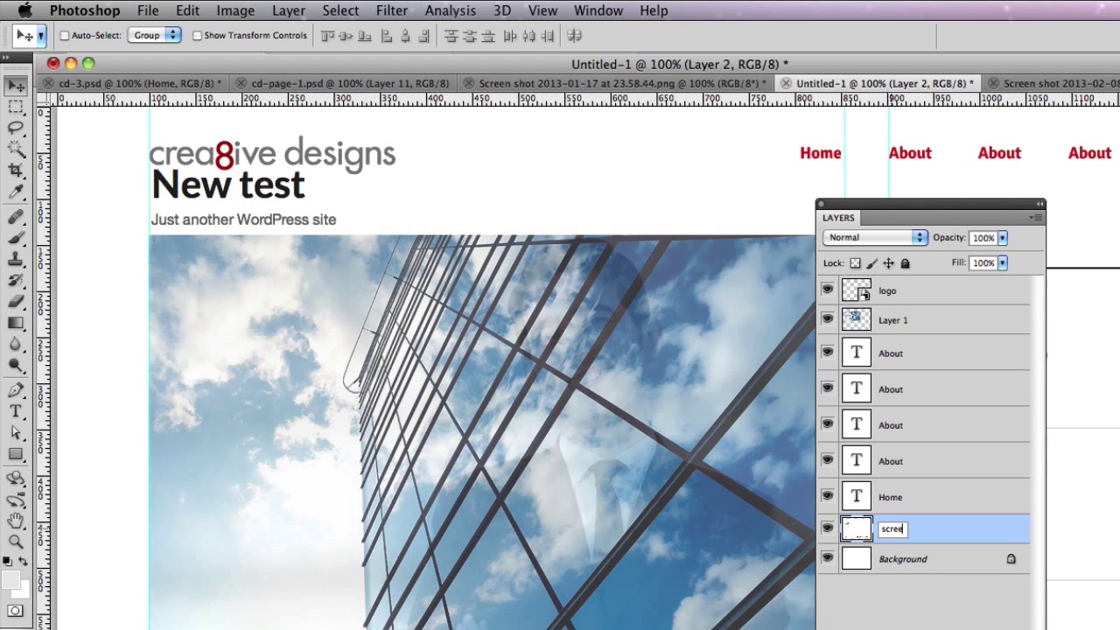
type("nshot")
left_click(828, 531)
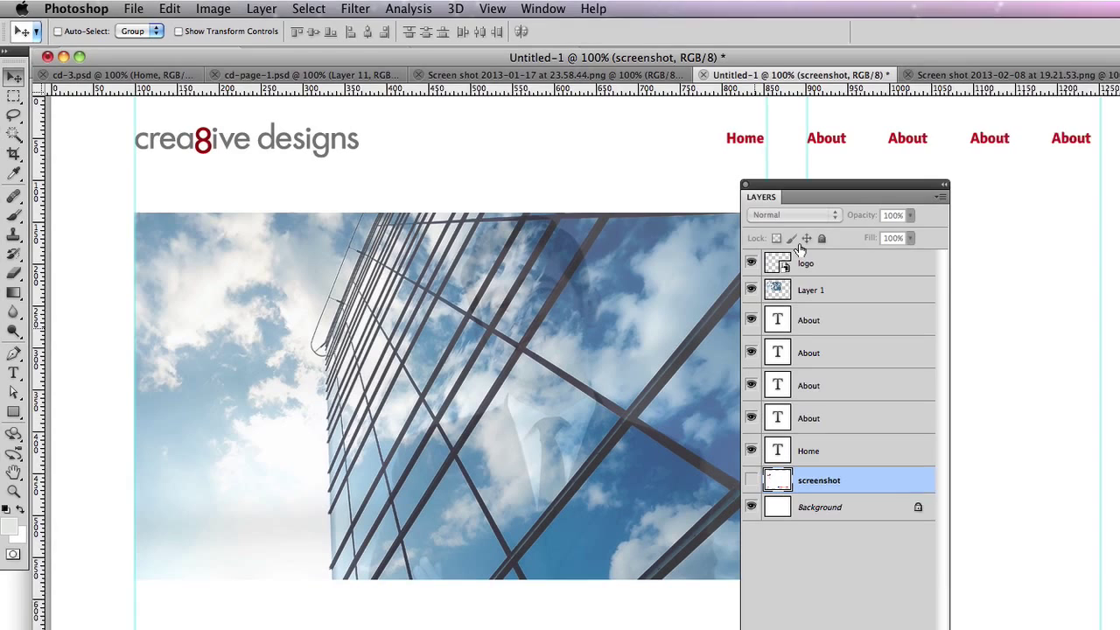
key("F7")
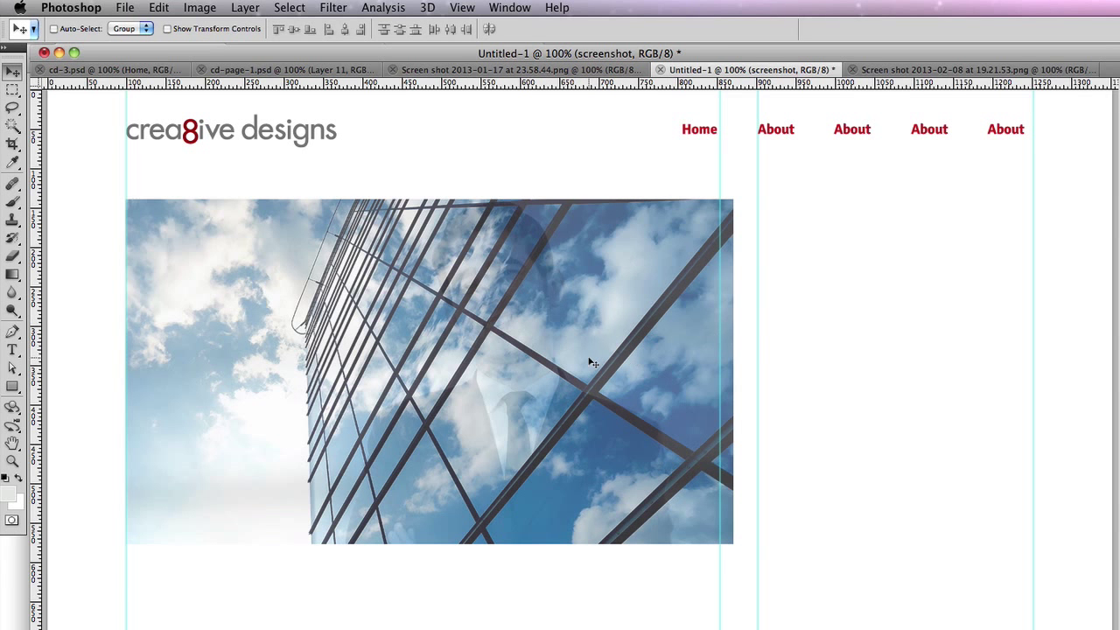
Scale the hero image down to about 97% so it meets the sidebar guide.
key("super+t")
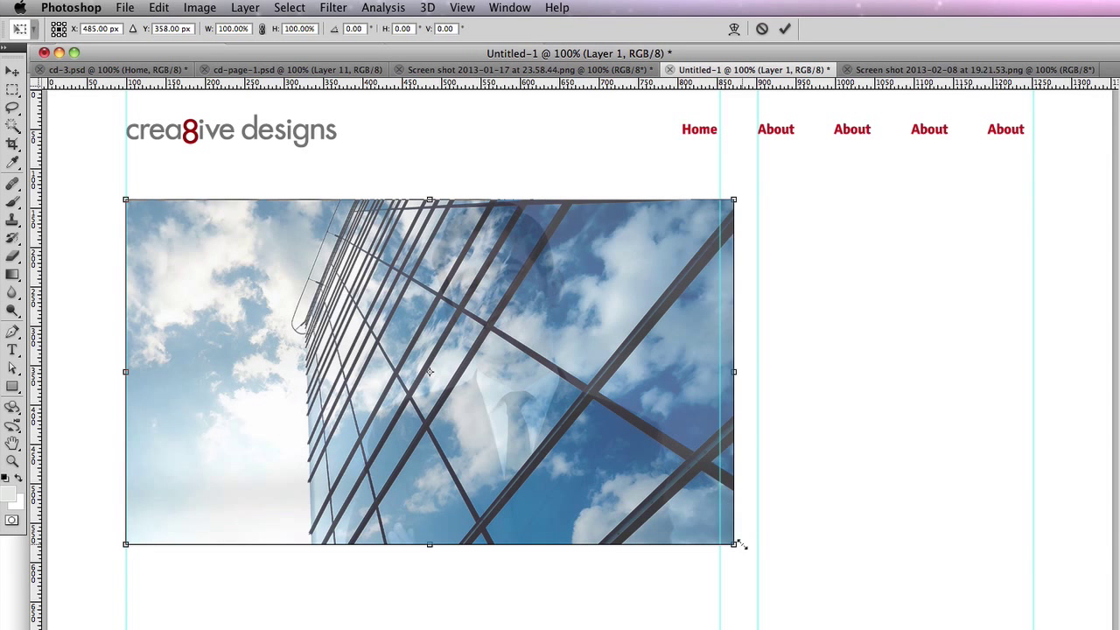
left_click_drag(733, 543, 714, 532)
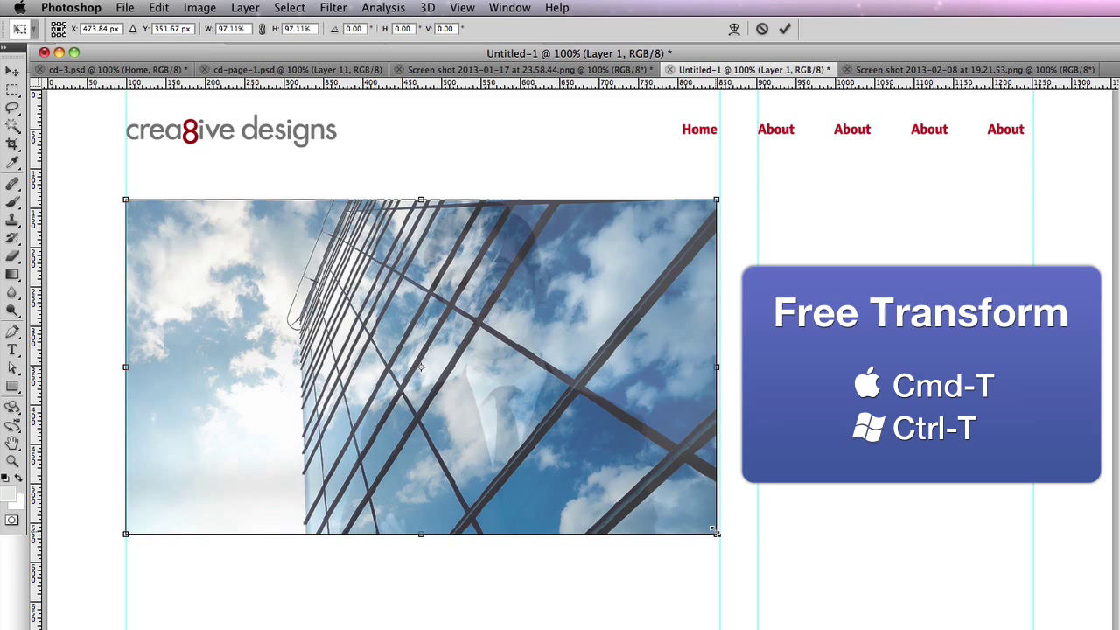
key("Return")
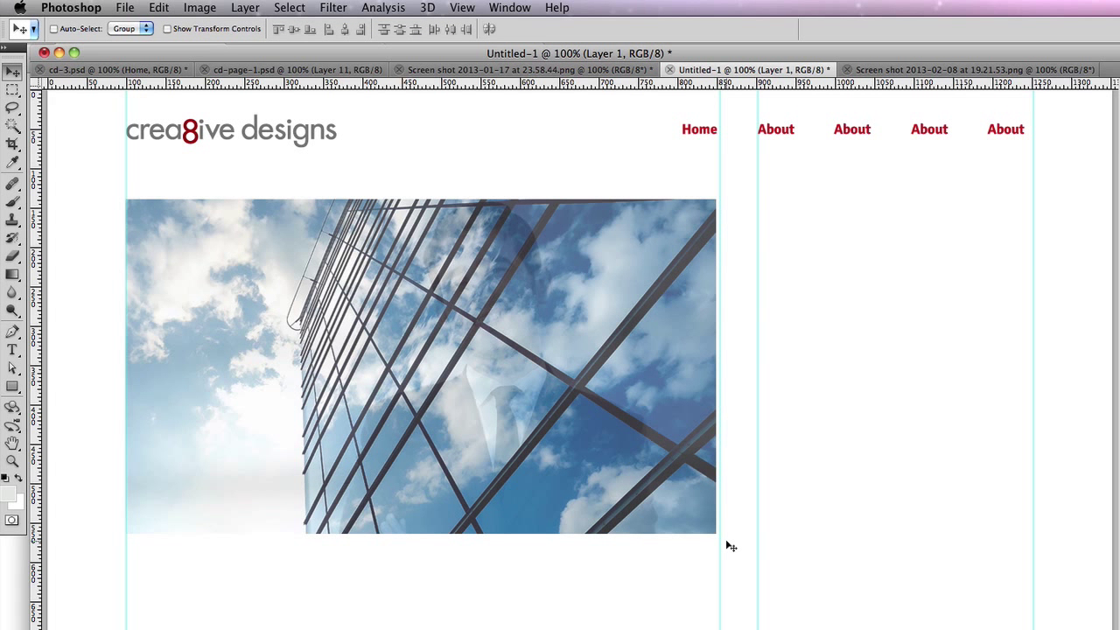
left_click(12, 386)
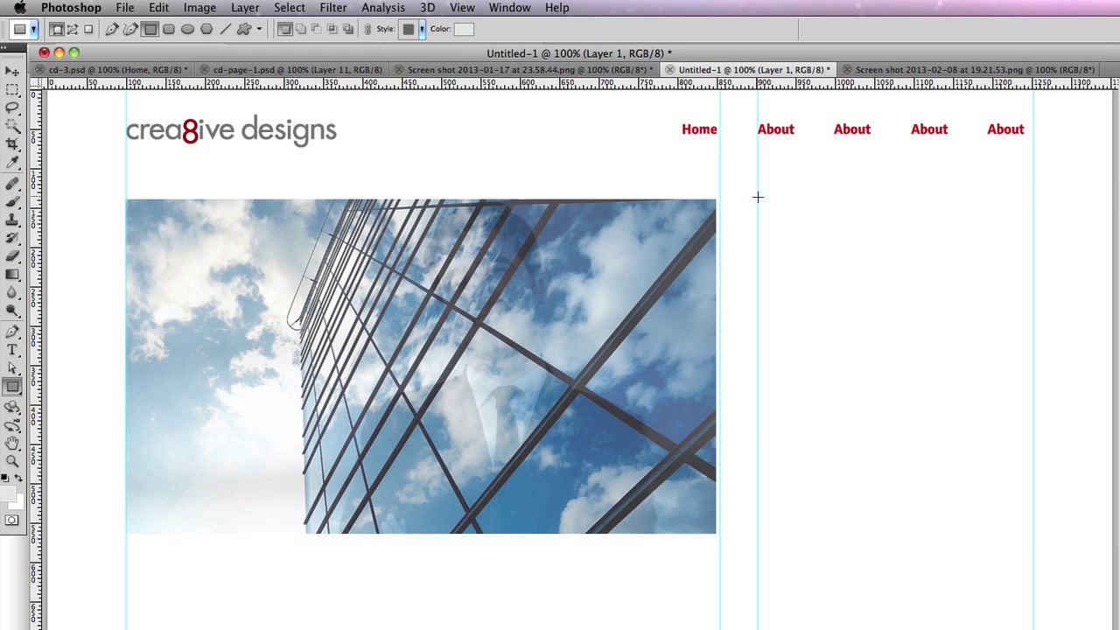
Draw the sidebar rectangle beside the hero image and fill it with grey aea8a8.
left_click_drag(757, 197, 1032, 548)
key("F7")
left_click_drag(613, 302, 474, 226)
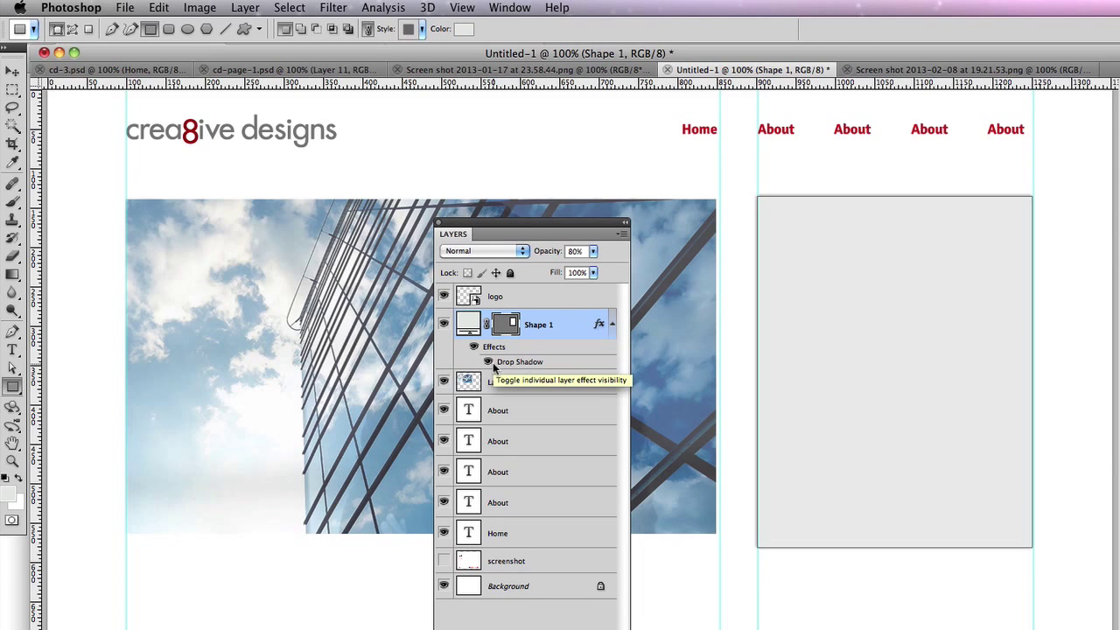
left_click(488, 361)
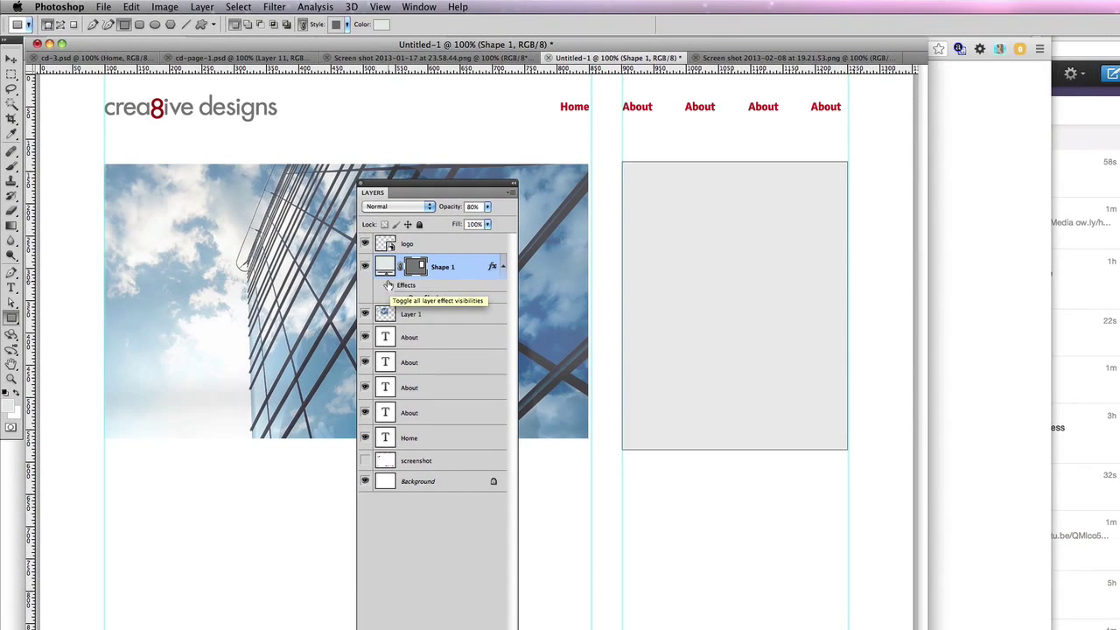
double_click(434, 301)
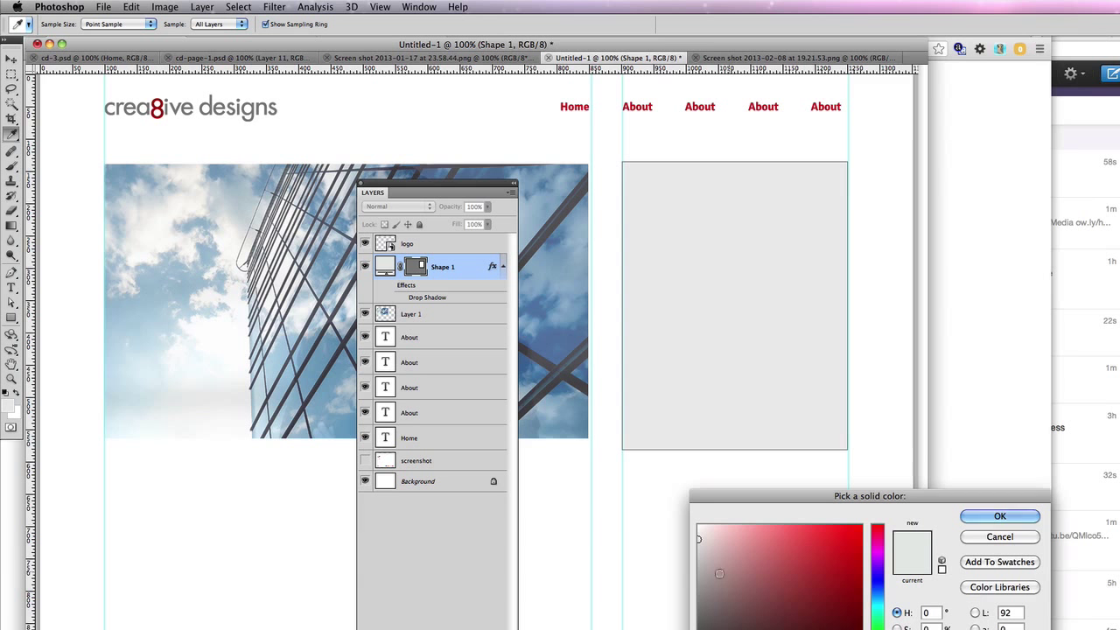
left_click(704, 578)
left_click_drag(778, 496, 626, 346)
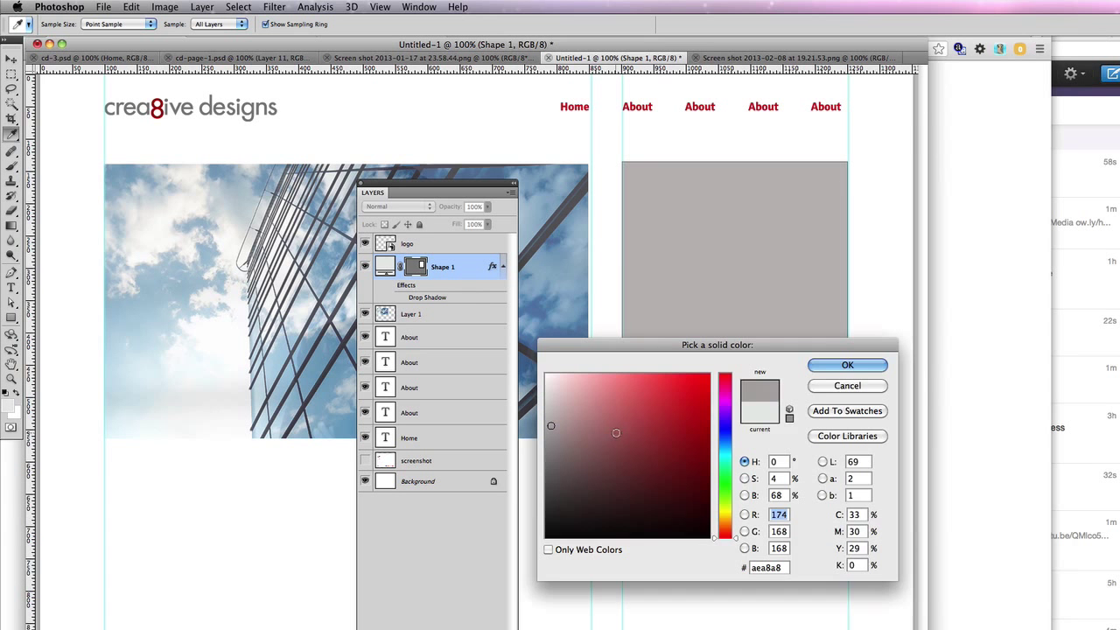
left_click(847, 365)
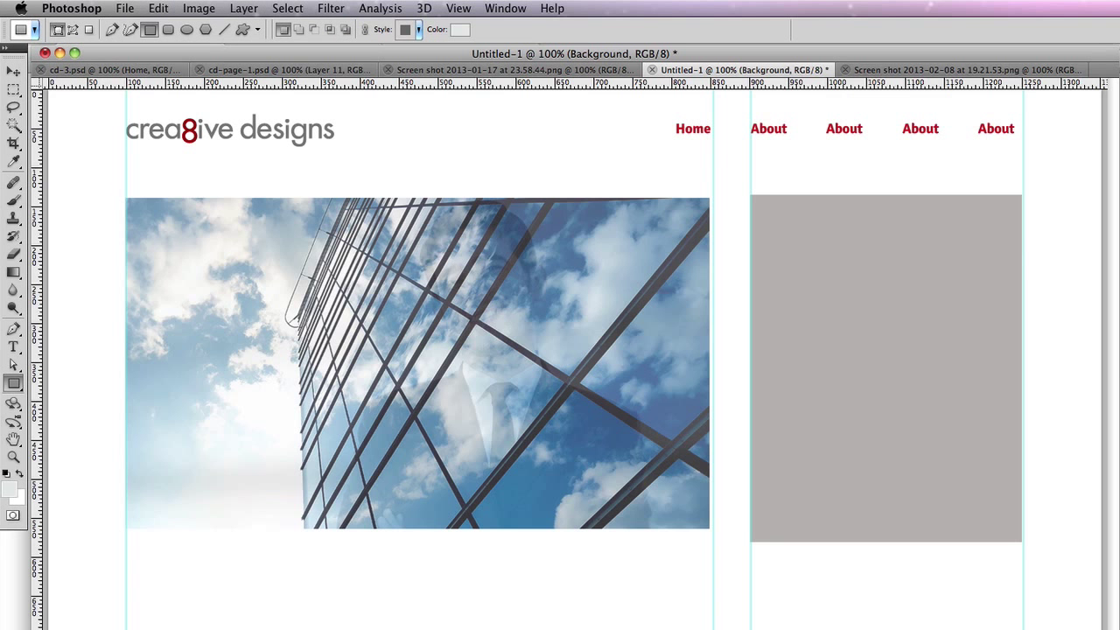
left_click_drag(971, 254, 469, 255)
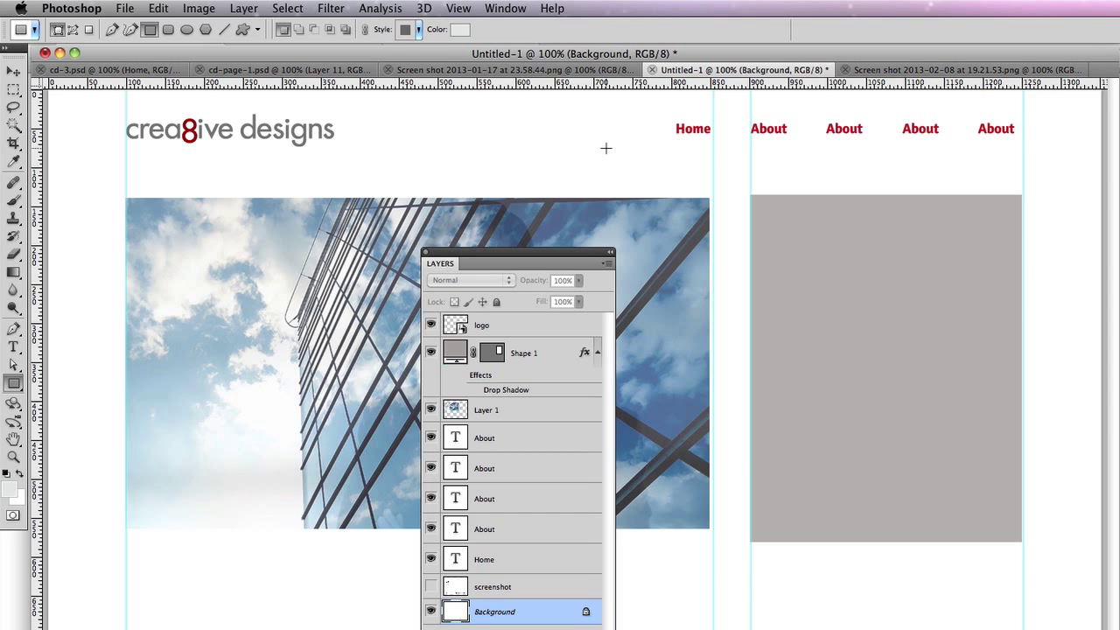
Duplicate the Home text into the sidebar box as Home copy.
left_click(14, 71)
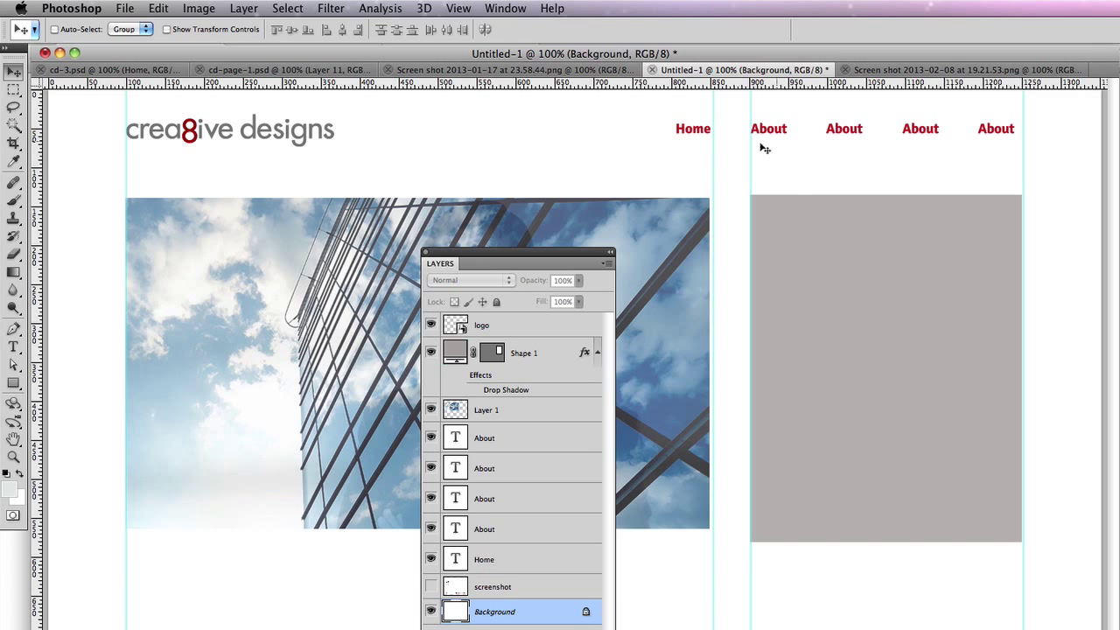
left_click(709, 148)
left_click_drag(689, 130, 775, 216)
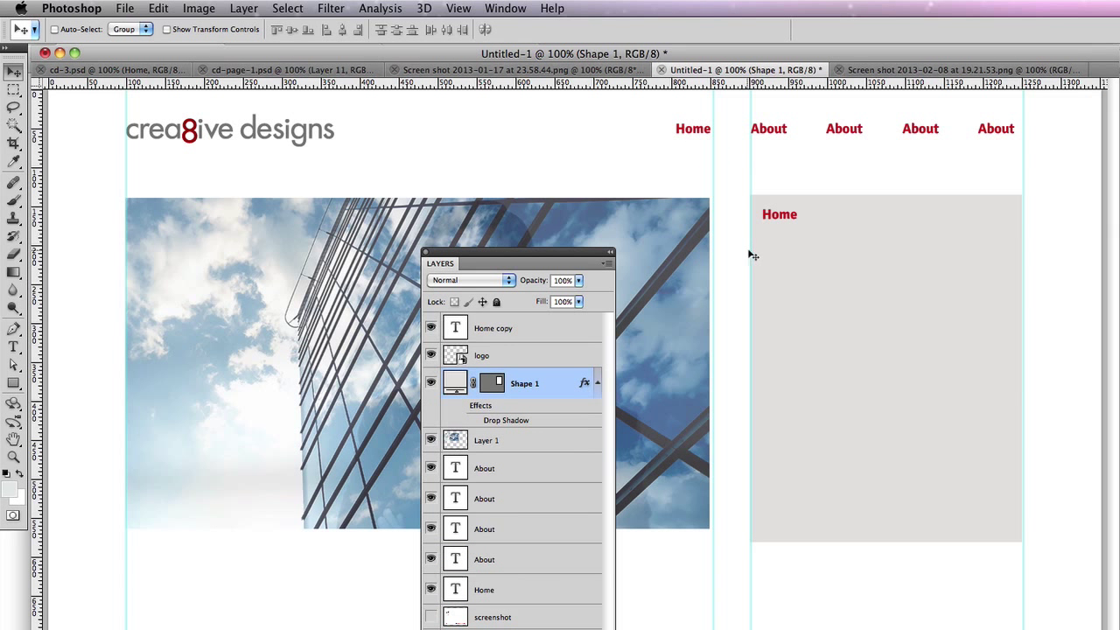
left_click(505, 331)
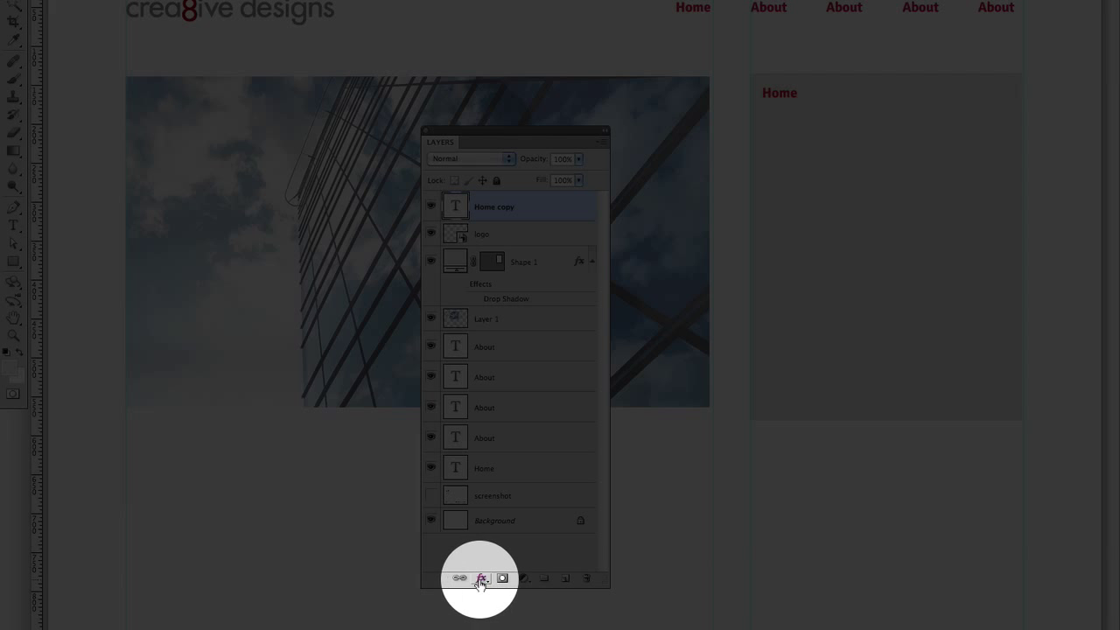
Add a drop shadow to Home copy with 1 px distance, spread and size.
left_click(480, 580)
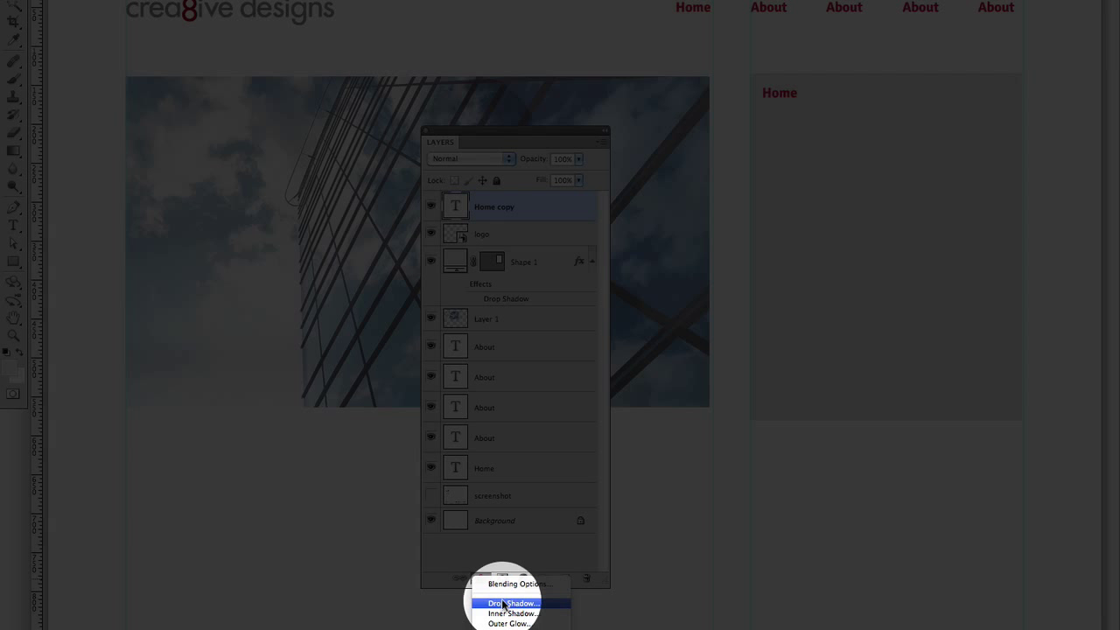
left_click(504, 604)
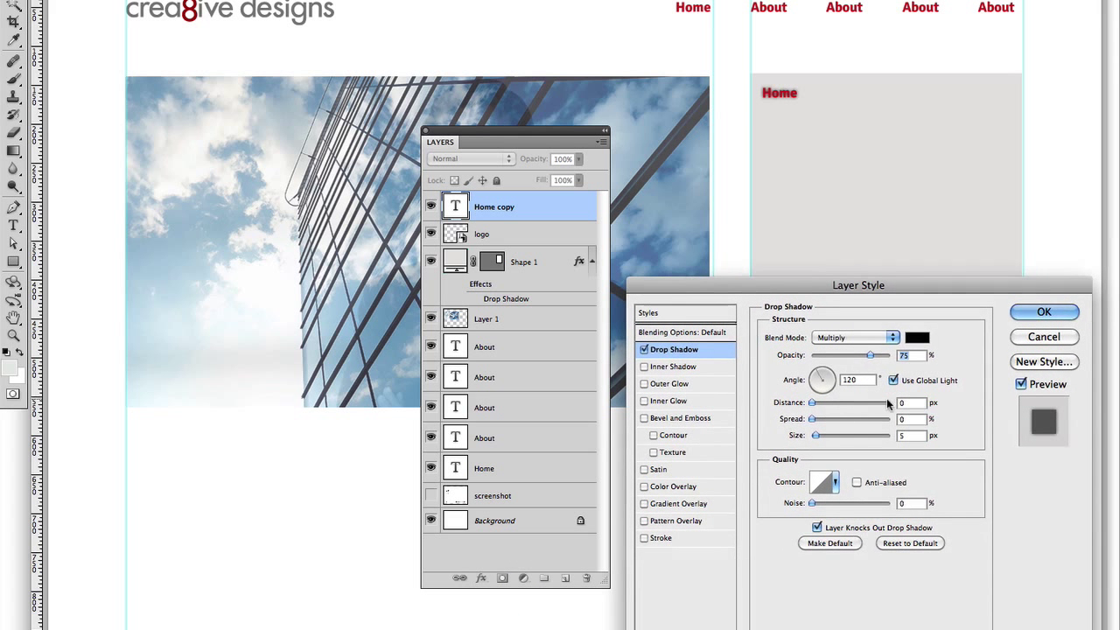
double_click(906, 402)
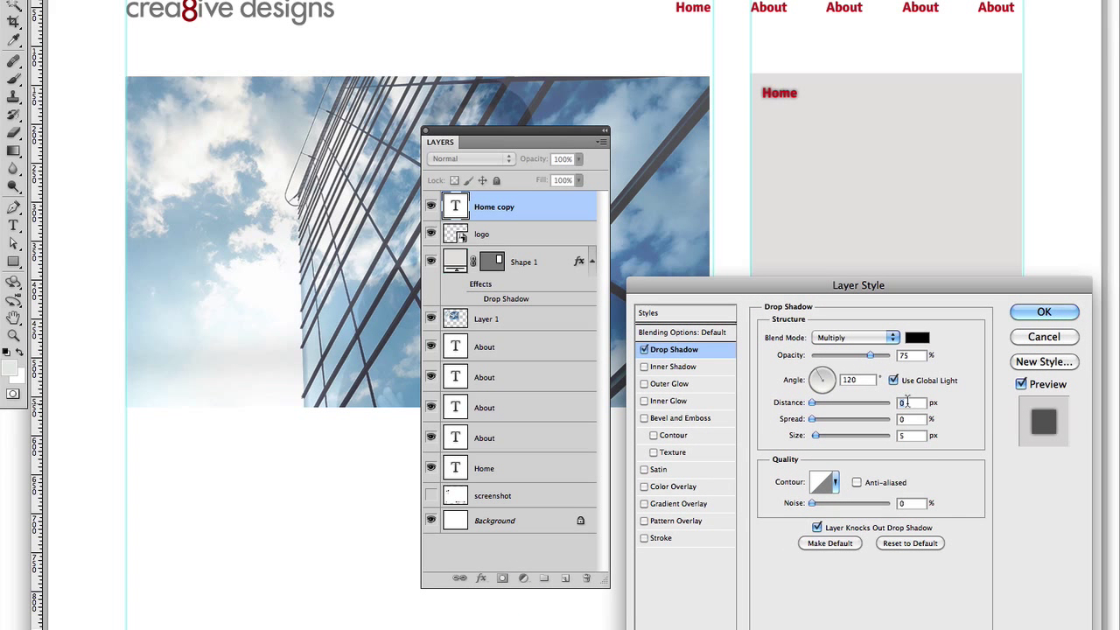
type("1")
key("Tab")
type("1")
key("Tab")
type("1")
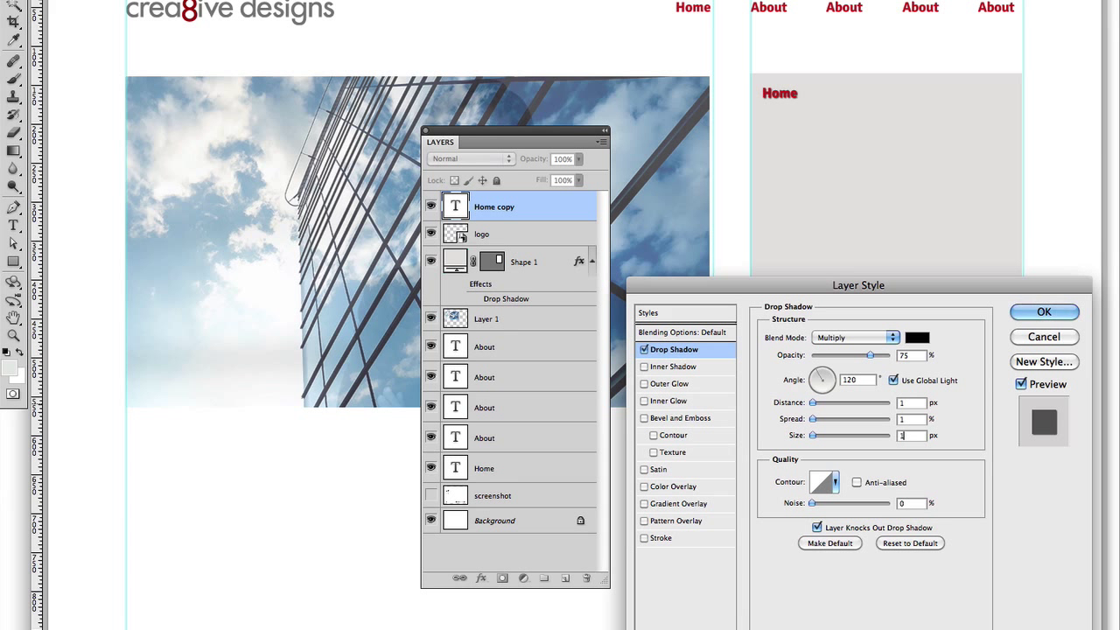
key("Return")
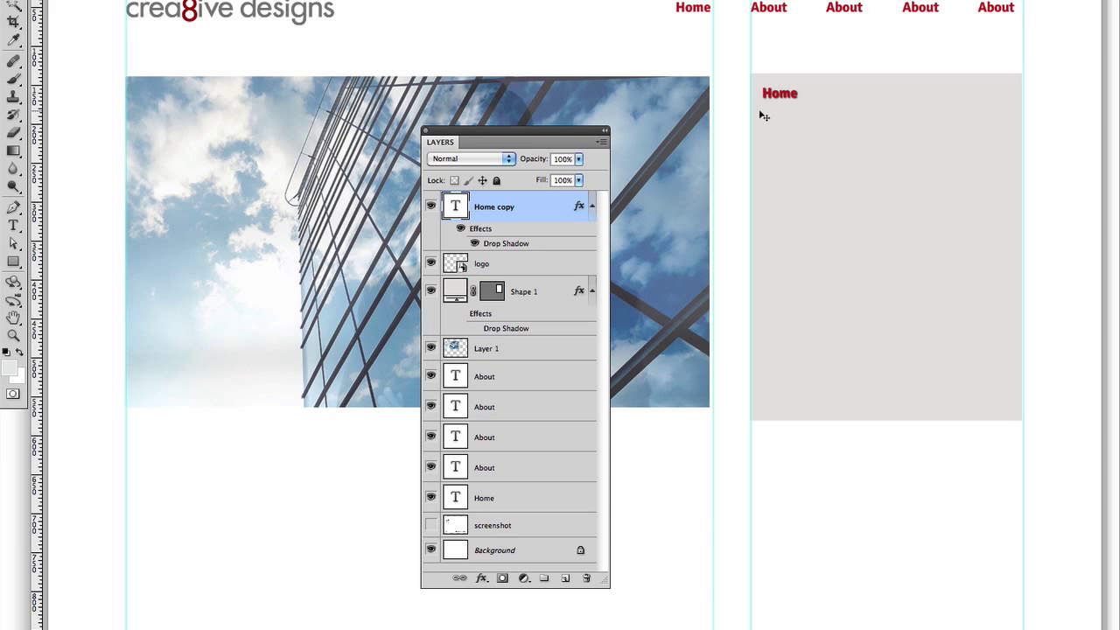
Change the Home copy shadow to Normal blend mode with a white colour.
double_click(495, 246)
left_click(853, 337)
left_click(831, 289)
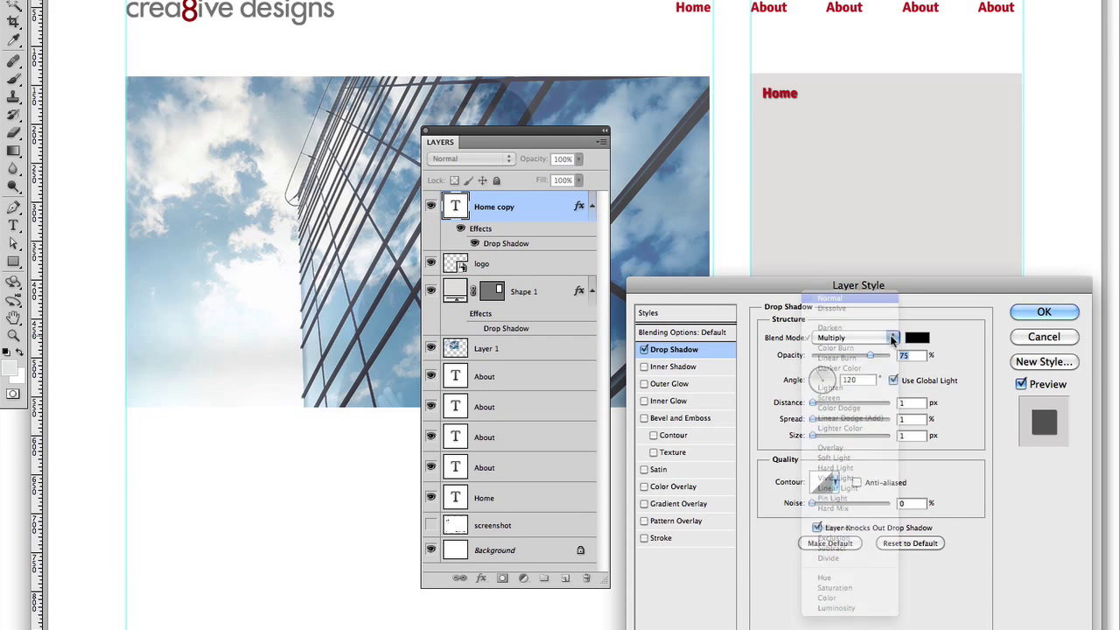
left_click(914, 339)
left_click(196, 538)
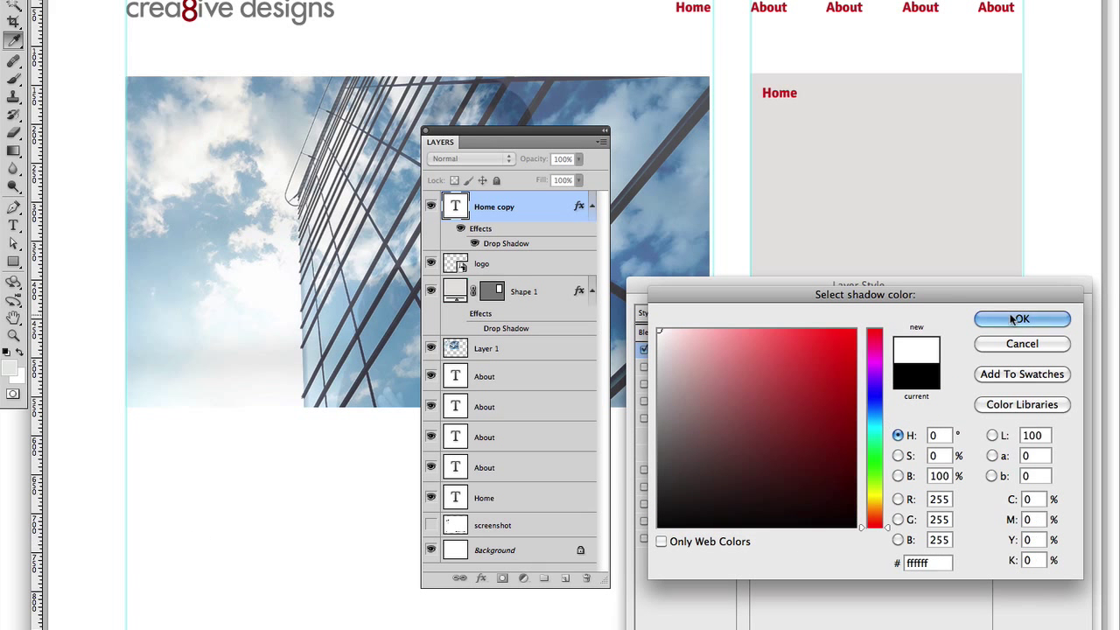
left_click(1017, 318)
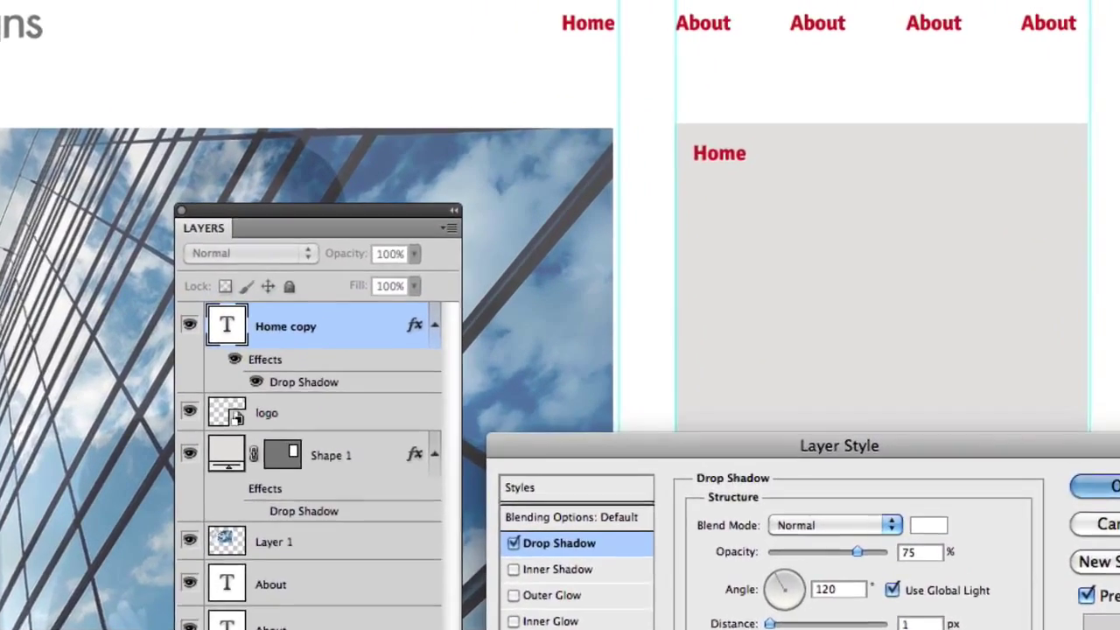
Confirm the shadow settings and delete the duplicate colour-overlaid logo layer in cd-3.
left_click(1081, 371)
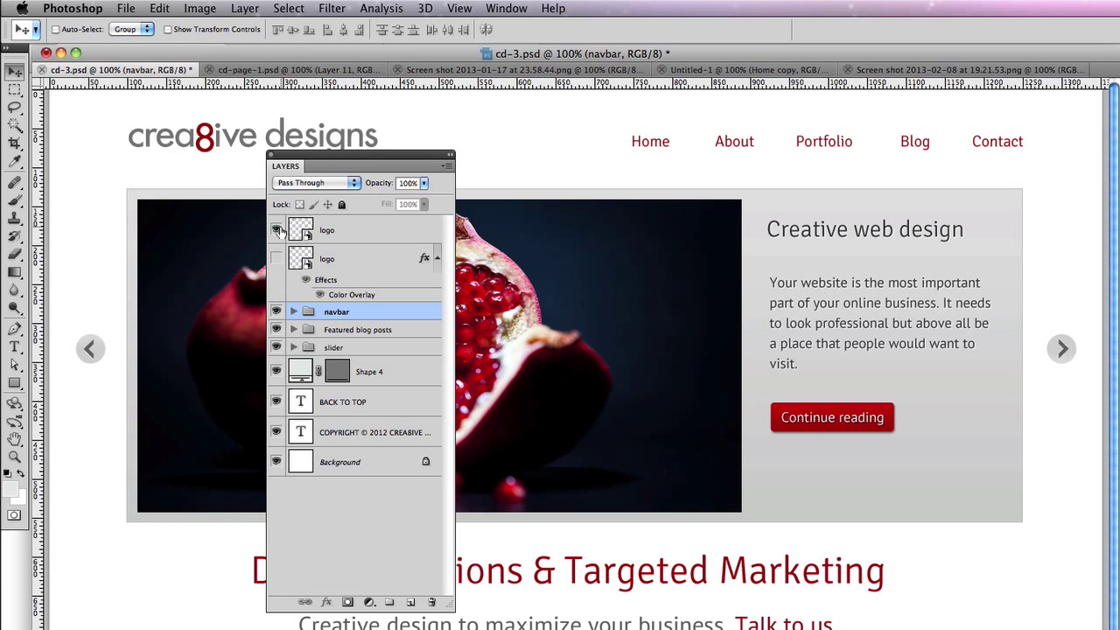
left_click(277, 230)
left_click(277, 230)
left_click(276, 259)
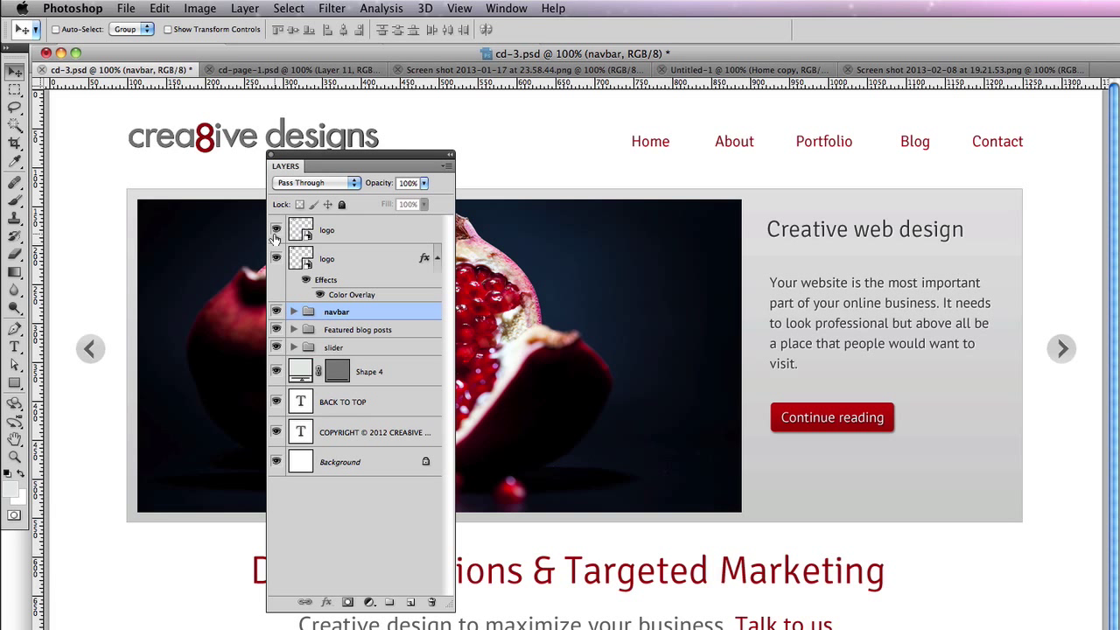
left_click(276, 231)
left_click(277, 229)
left_click_drag(298, 259, 432, 602)
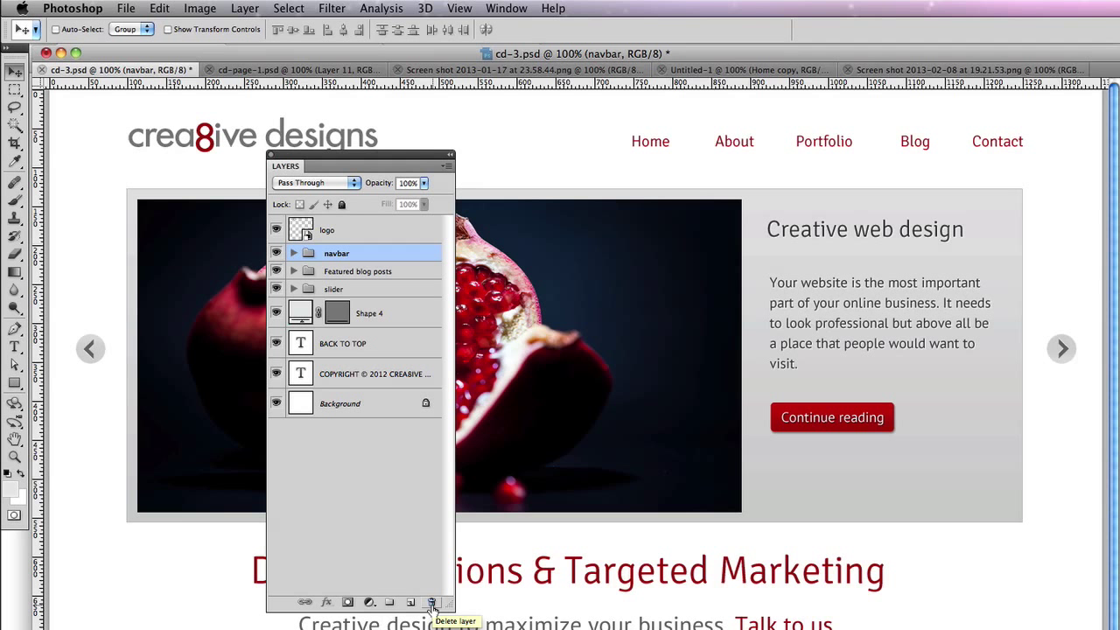
Review the navbar folder's layers, then move the slider folder above Featured blog posts.
left_click(293, 253)
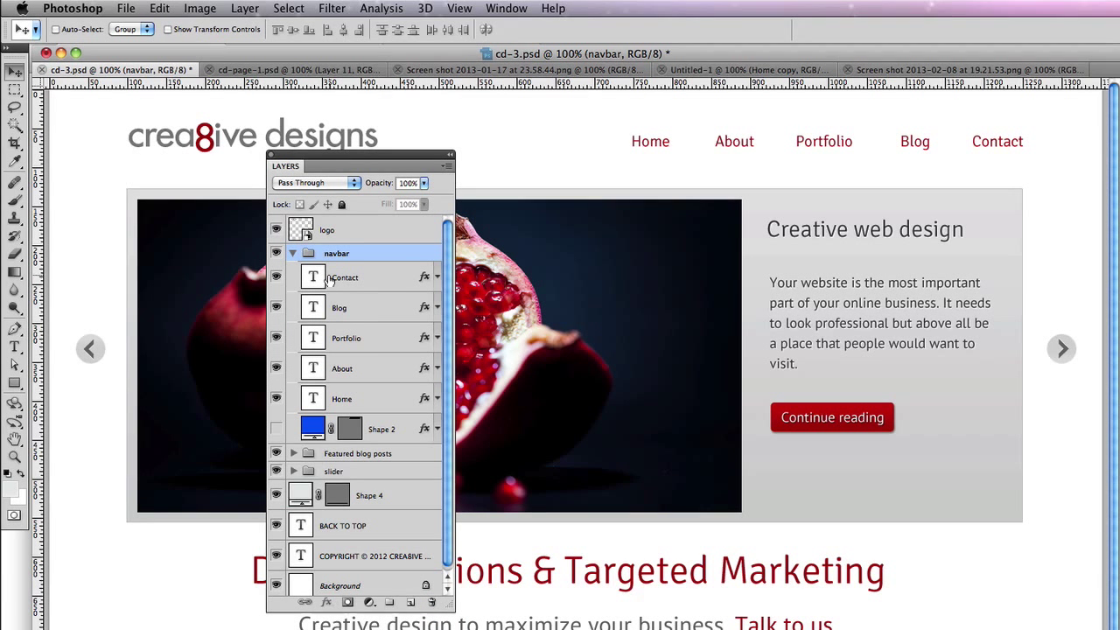
left_click(326, 278)
left_click(367, 310)
left_click(370, 341)
left_click(369, 374)
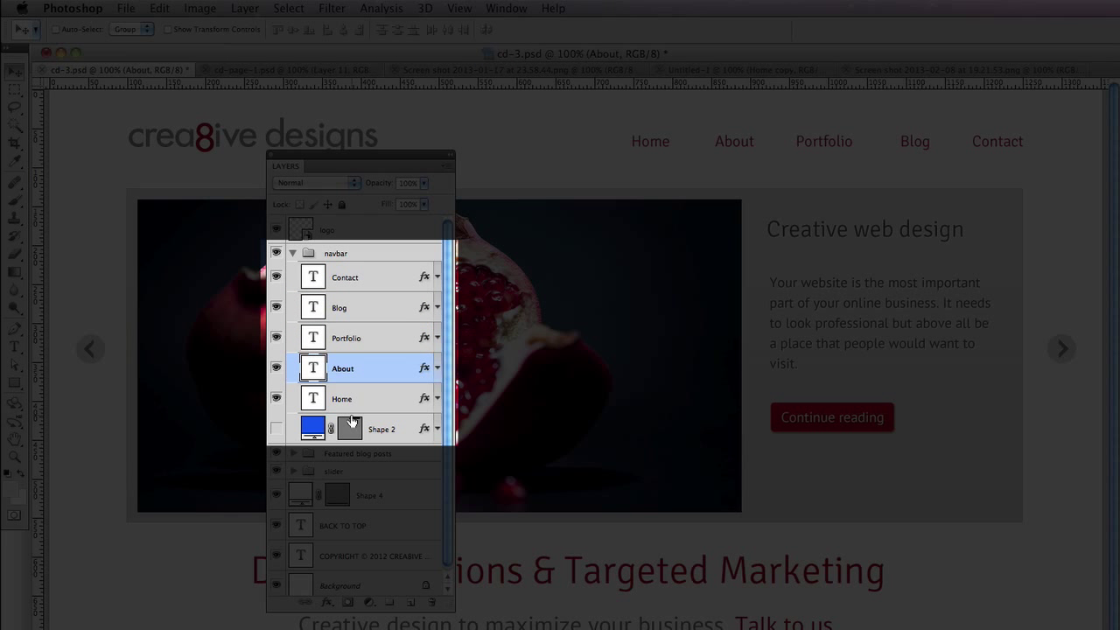
left_click(276, 429)
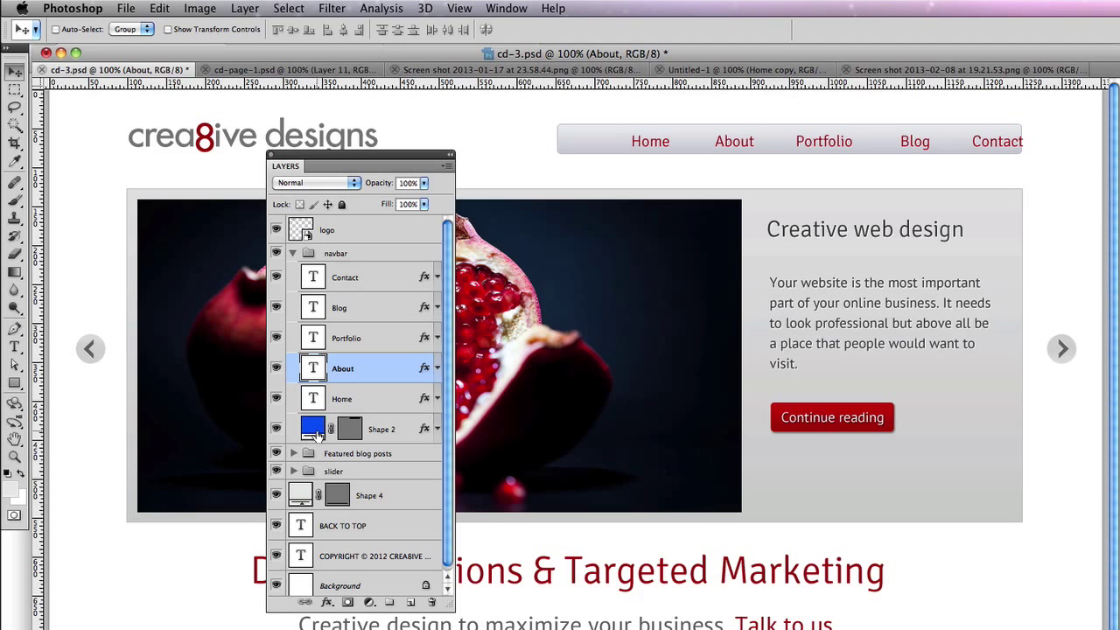
left_click(276, 430)
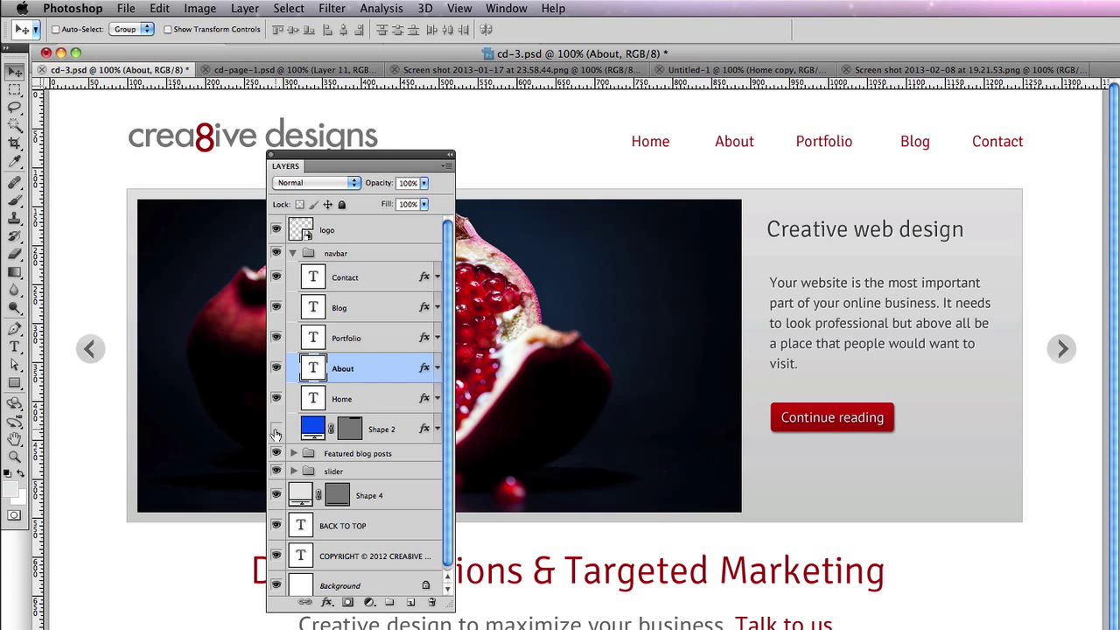
left_click(295, 254)
left_click(387, 288)
left_click_drag(388, 289, 385, 261)
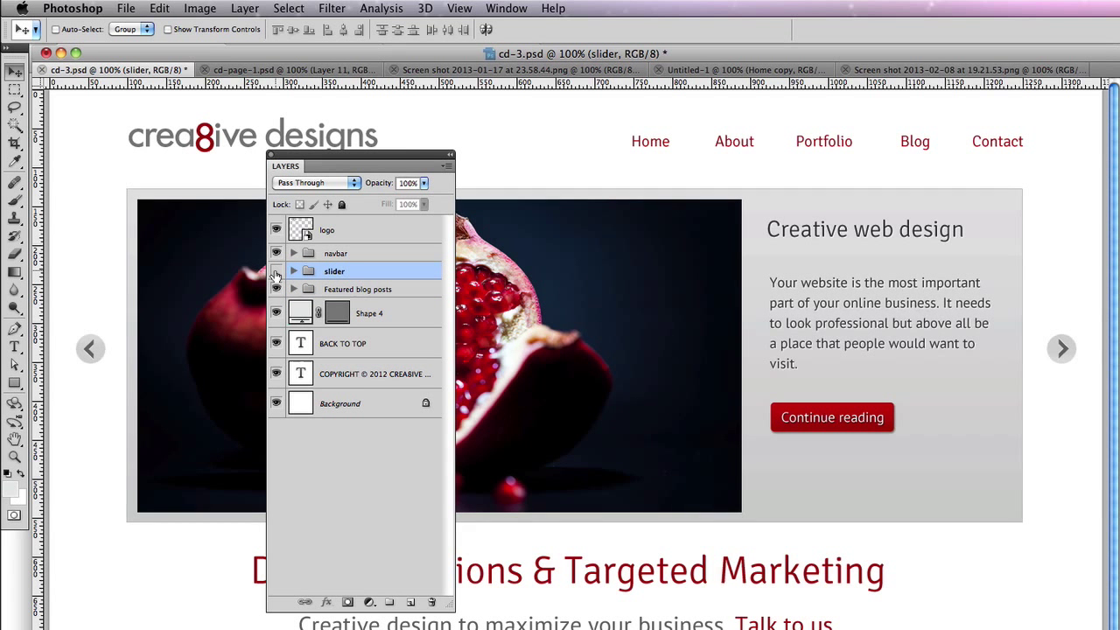
left_click(275, 271)
left_click(276, 271)
left_click(294, 271)
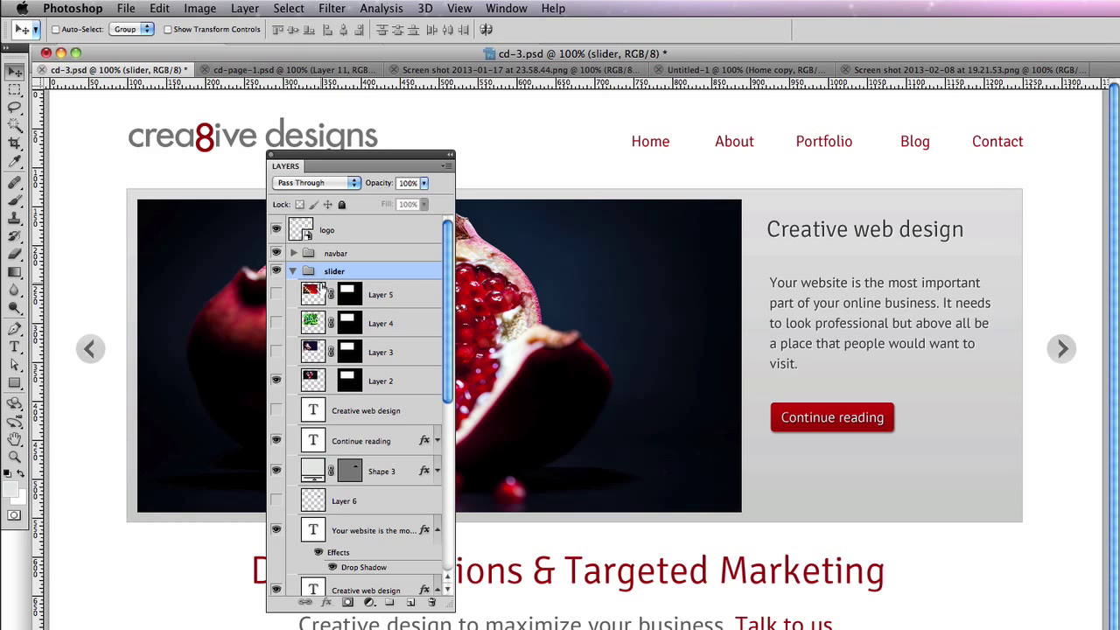
left_click(276, 350)
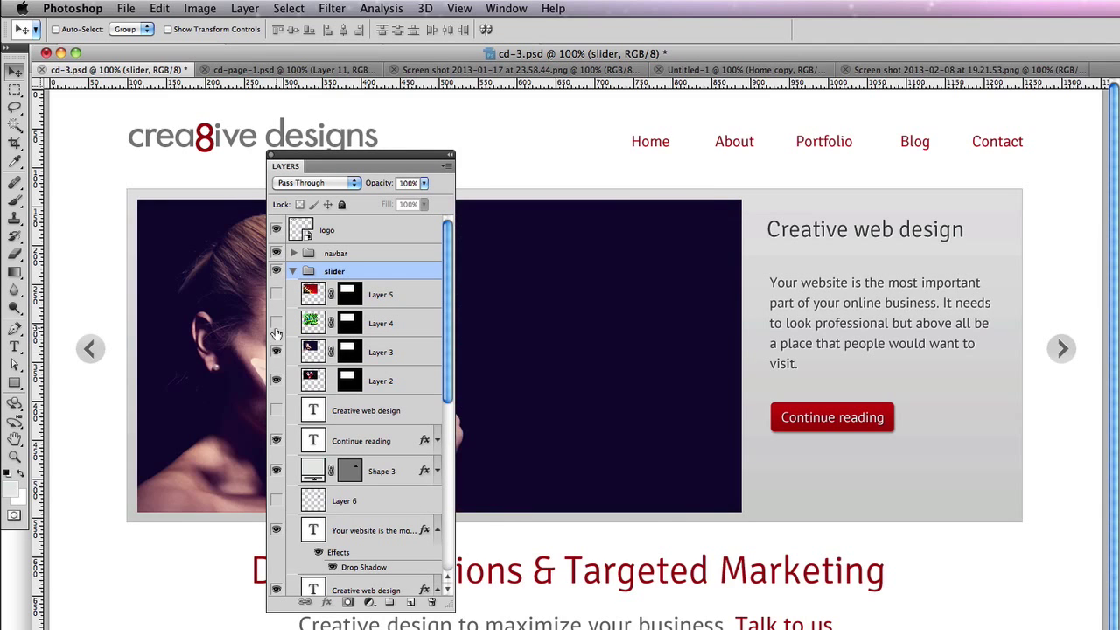
left_click(275, 323)
left_click_drag(367, 162, 916, 210)
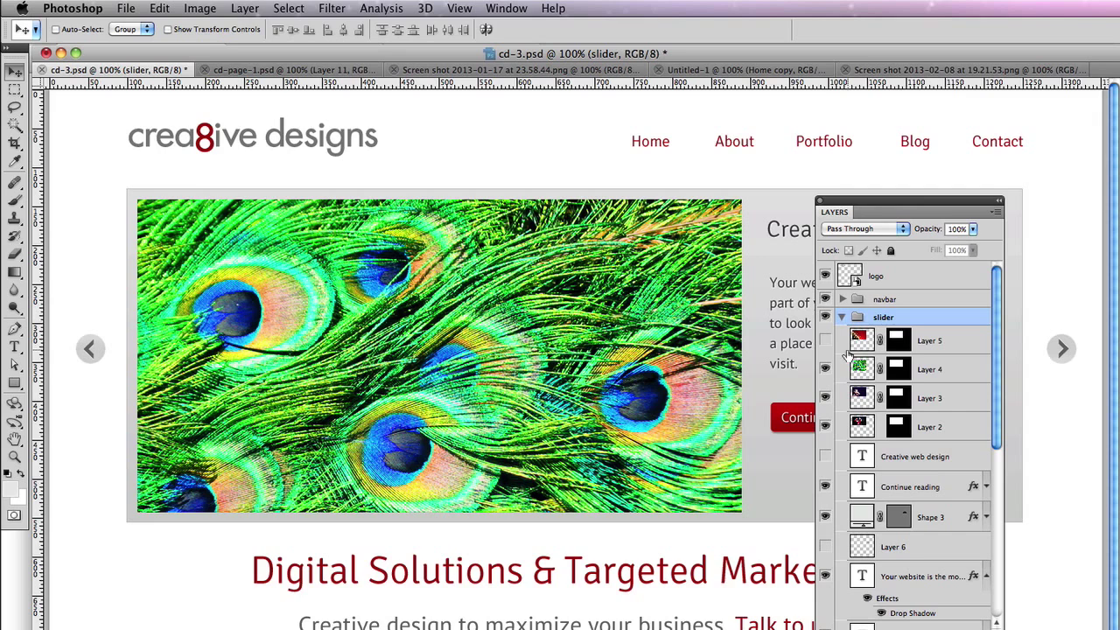
left_click(825, 341)
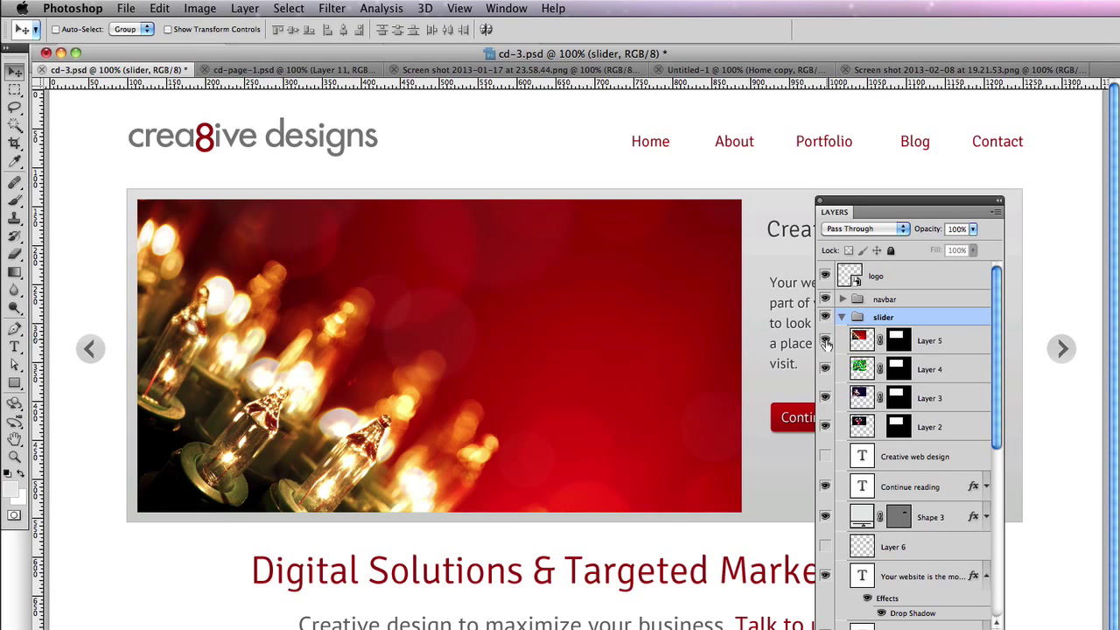
left_click_drag(825, 340, 826, 417)
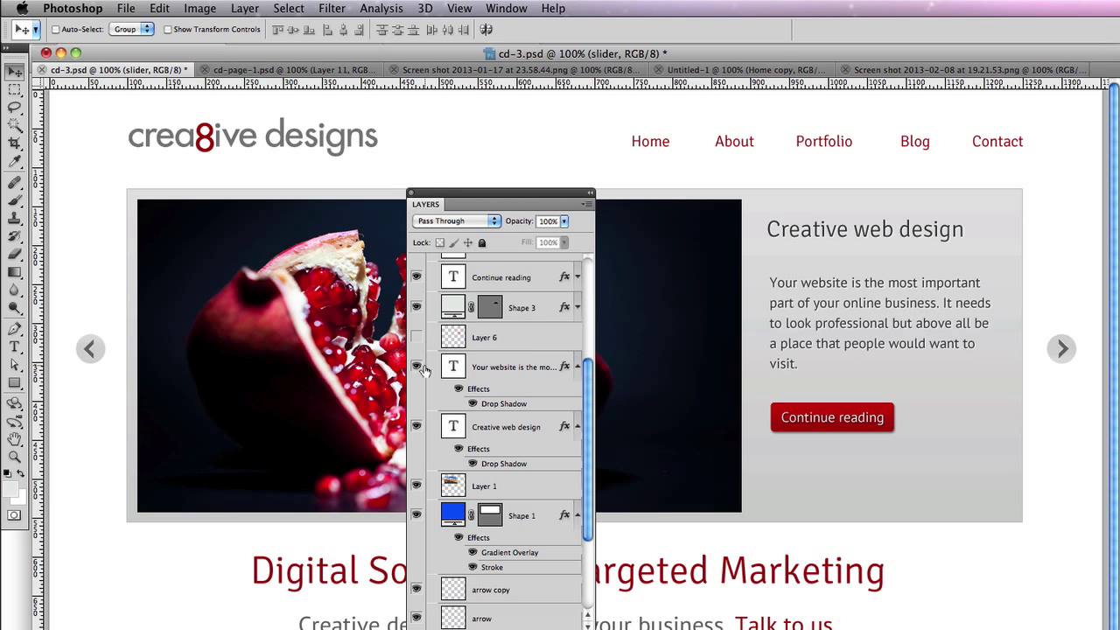
left_click_drag(420, 368, 416, 308)
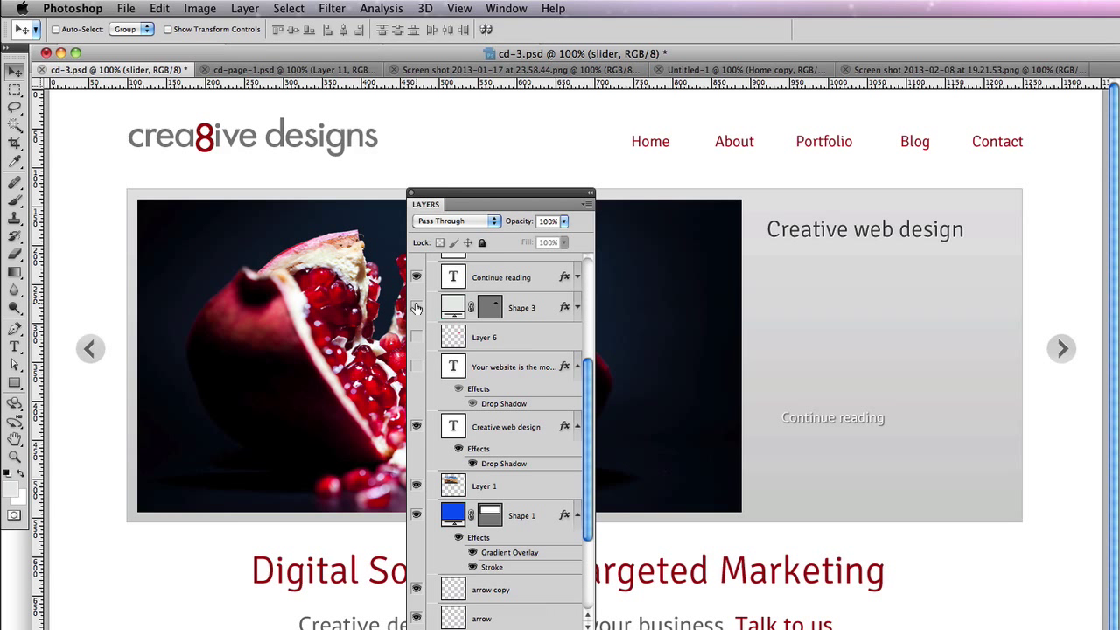
left_click(416, 308)
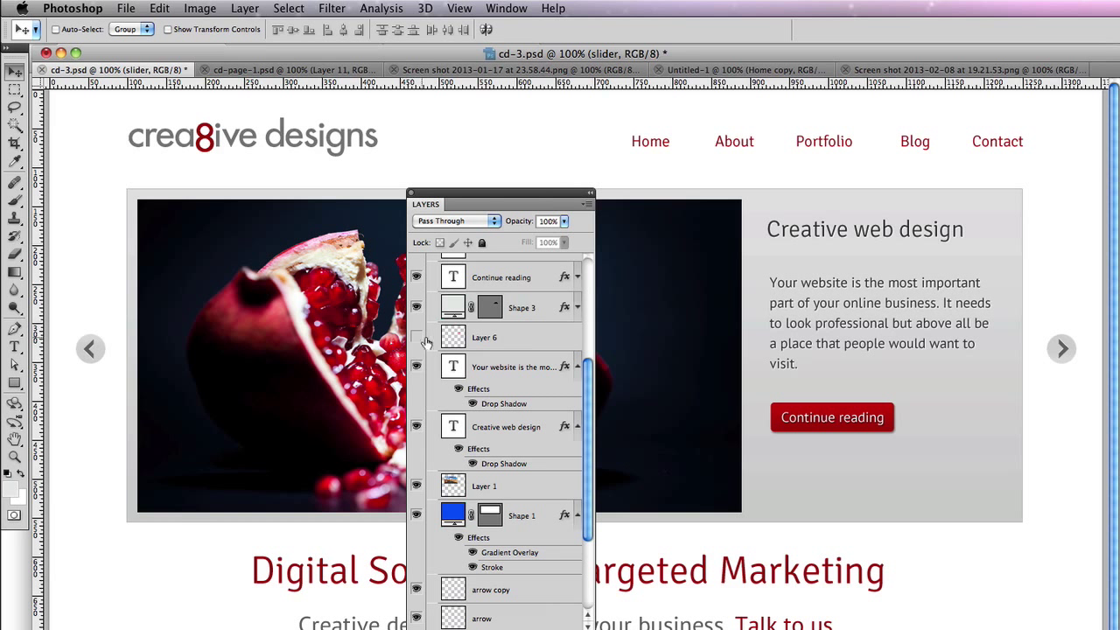
left_click(532, 307)
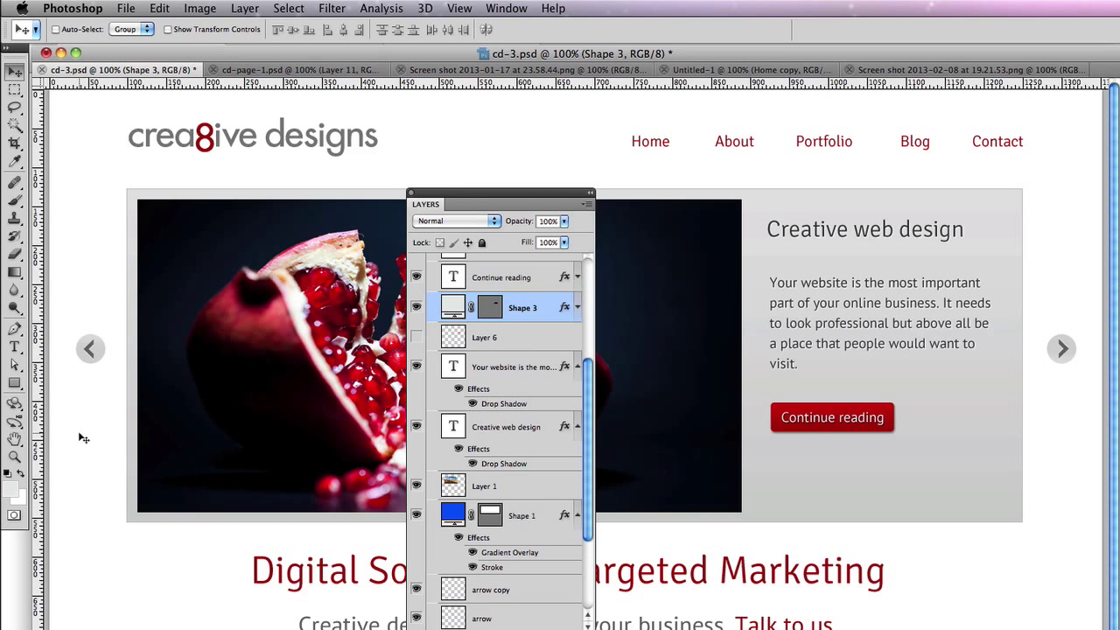
left_click(12, 384)
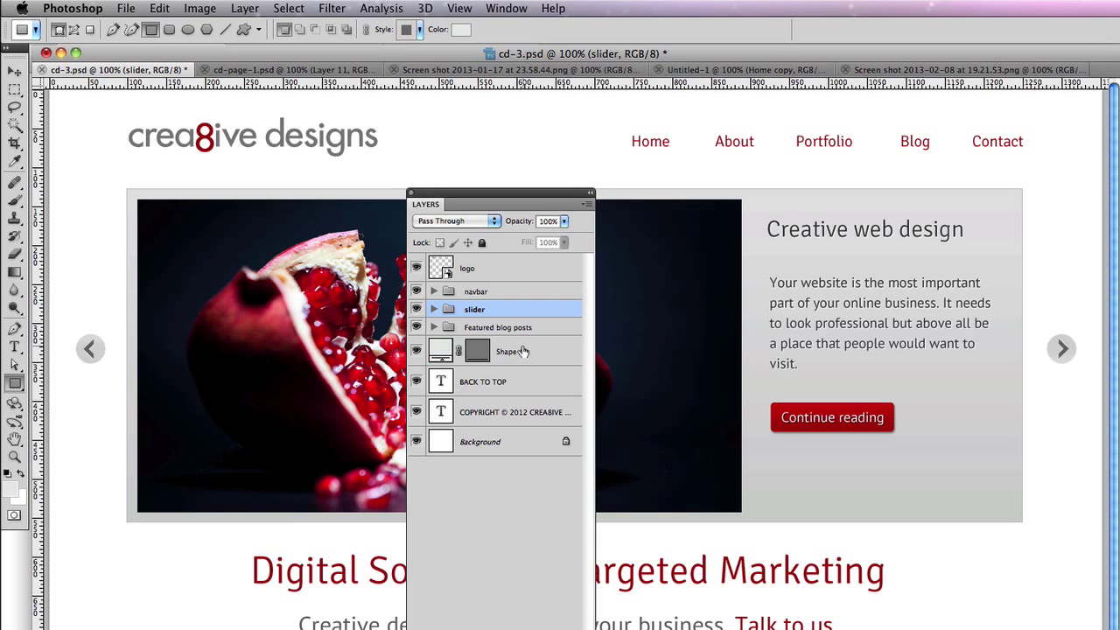
Put Shape 4, BACK TO TOP and the COPYRIGHT text into a new Group 1 and collapse it.
left_click(523, 351)
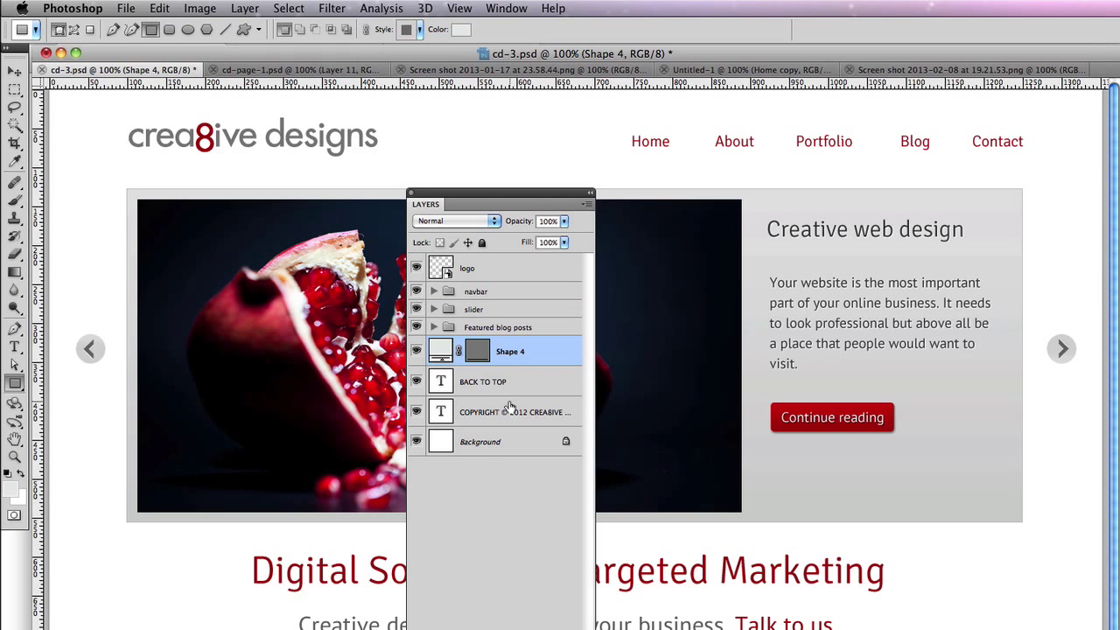
scroll(171, 599, "down", 5)
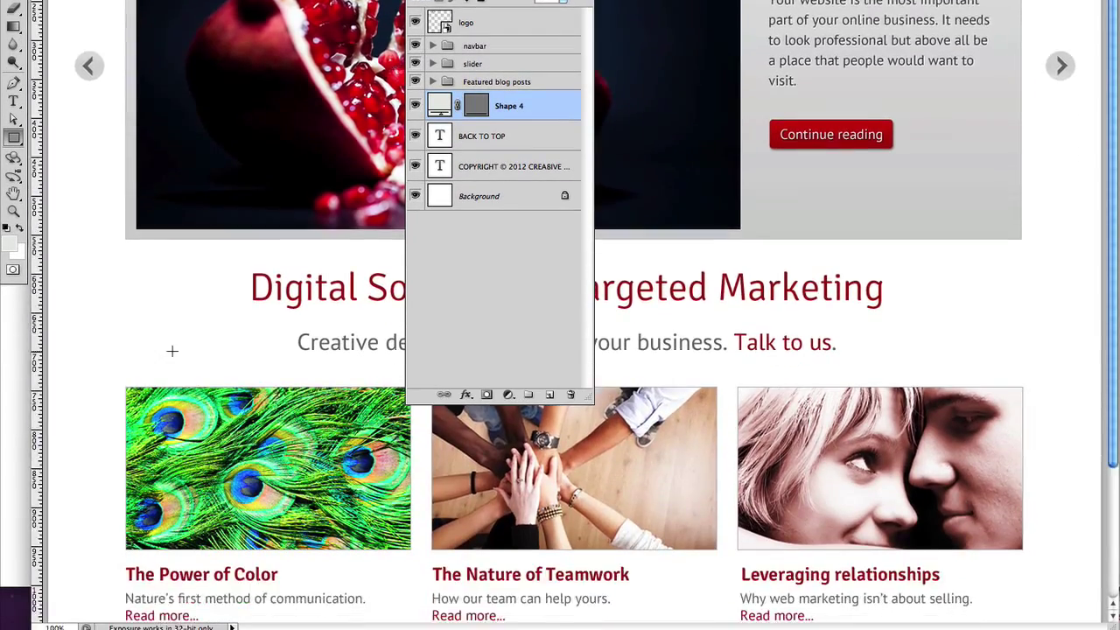
scroll(170, 353, "down", 1)
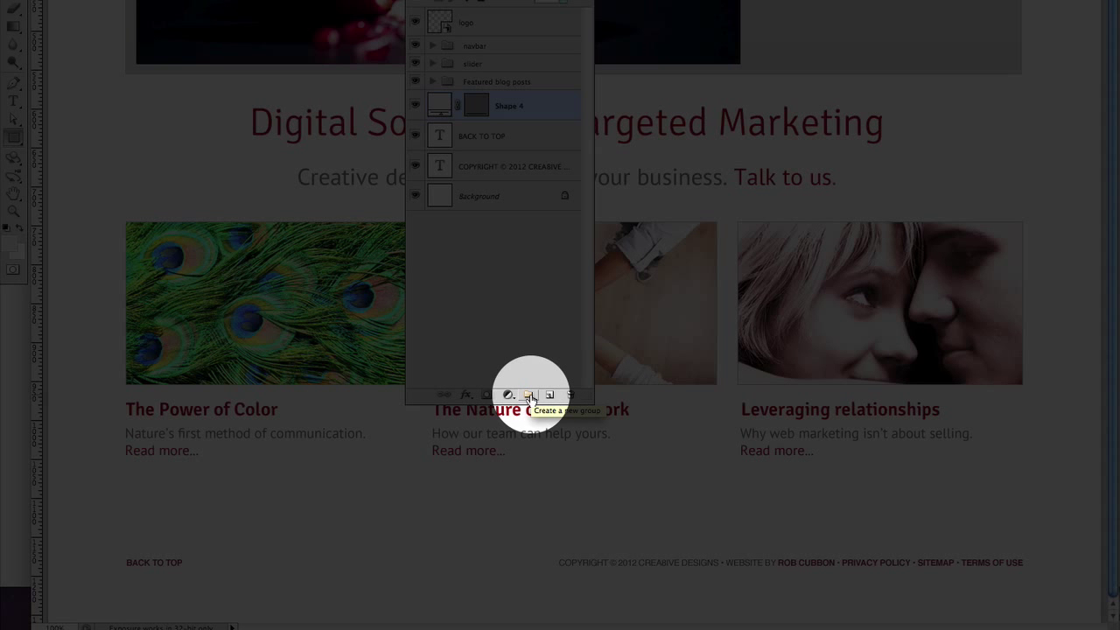
left_click(530, 398)
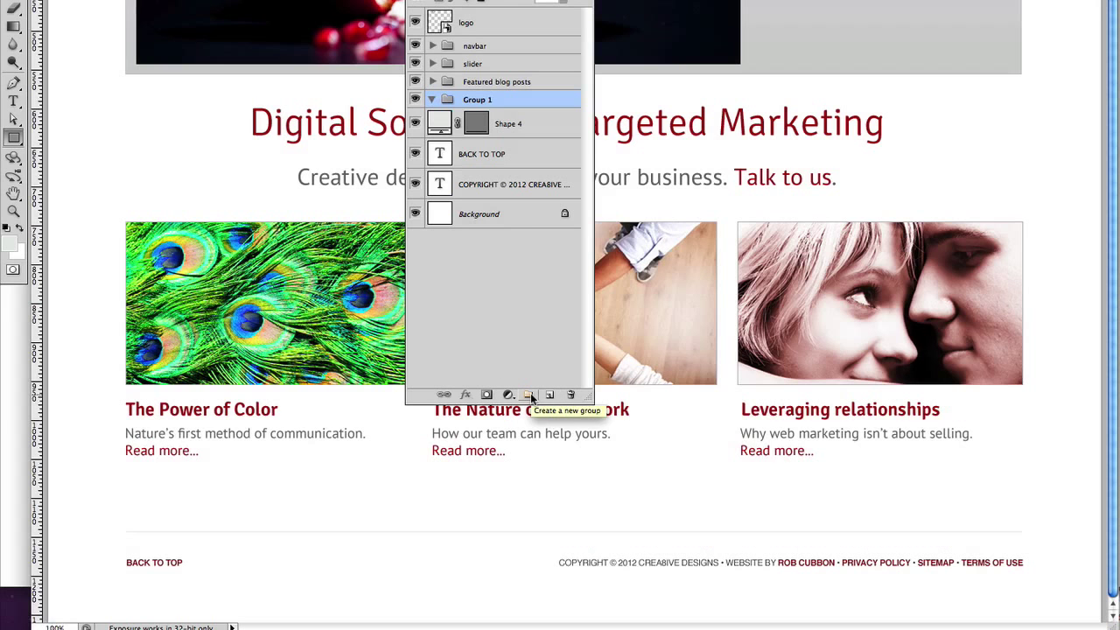
left_click(512, 123)
left_click(513, 184, "shift")
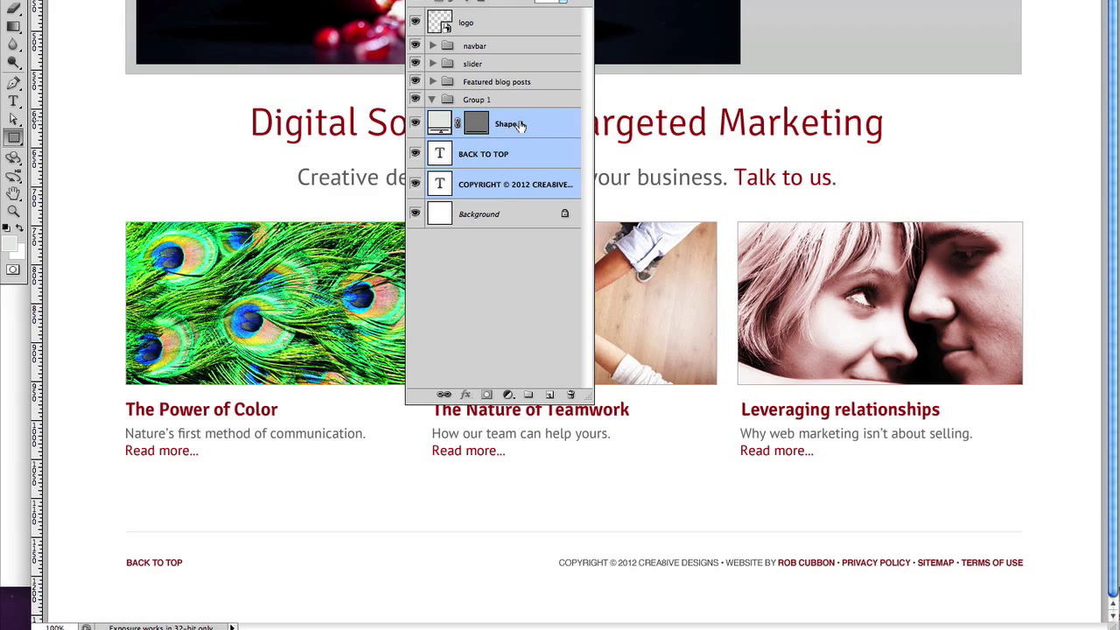
left_click_drag(519, 125, 521, 101)
left_click(432, 100)
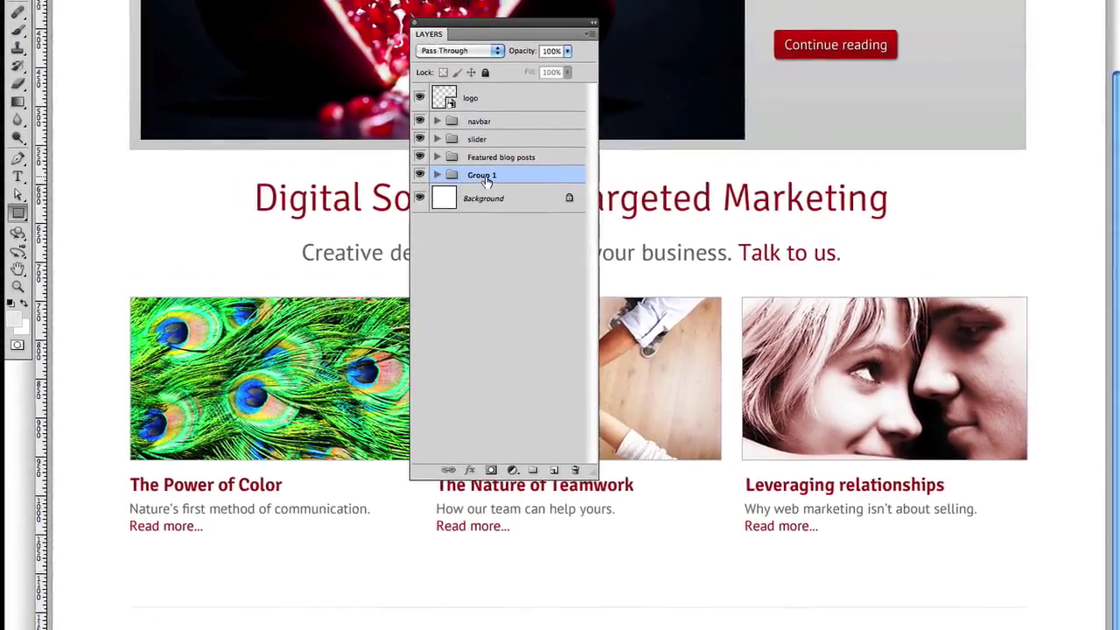
Rename the Group 1 folder in cd-3.psd's Layers panel to 'footer'.
double_click(482, 139)
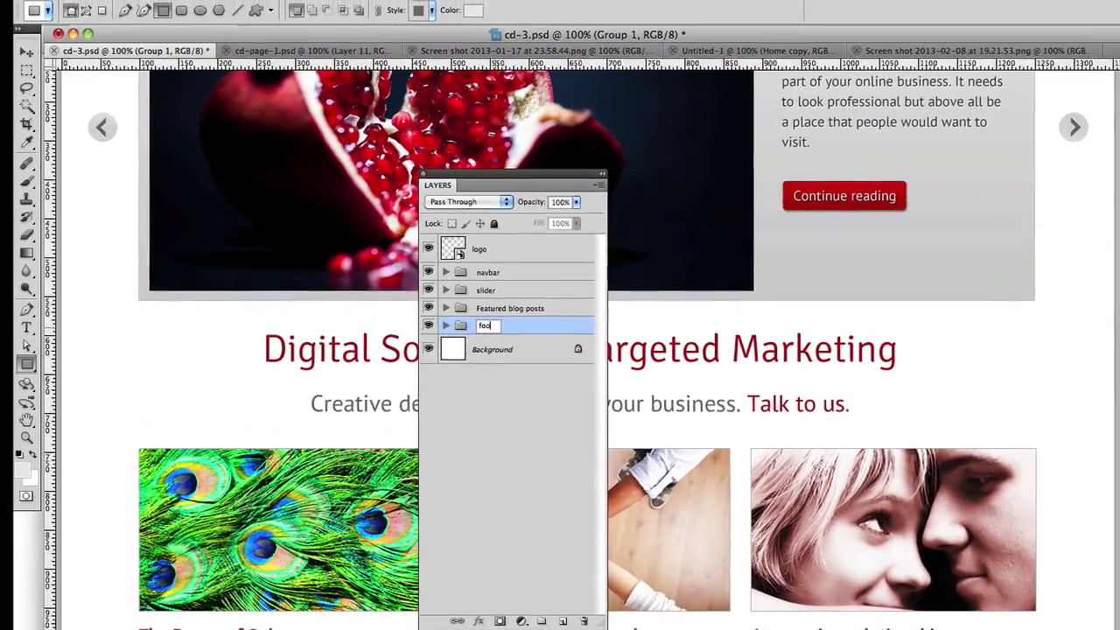
type("footer")
key("Return")
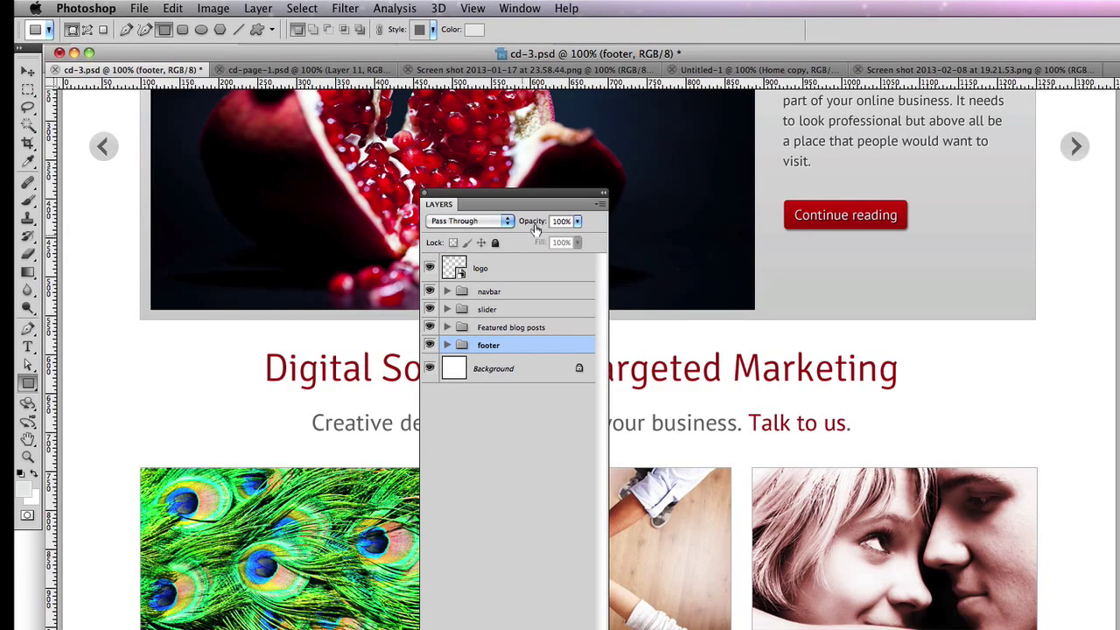
left_click_drag(544, 198, 551, 625)
scroll(181, 319, "up", 6)
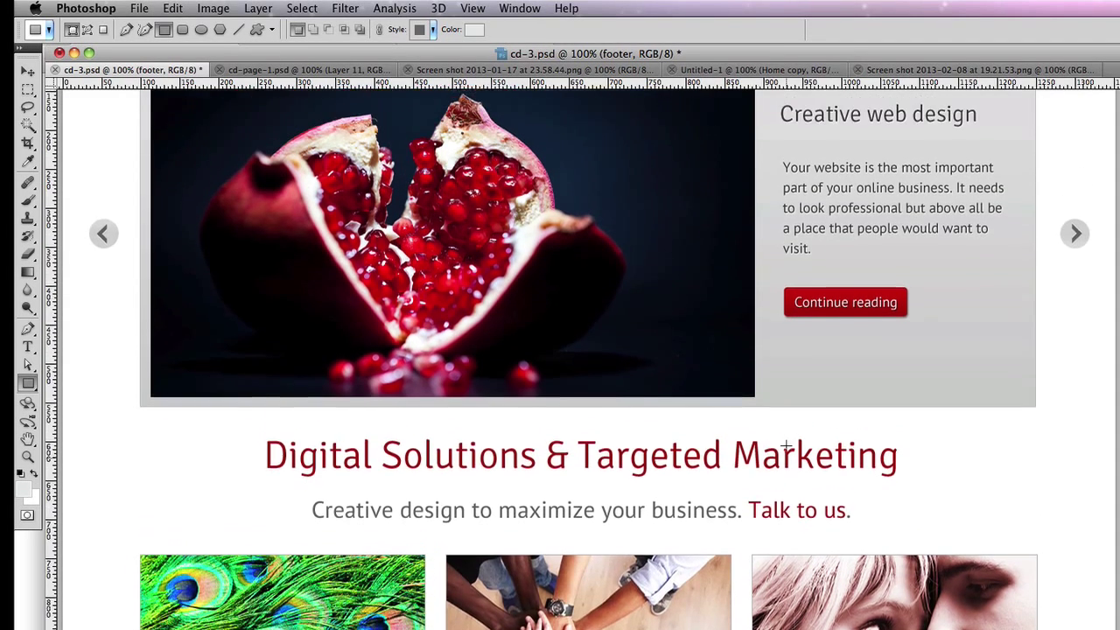